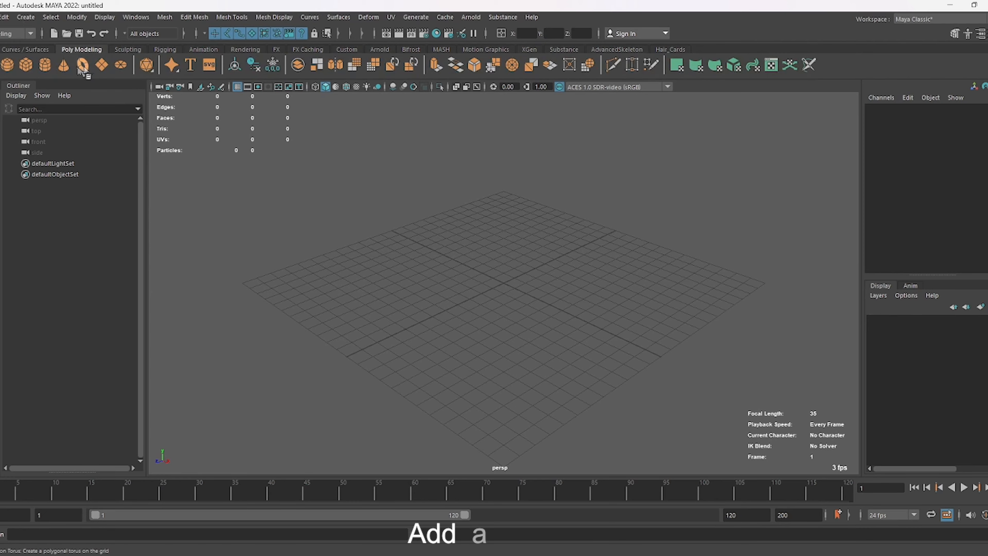
Create a polygon cube and, in the front view, grid-snap its left-side vertices outward to X -7.
left_click(34, 63)
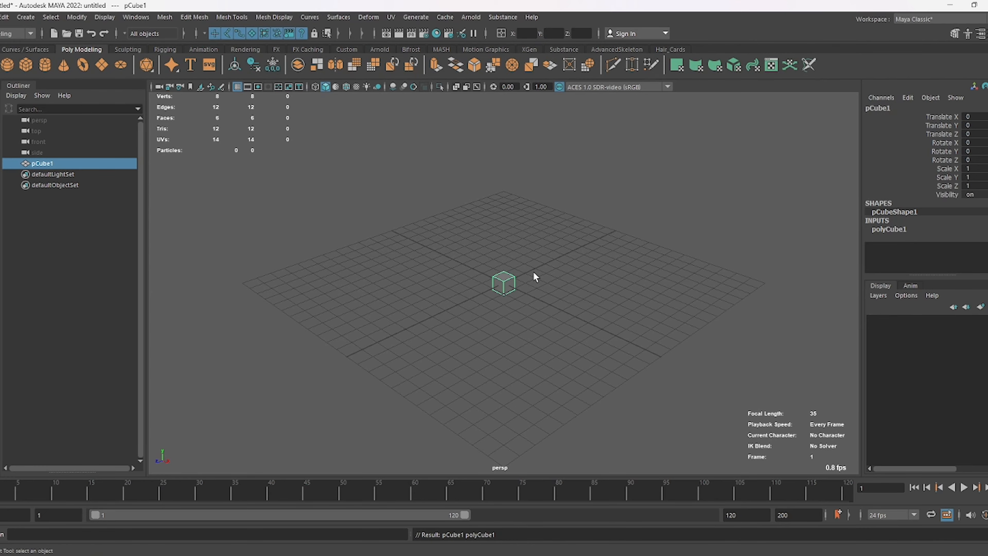
key("space")
key("space")
right_click_drag(542, 273, 441, 199)
left_click_drag(450, 235, 499, 311)
key("w")
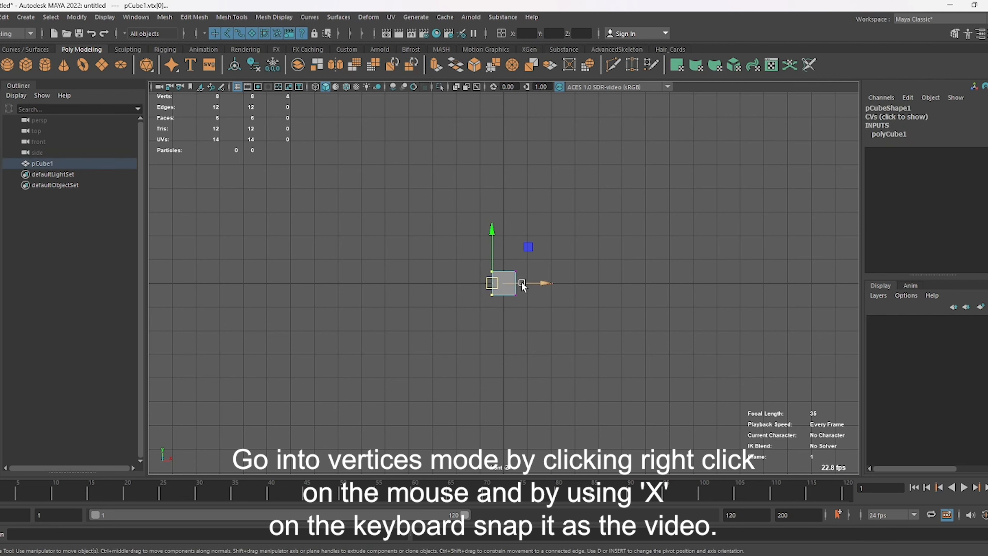
left_click_drag(360, 301, 338, 298)
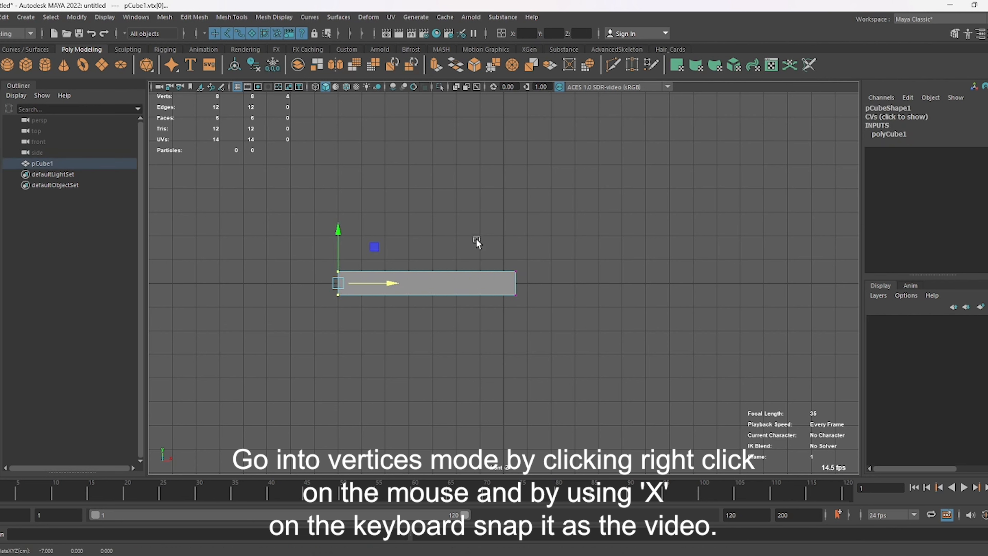
Widen the cube by snapping its right-side vertices to X 7 and its left-side vertices one grid unit further outward.
left_click_drag(475, 240, 540, 328)
left_click_drag(539, 283, 623, 283)
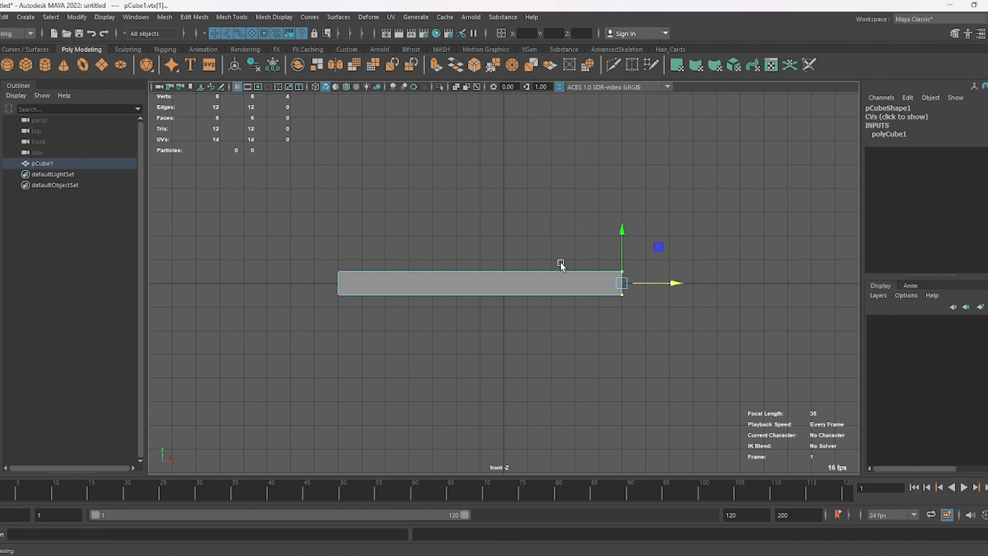
left_click_drag(647, 287, 661, 281)
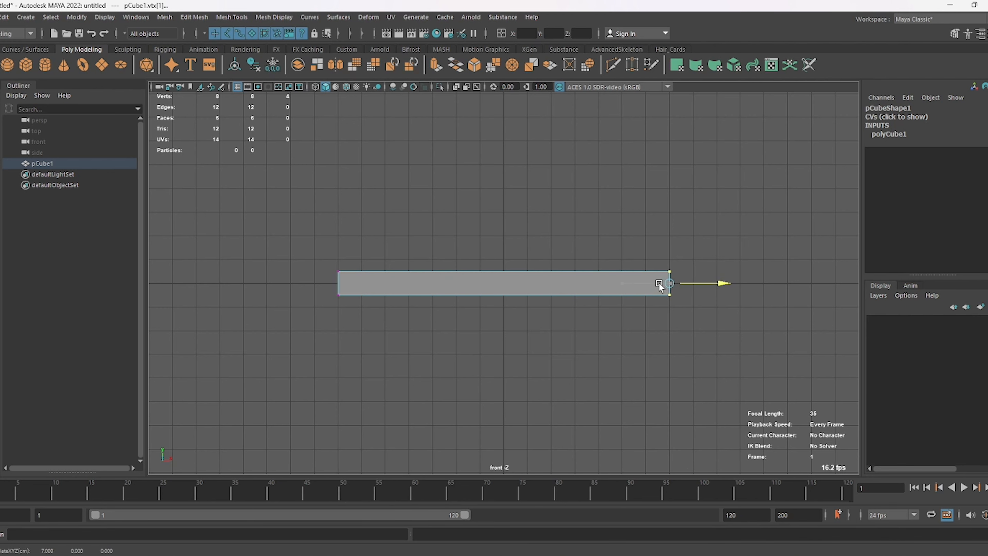
left_click_drag(269, 266, 379, 364)
middle_click_drag(332, 291, 344, 291)
middle_click_drag(425, 210, 393, 257, "alt")
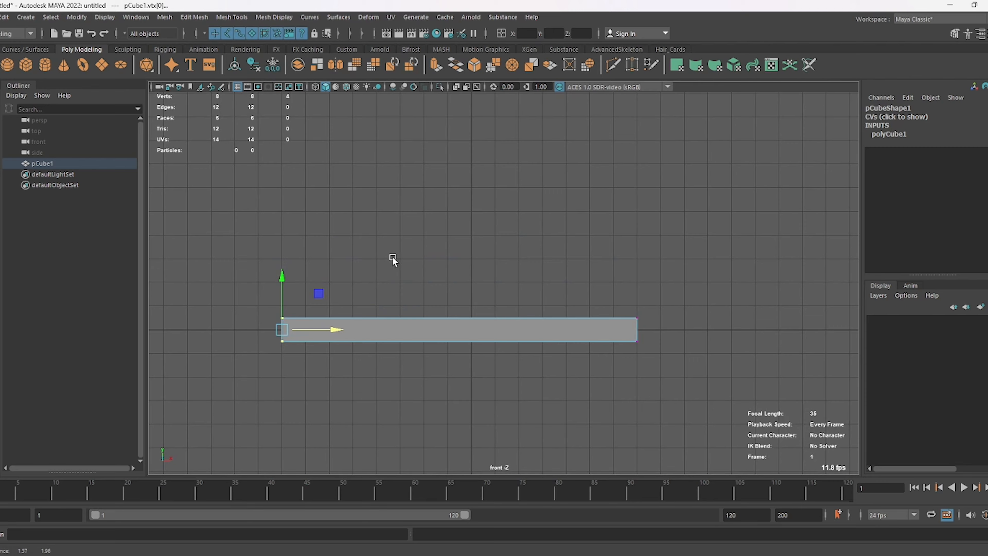
Increase the block's height by snapping its top vertices to Y 2 and its bottom vertices to Y -3.
scroll(240, 255, "down", 2)
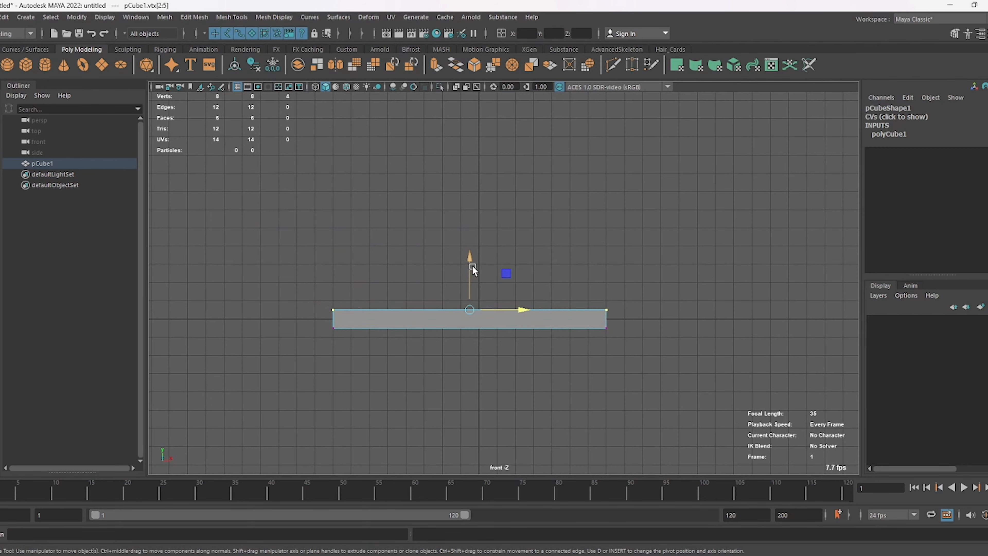
left_click_drag(461, 268, 461, 240)
left_click_drag(308, 309, 685, 362)
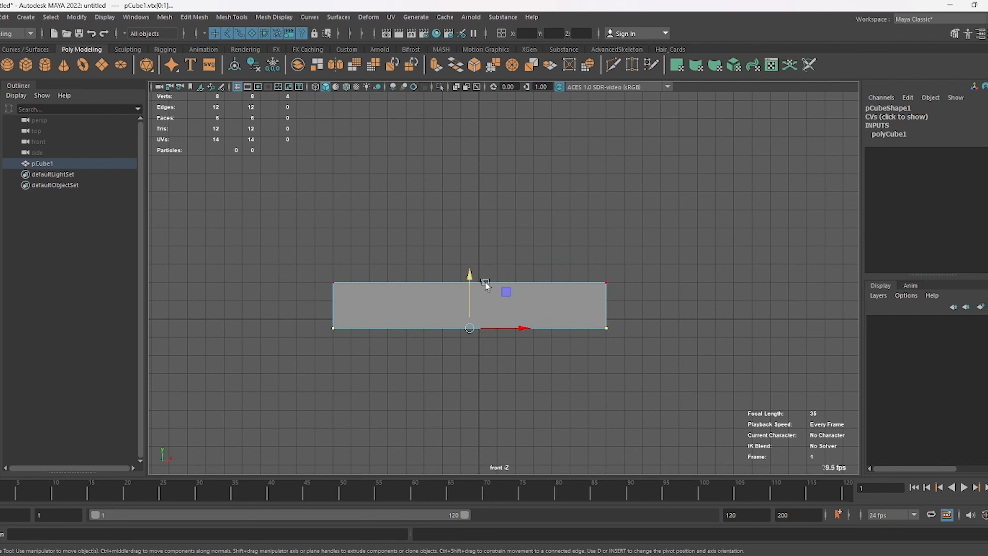
left_click_drag(476, 322, 478, 368)
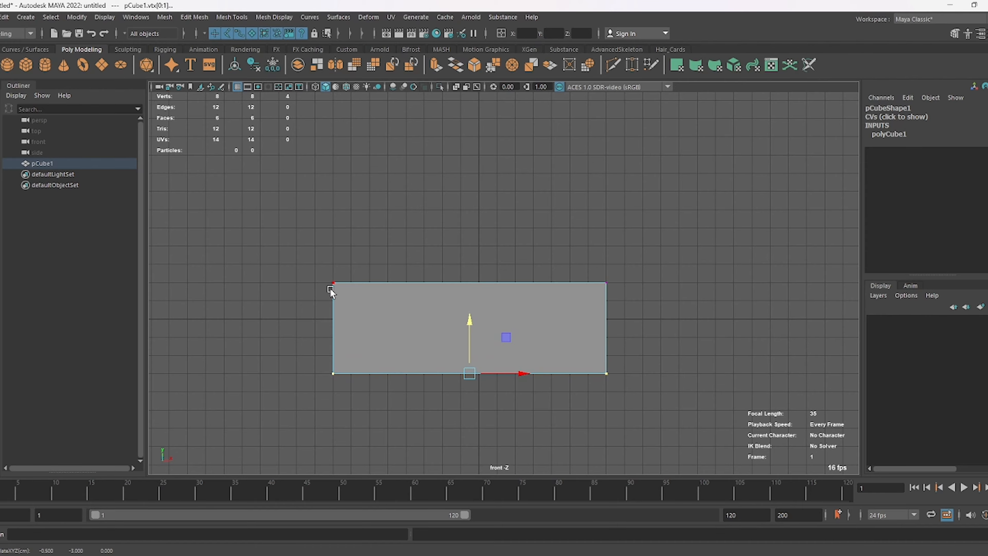
Insert a horizontal edge loop around the middle of the block with the Insert Edge Loop tool.
right_click_drag(421, 193, 474, 169)
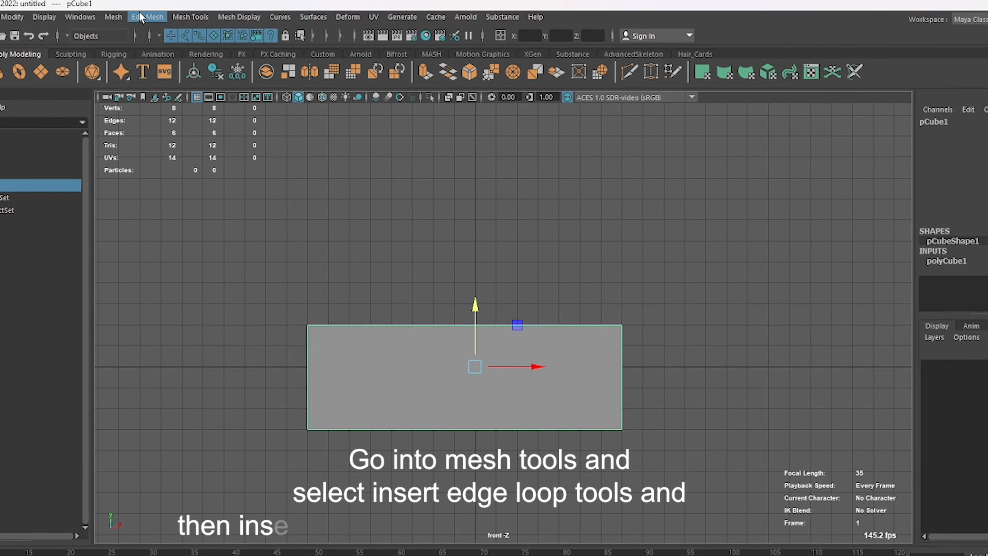
left_click(232, 17)
left_click(114, 5)
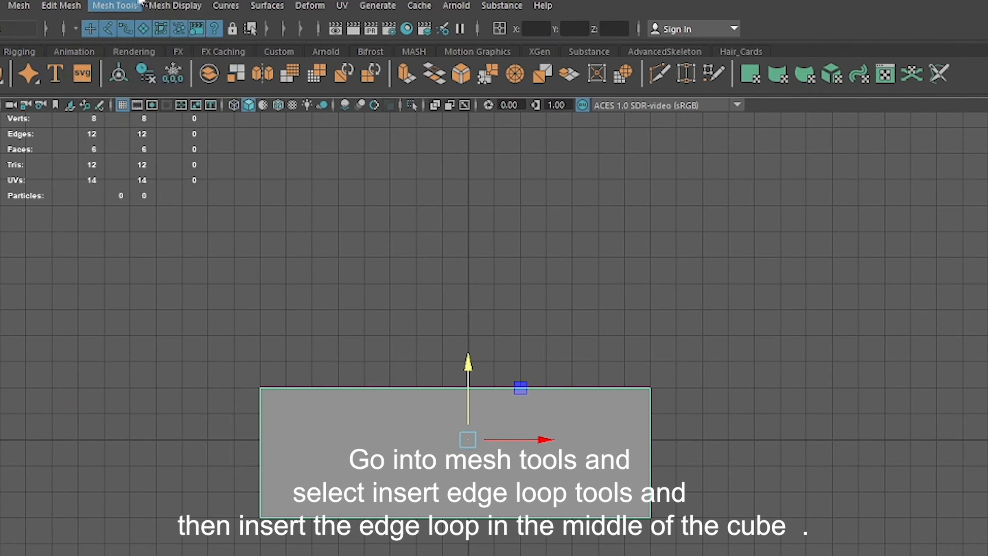
left_click(115, 5)
left_click(149, 122)
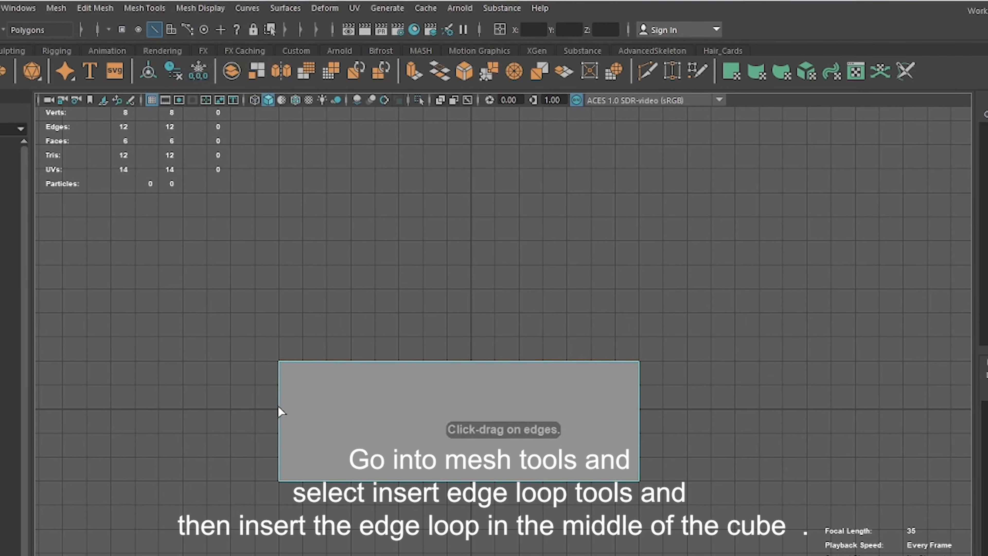
left_click_drag(269, 422, 269, 422)
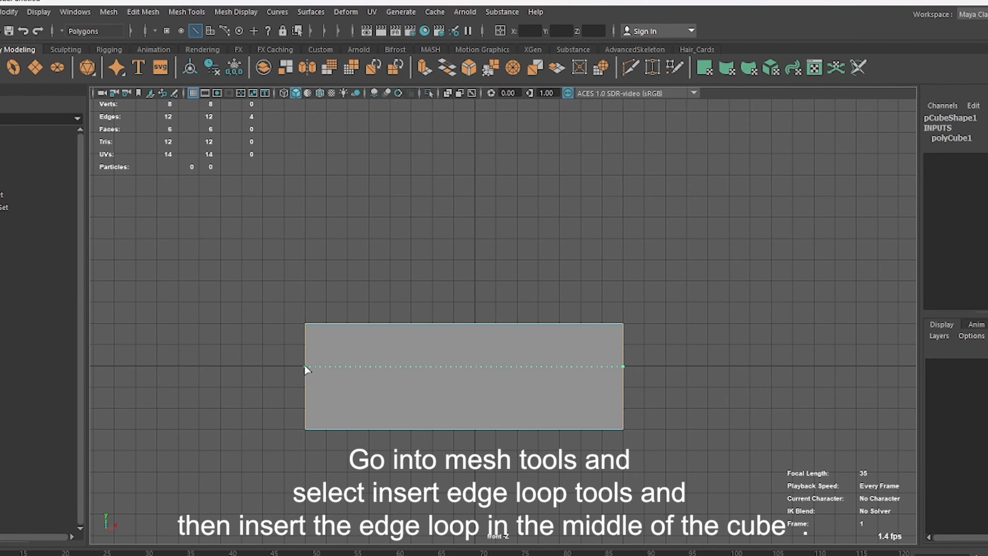
left_click_drag(304, 364, 304, 365)
Raise the block's top vertices by one grid unit to Y 3.
right_click_drag(514, 215, 458, 202)
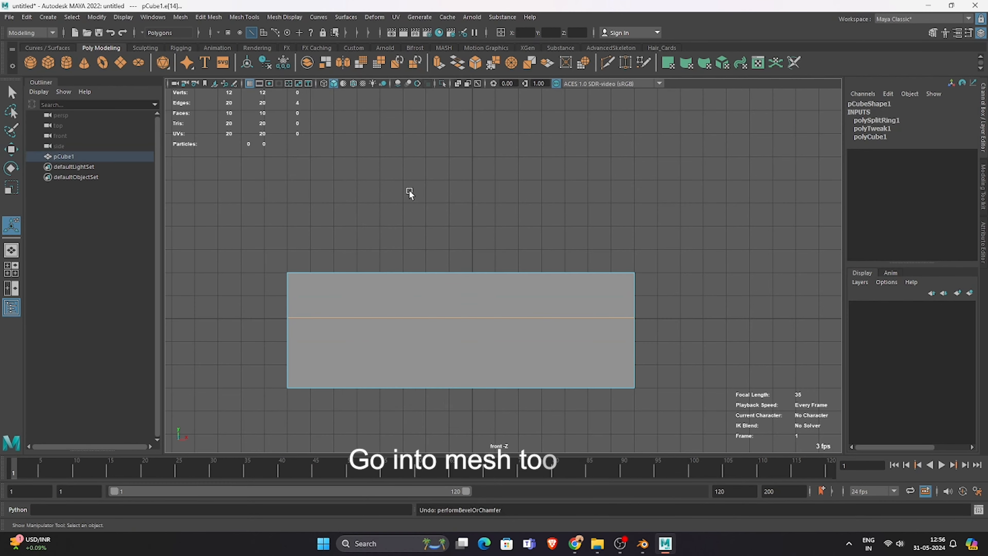
right_click_drag(409, 189, 362, 195)
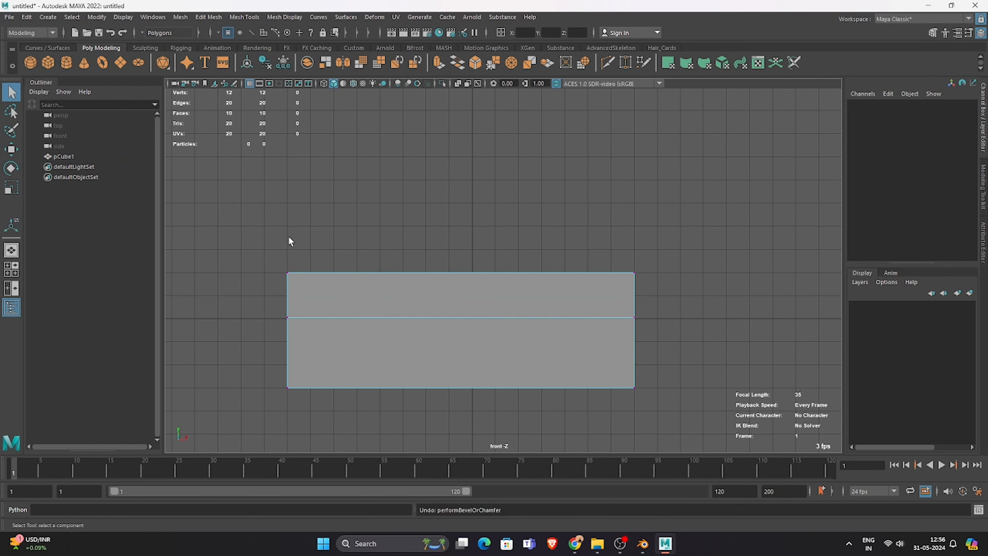
left_click_drag(250, 235, 738, 285)
left_click_drag(468, 232, 468, 210)
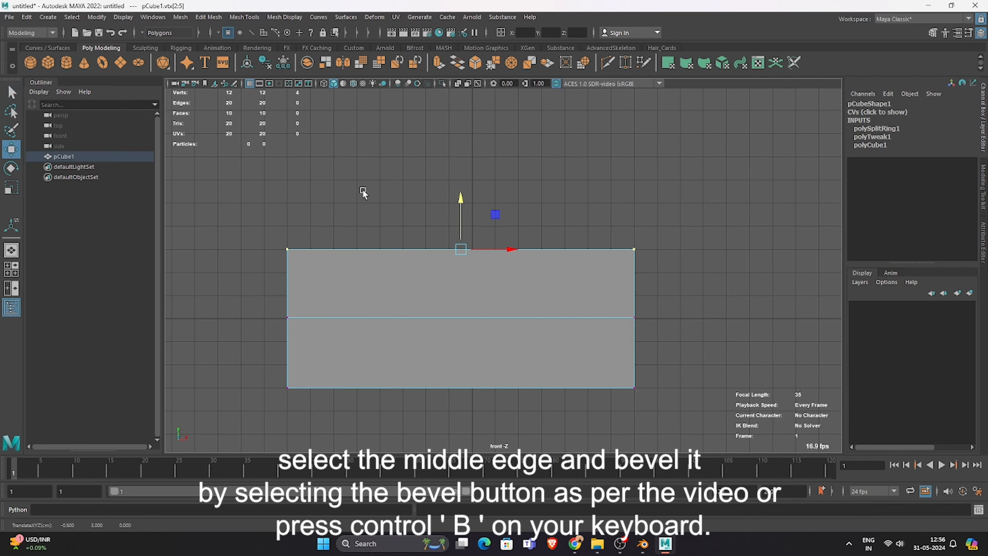
Bevel the block's middle edge loop with Fraction 0.9 and 12 segments, and return to object mode.
right_click_drag(416, 193, 463, 148)
right_click_drag(424, 212, 424, 188)
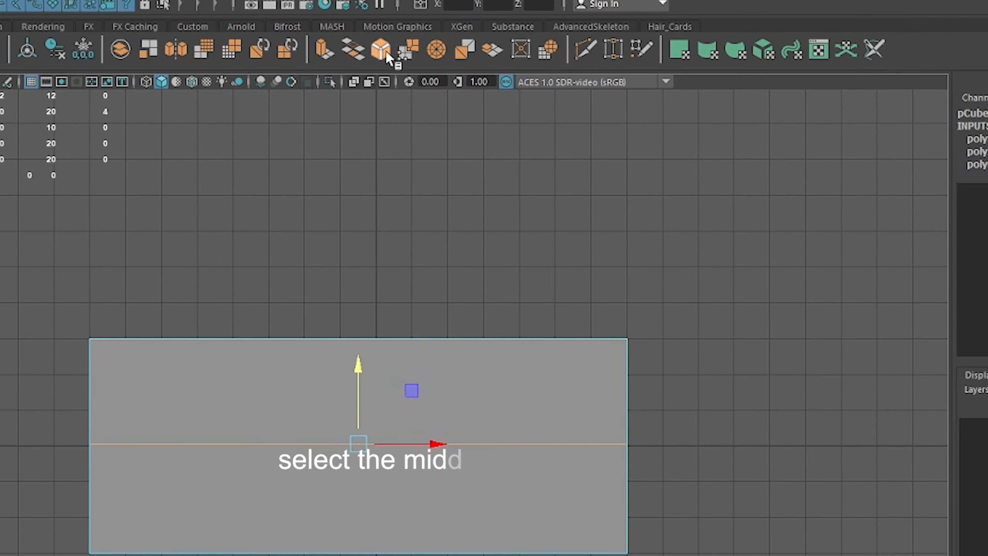
left_click(475, 62)
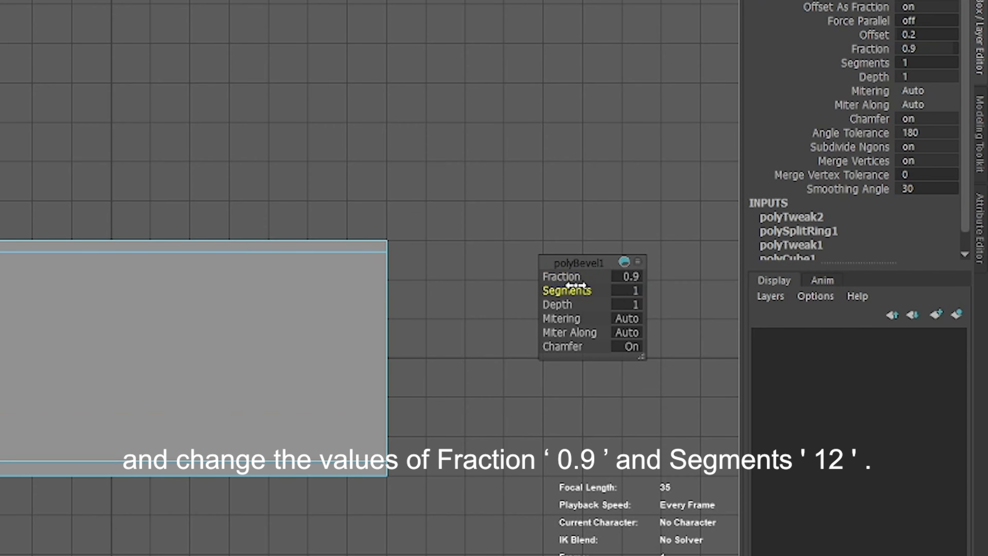
left_click_drag(575, 285, 691, 256)
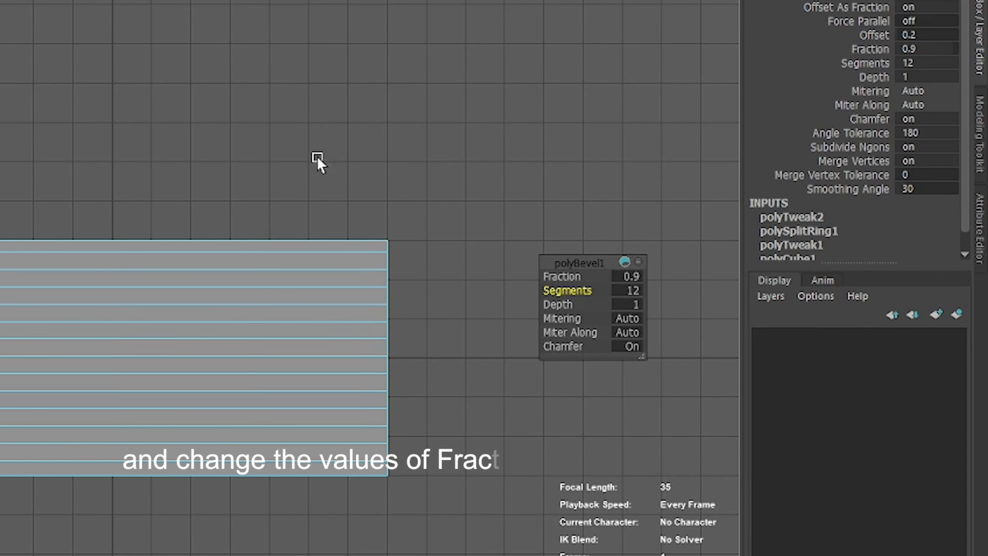
right_click_drag(317, 157, 393, 127)
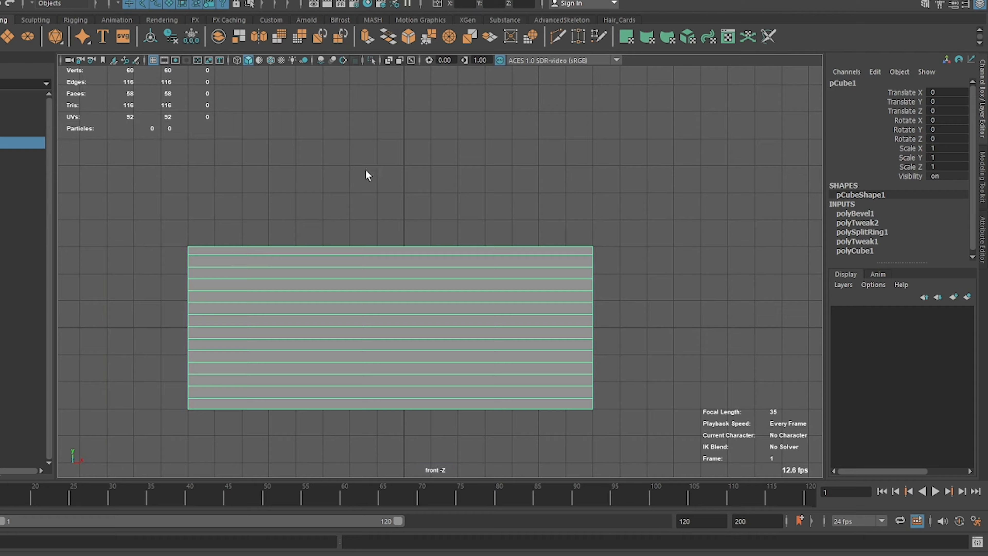
Select all thirteen horizontal edge loops between the block's top and bottom and bevel them with Fraction 0.1.
right_click_drag(44, 131, 32, 113)
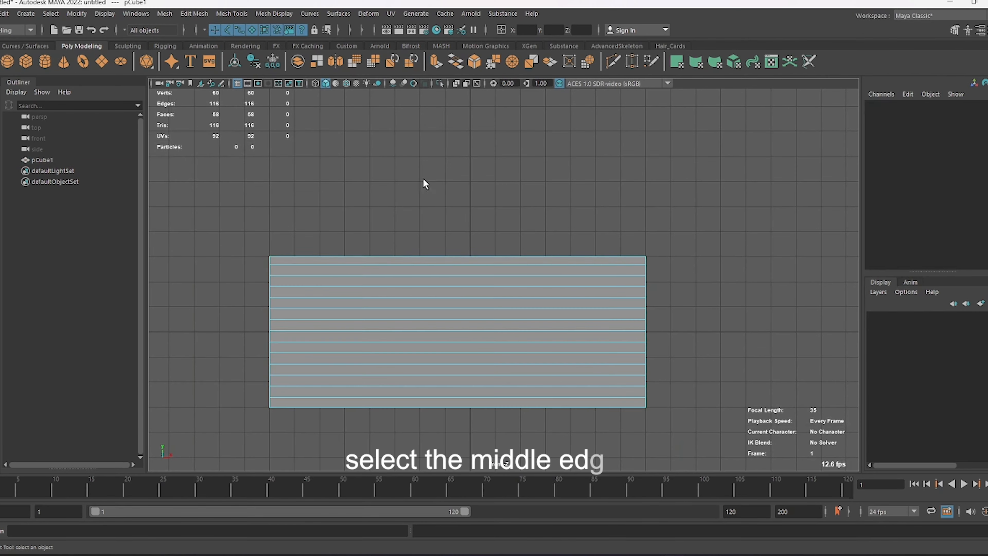
scroll(423, 178, "up", 1)
double_click(349, 260)
double_click(336, 274, "shift")
double_click(332, 286, "shift")
double_click(329, 299, "shift")
double_click(328, 311, "shift")
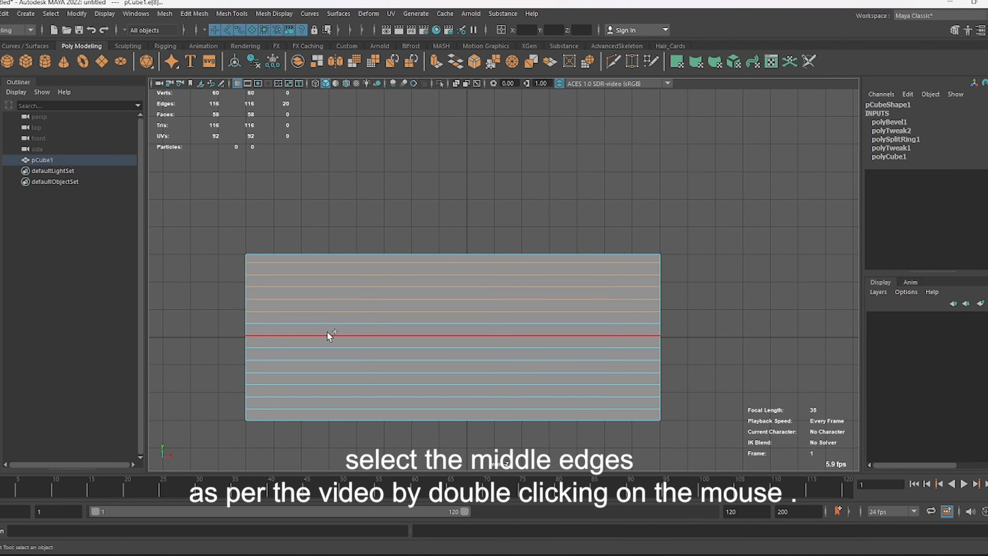
double_click(325, 323, "shift")
double_click(322, 349, "shift")
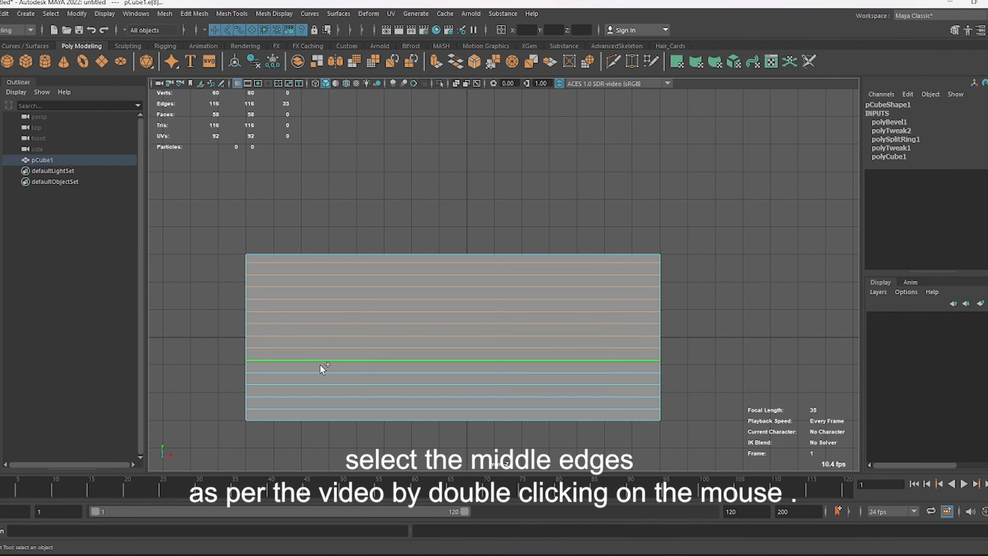
double_click(318, 385, "shift")
double_click(317, 398, "shift")
double_click(317, 409, "shift")
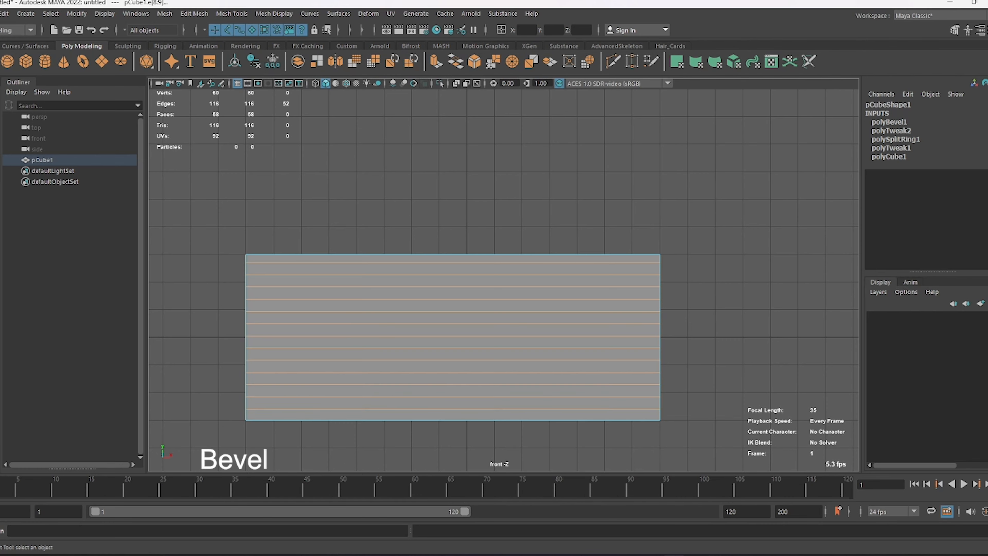
key("ctrl+b")
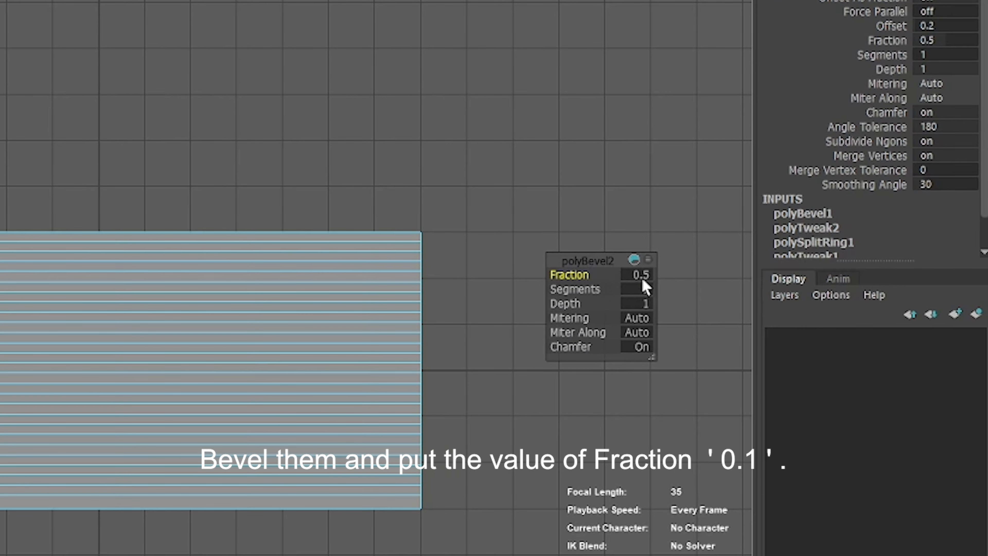
key("Return")
In face mode, select the fourteen wide strip faces on the front of the wall, skipping the narrow bevel strips.
right_click_drag(415, 136, 416, 160)
scroll(350, 214, "up", 1)
left_click(291, 261)
left_click(292, 272, "shift")
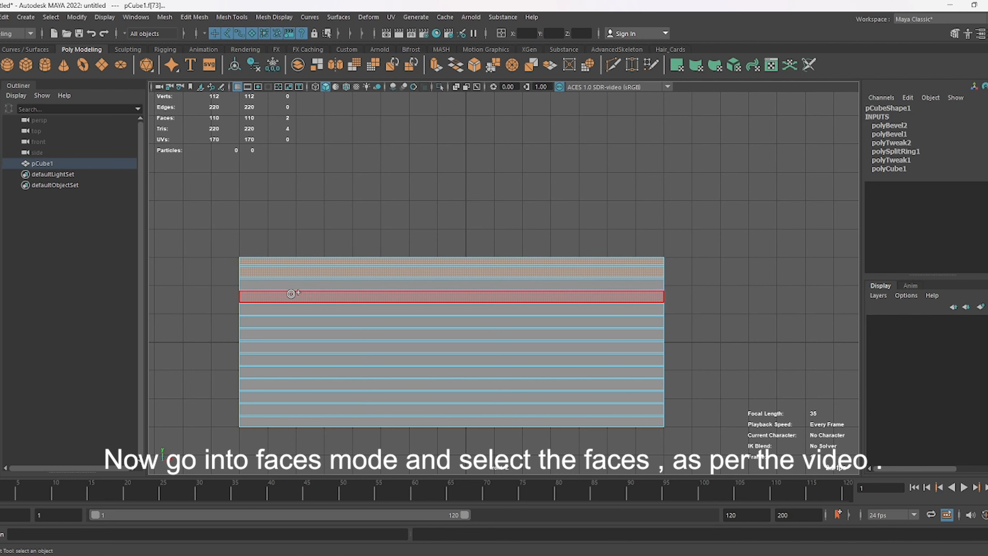
left_click(298, 261)
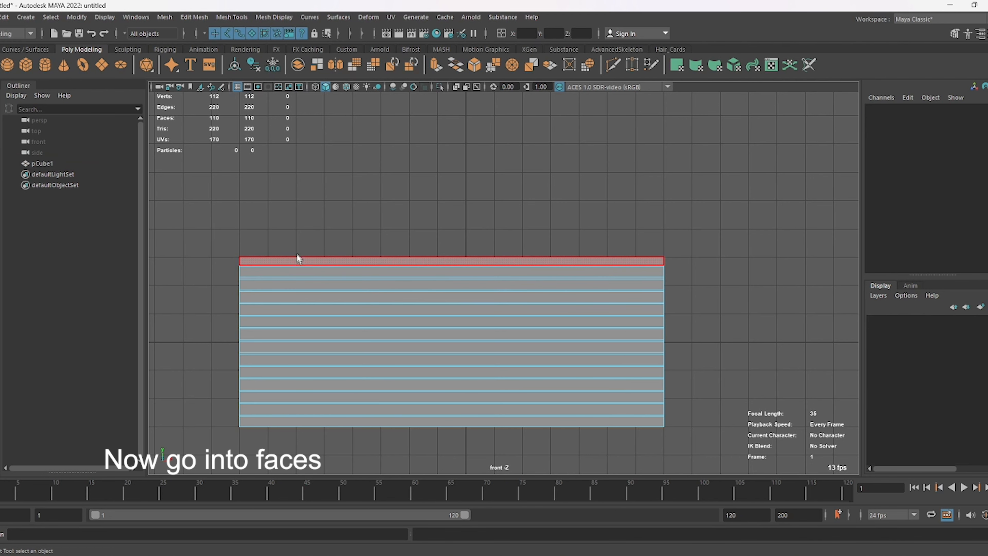
mouse_move(291, 269)
left_mouse_down("shift")
mouse_move(288, 334)
mouse_move(308, 420)
left_mouse_up("shift")
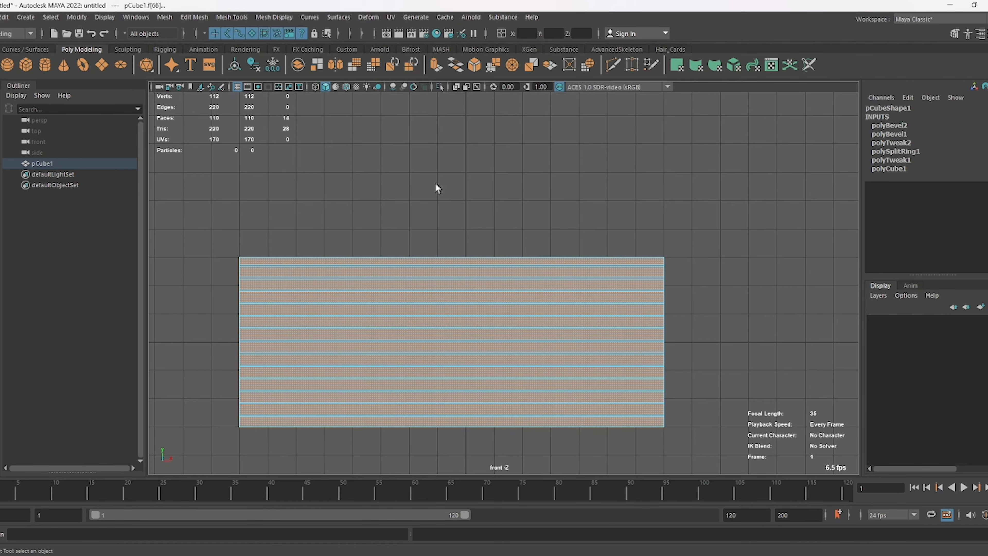
Add the matching wide strip faces on the opposite side of the wall to the selection.
key("space")
key("space")
left_click_drag(459, 281, 502, 252, "alt")
scroll(502, 252, "up", 5)
left_click_drag(315, 263, 556, 273, "alt")
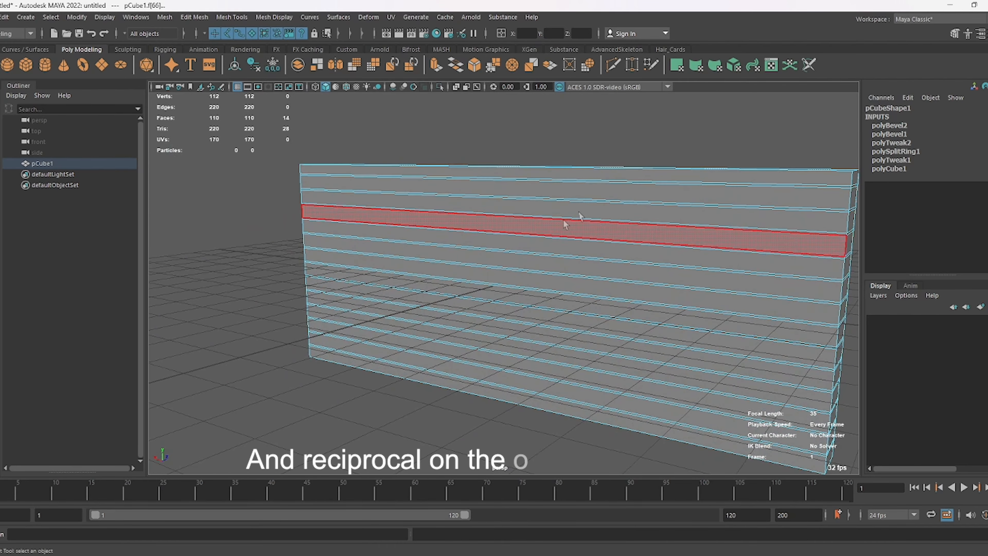
left_click(640, 175, "shift")
left_click(647, 190, "shift")
mouse_move(644, 207)
left_mouse_down("shift")
mouse_move(622, 354)
mouse_move(592, 394)
mouse_move(543, 342)
mouse_move(453, 283)
left_mouse_up("shift")
scroll(543, 342, "down", 5)
key("space")
key("space")
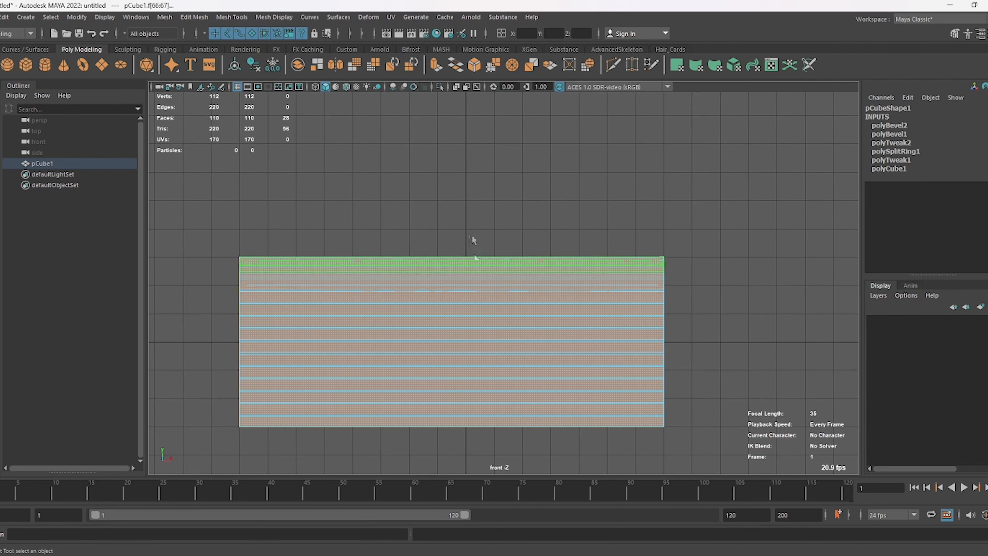
Extrude the selected strip faces on both sides of the wall with Thickness 0.5 and Offset 0.1.
key("ctrl+e")
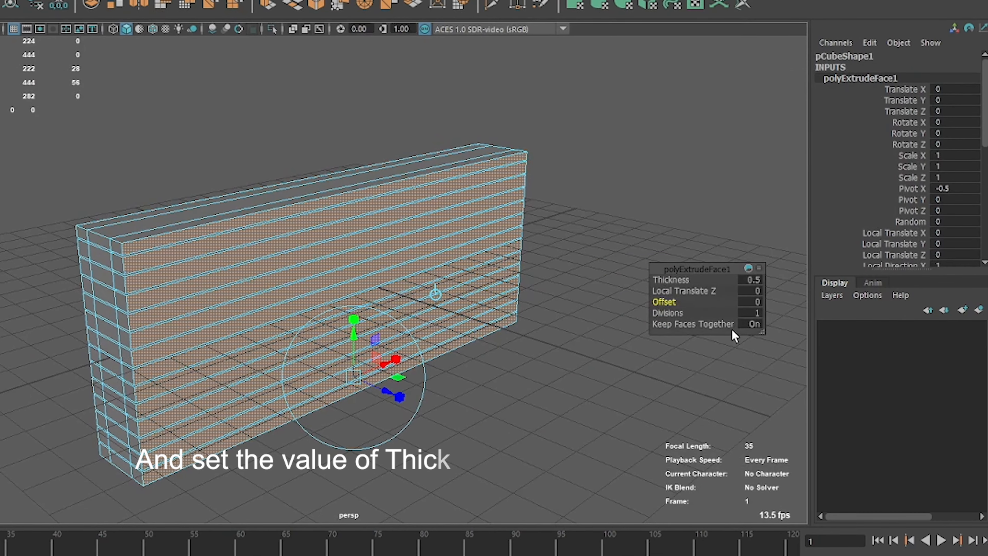
left_click(755, 302)
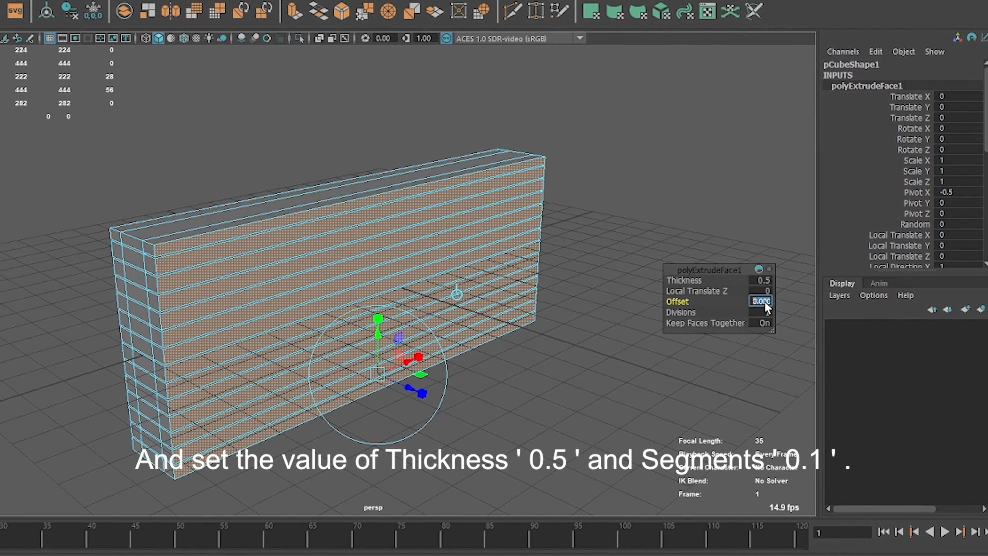
type("0.1")
key("Return")
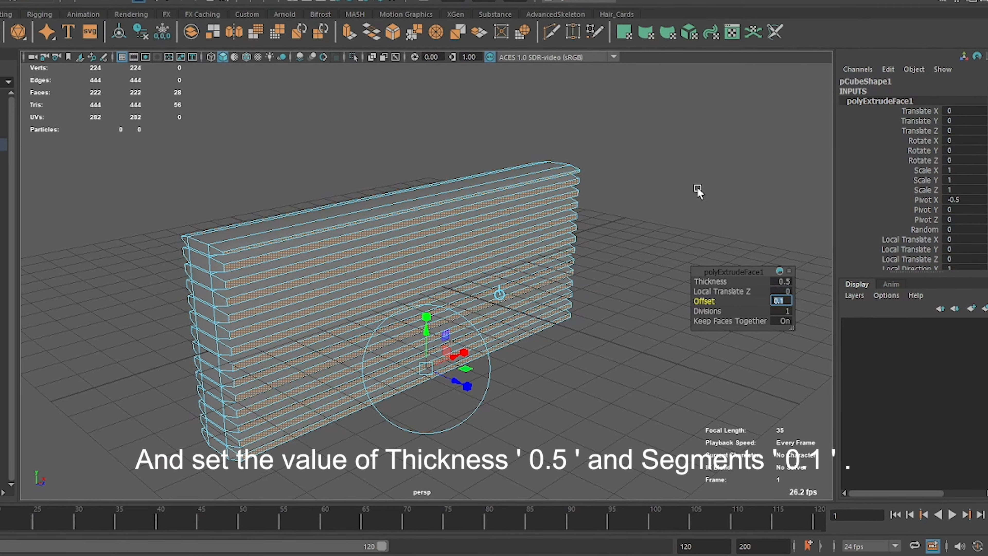
type("0.2")
key("Return")
type("0.1")
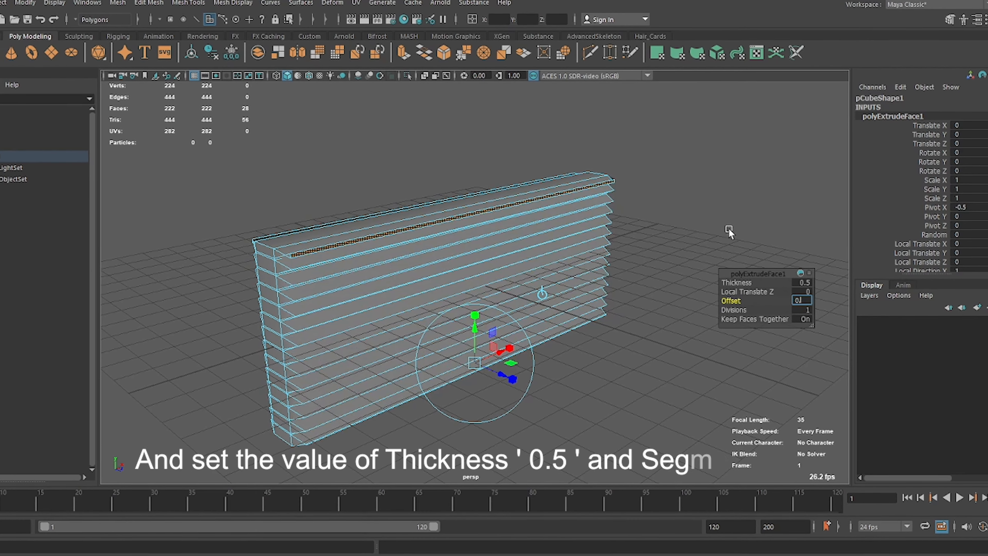
key("Return")
Return to object mode, deselect the wall and view its finished slats up close.
right_click_drag(629, 113, 710, 78)
left_click_drag(737, 96, 621, 231, "alt")
left_click(675, 187)
scroll(565, 257, "up", 3)
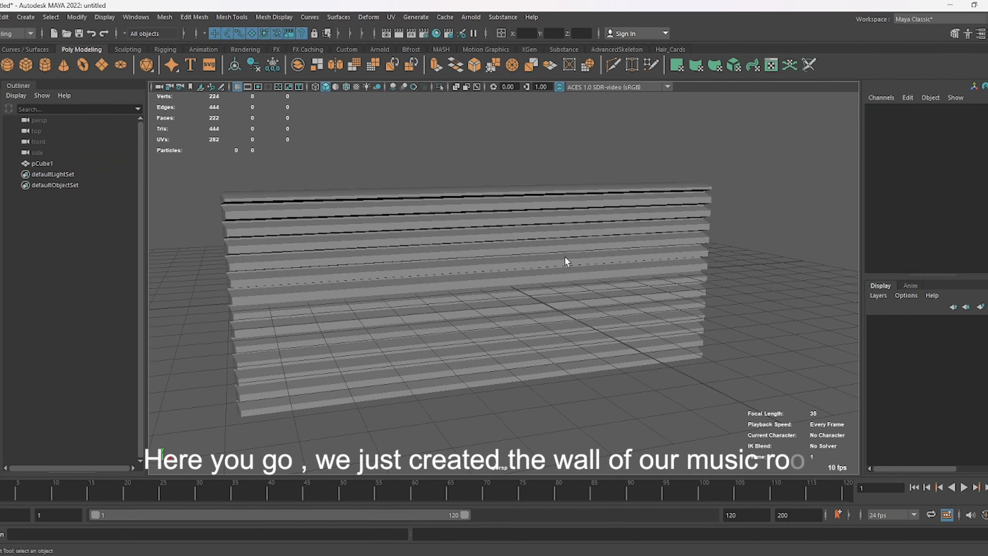
Select the slatted wall and scale its thickness along Z to about 0.319.
left_click(565, 258)
left_click_drag(565, 258, 442, 396, "alt")
left_click(788, 189)
left_click(594, 258)
left_click(728, 177)
left_click(442, 395)
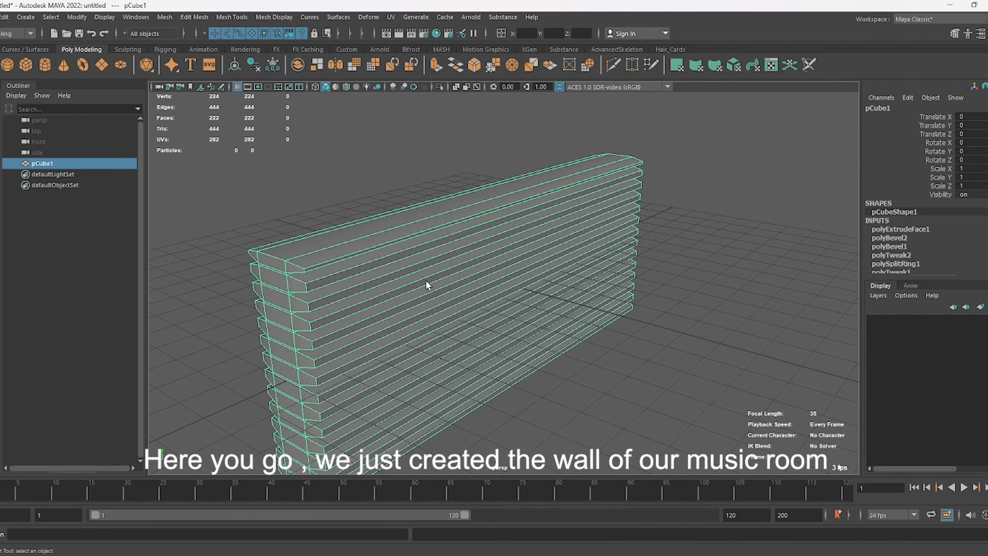
key("r")
mouse_move(563, 300)
left_mouse_down("alt")
mouse_move(503, 280)
mouse_move(556, 294)
left_mouse_up("alt")
left_click(761, 192)
scroll(413, 299, "up", 3)
left_click(414, 299)
scroll(466, 295, "down", 3)
Switch to the front view, deselect the wall and create a new polygon cube at the origin.
key("space")
key("space")
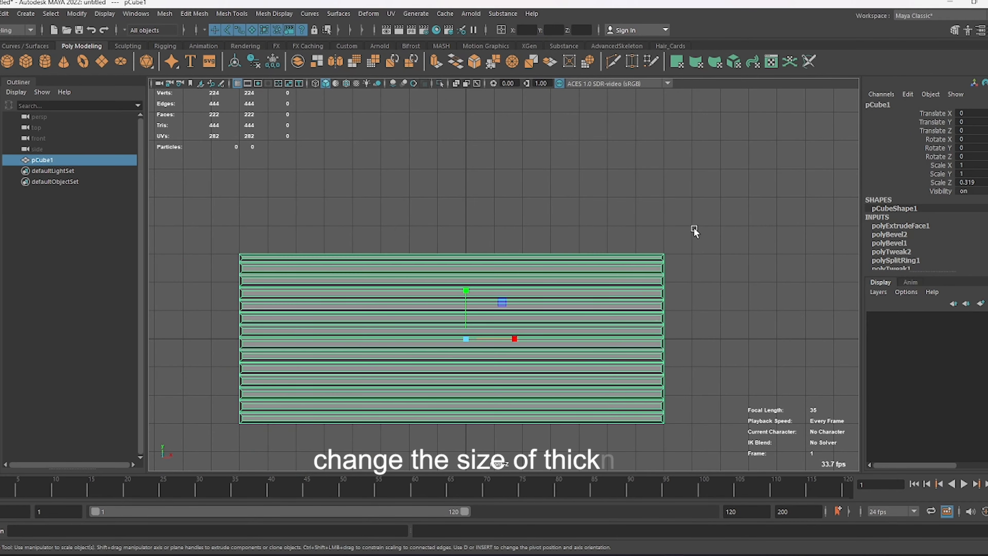
left_click(695, 230)
middle_click_drag(695, 230, 566, 237, "alt")
scroll(505, 272, "down", 2)
left_click(412, 315)
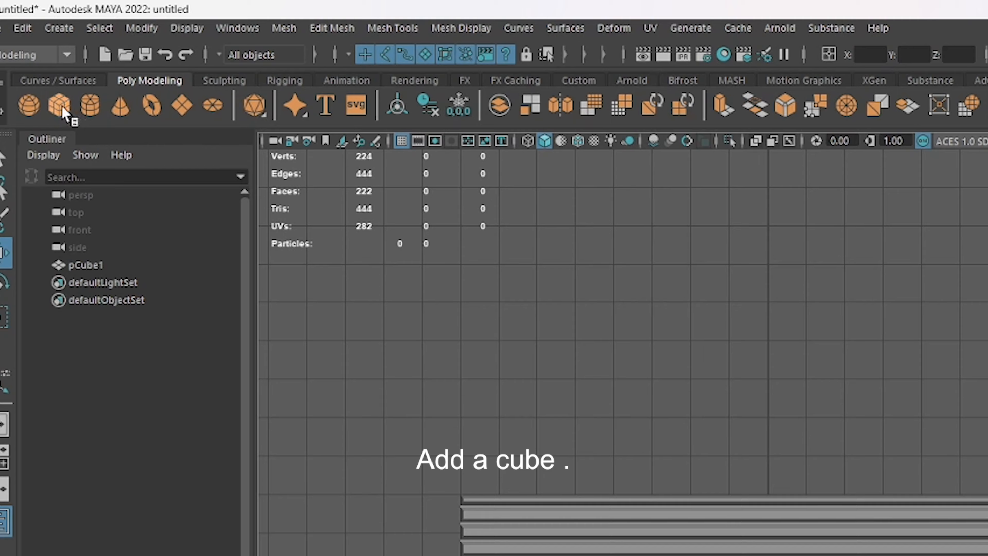
left_click(26, 61)
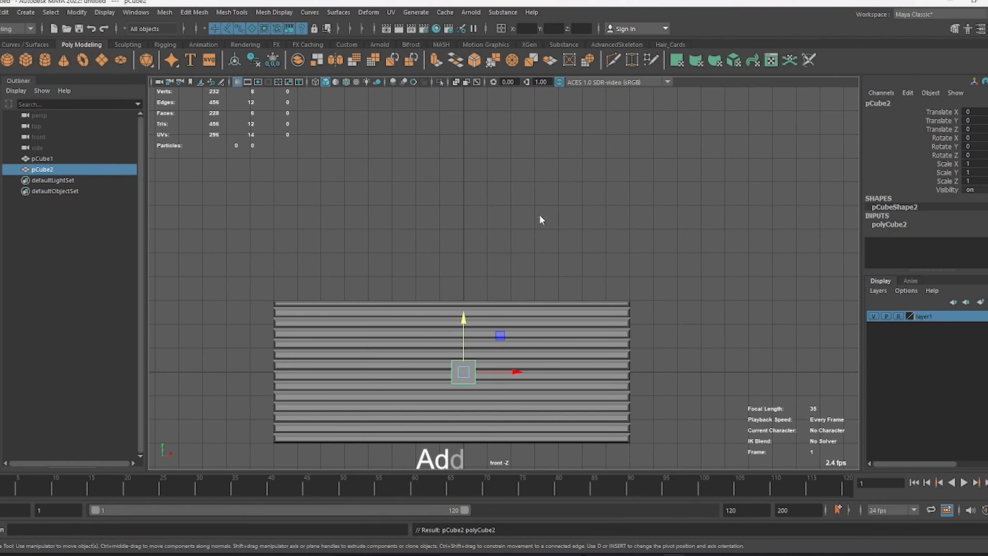
Grid-snap the cube's side, top and bottom vertices outward to form a window rectangle about 8 by 4 grid units.
right_click_drag(634, 252, 575, 254)
left_click_drag(476, 404, 539, 467)
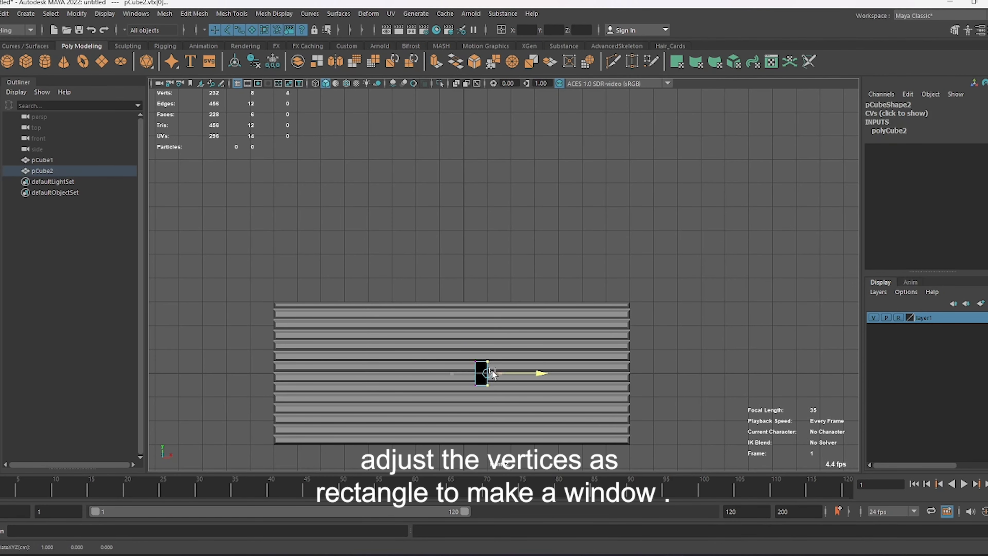
left_click_drag(393, 373, 369, 373)
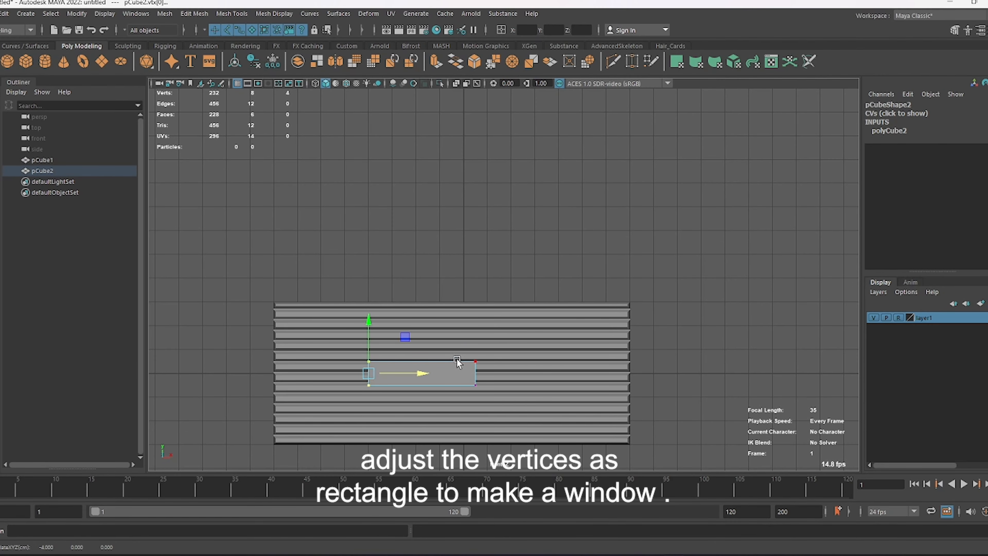
left_click_drag(448, 320, 498, 409)
left_click_drag(475, 373, 536, 374)
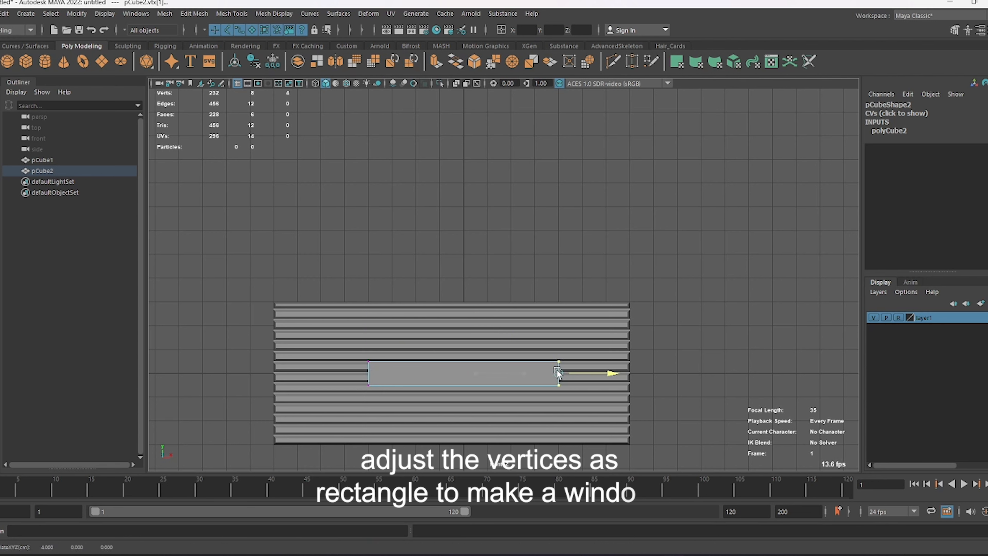
left_click_drag(348, 358, 571, 375)
left_click_drag(460, 341, 468, 396)
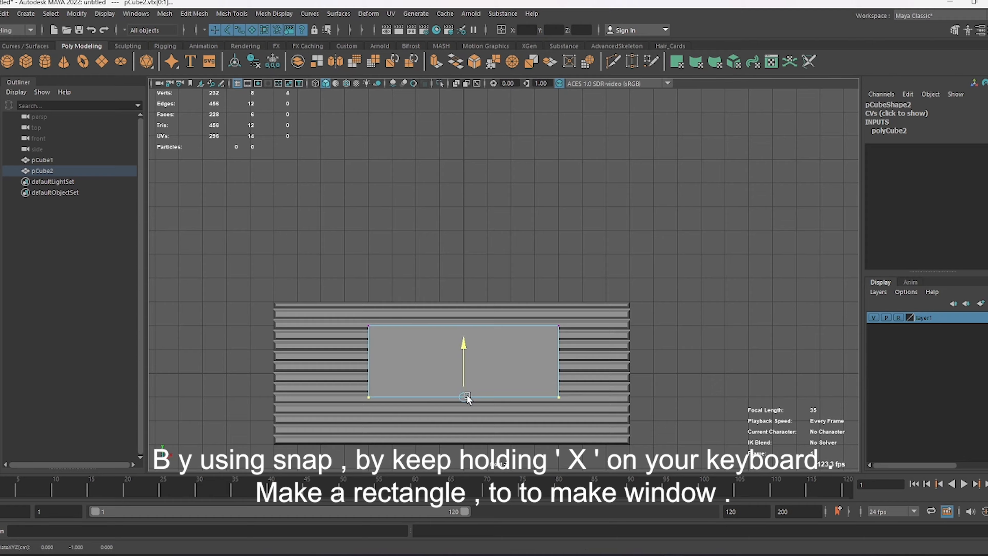
Delete the large front and back faces of the window cube, leaving only its four border faces.
right_click_drag(584, 207, 592, 228)
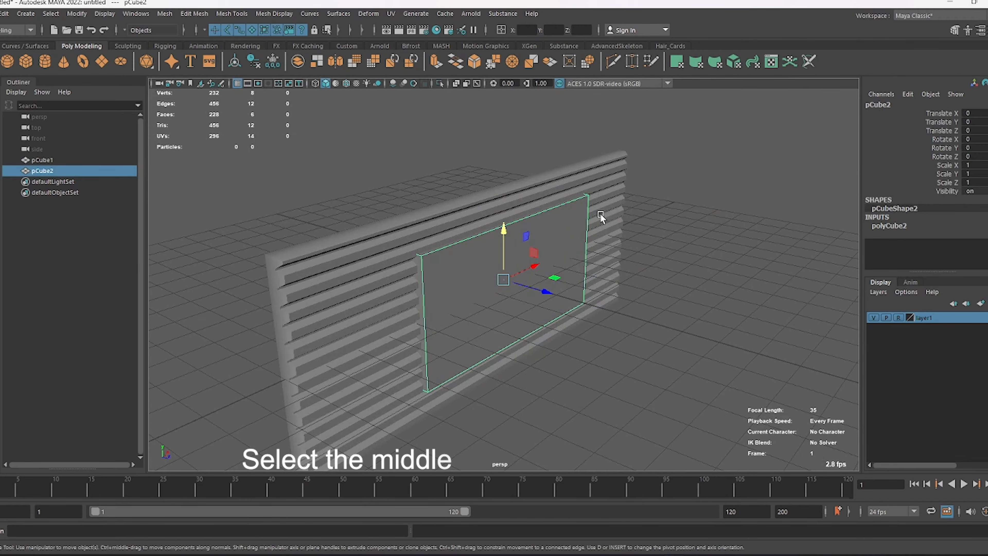
left_click(493, 288)
key("Delete")
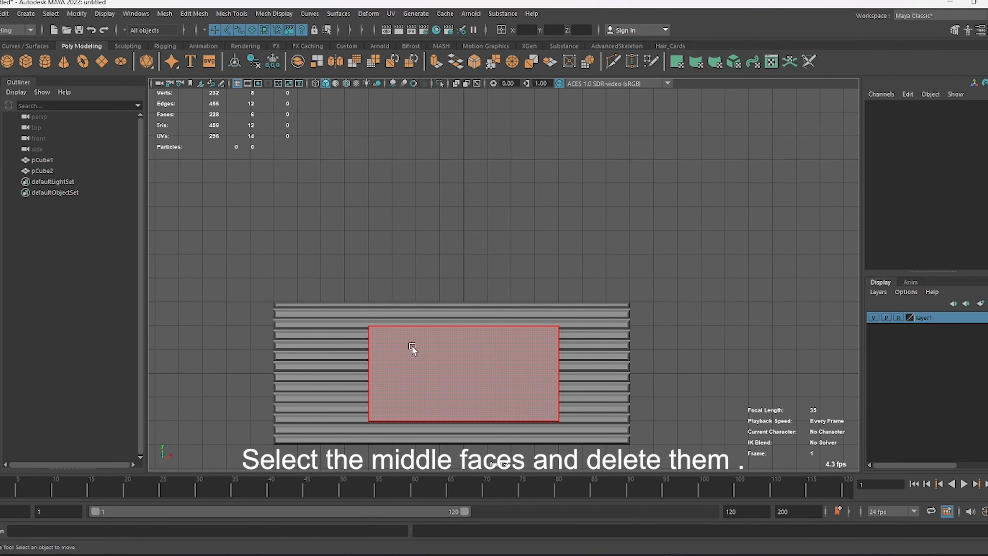
Select the four remaining border faces and extrude them with Thickness 0.3 and Offset 0 to form the window frame.
left_click_drag(574, 454, 575, 455)
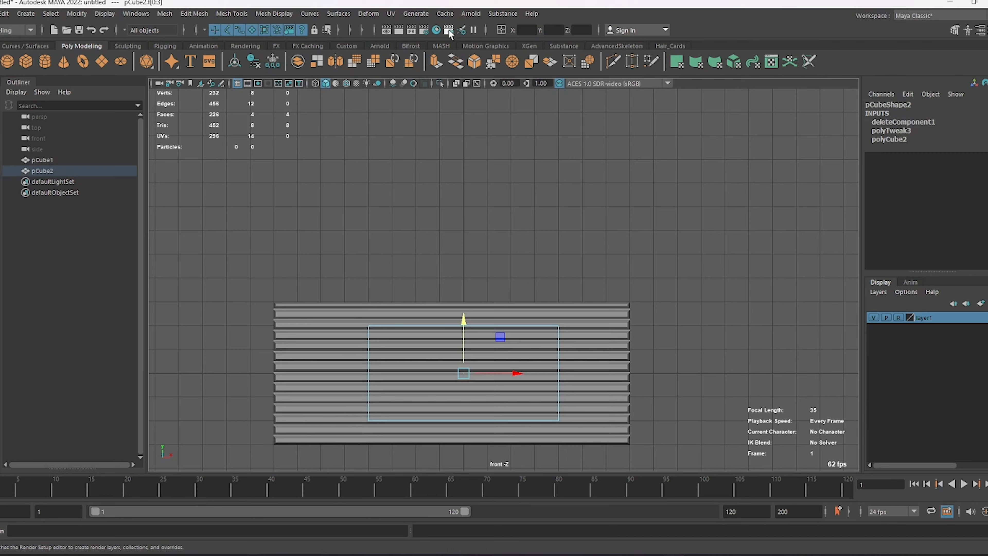
left_click(436, 62)
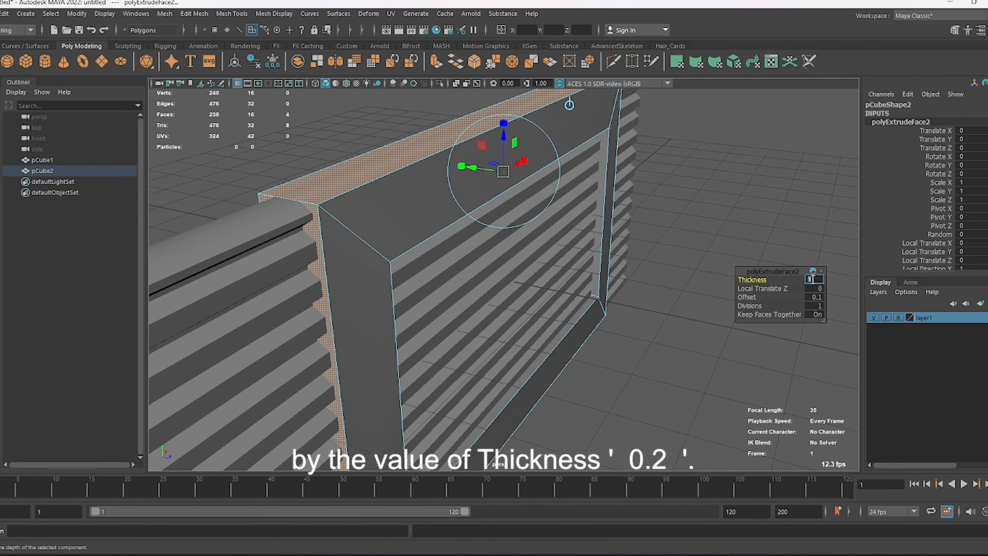
type(".2")
key("Return")
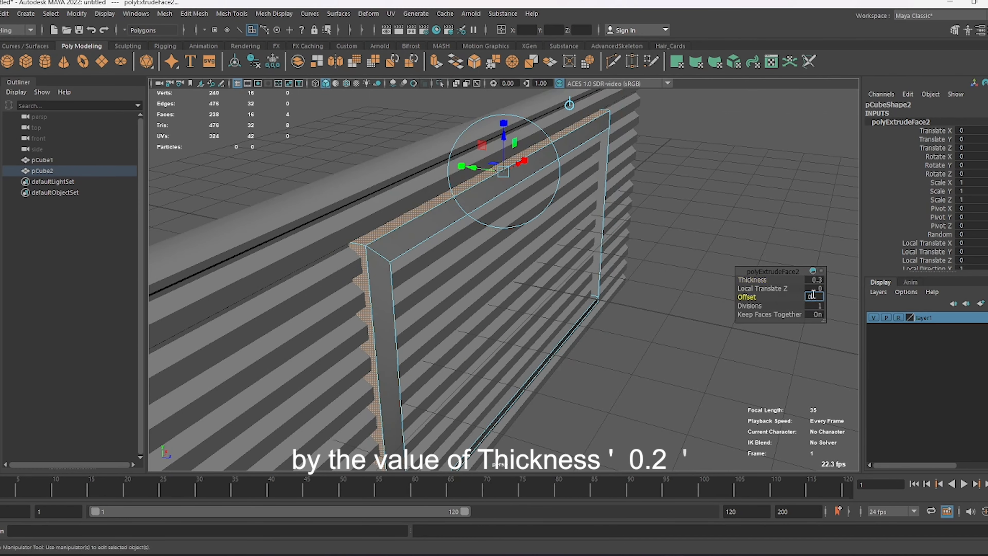
key("Return")
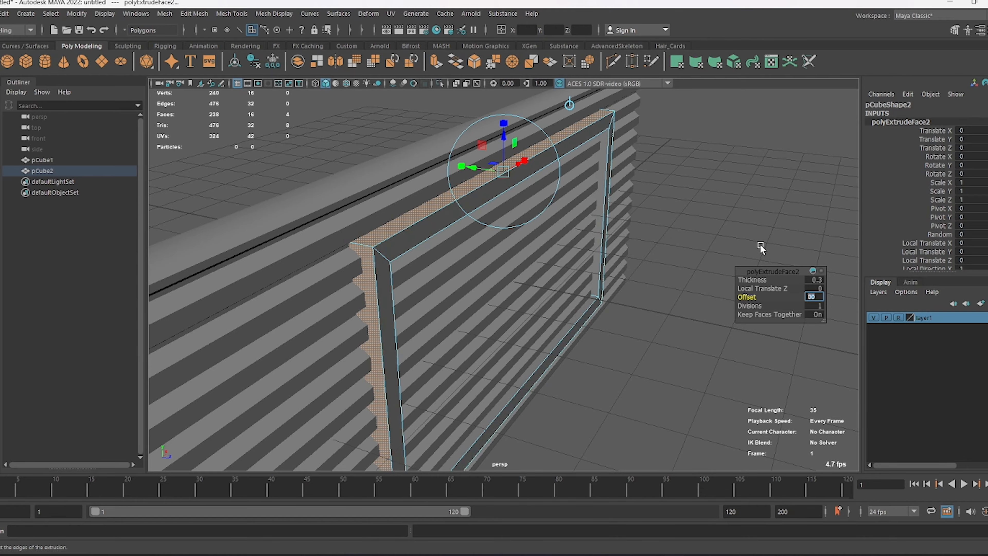
Bevel the outer edge loops on both sides of the isolated window frame with Fraction 1 and Segments 10.
right_click(695, 149)
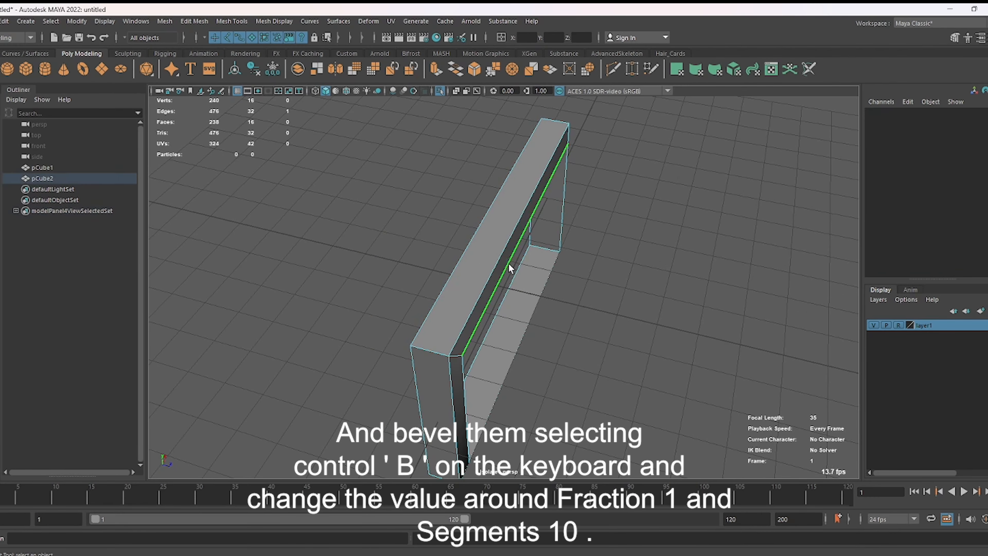
left_click(591, 232)
double_click(486, 273)
double_click(460, 253, "shift")
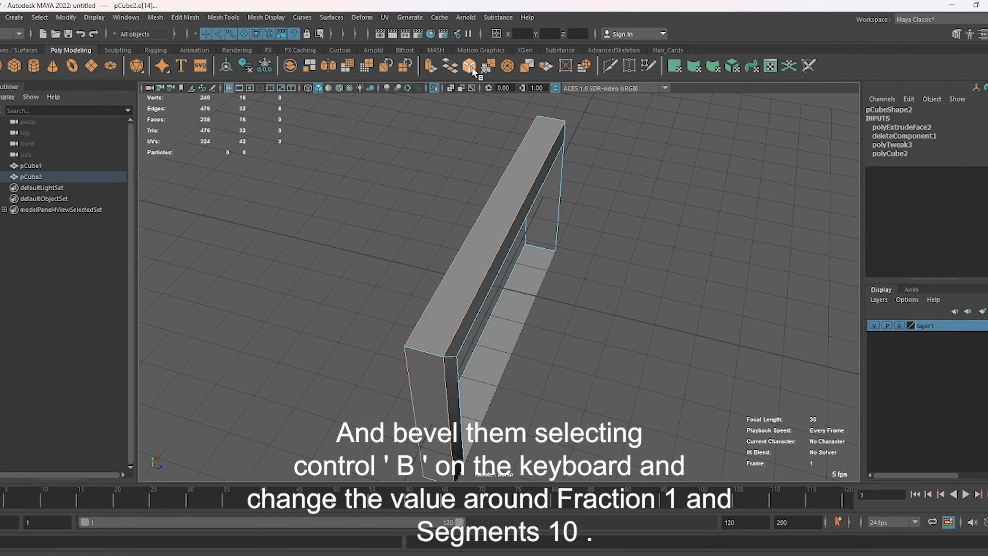
left_click(474, 70)
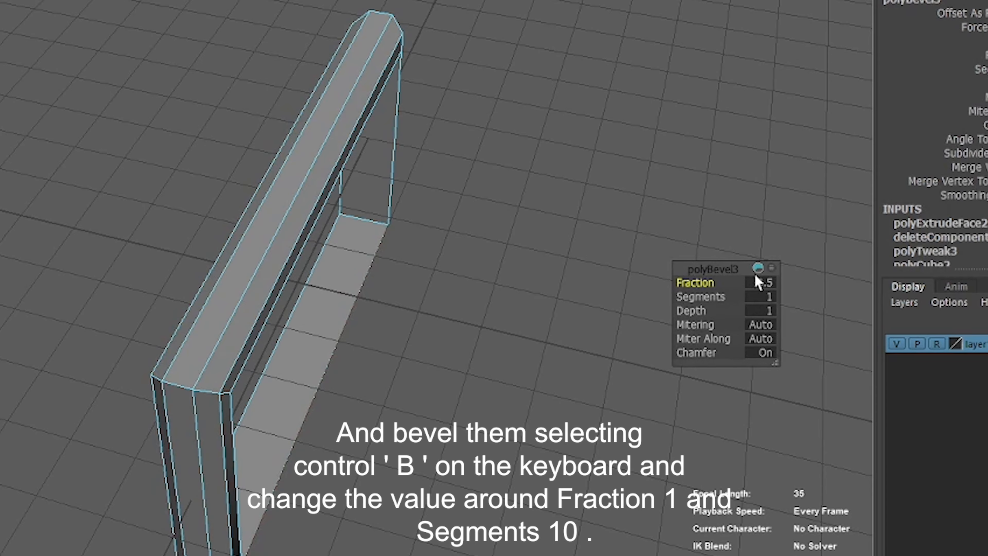
left_click(758, 281)
type("1")
key("Return")
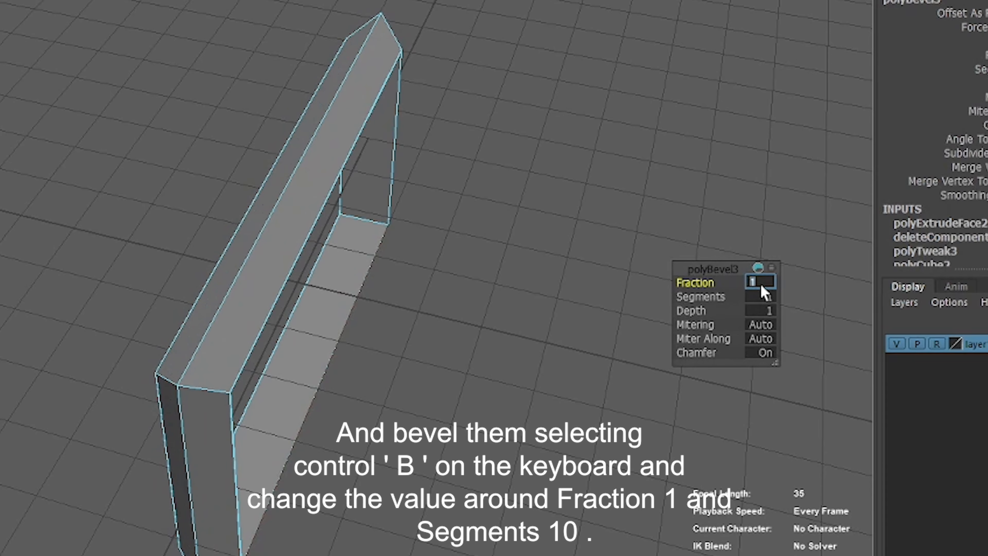
type("10")
key("Return")
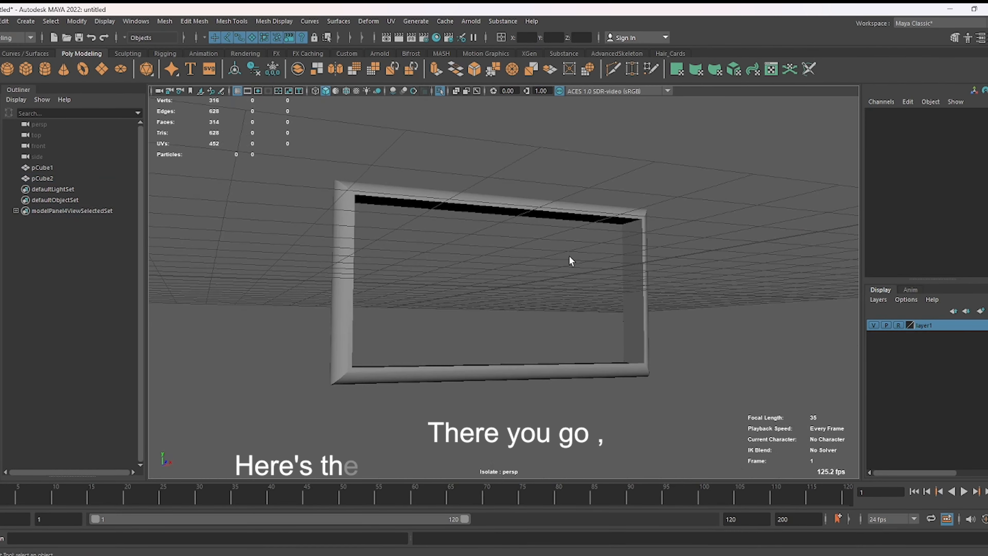
End the isolation of the window frame and check how it sits in the slatted wall.
left_click_drag(569, 256, 536, 191, "alt")
left_click(536, 191)
key("ctrl+1")
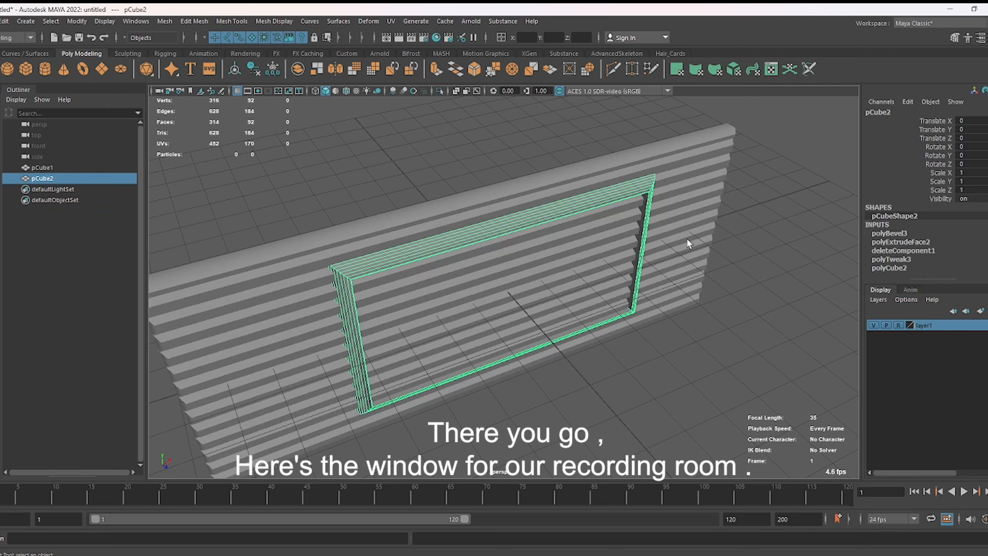
left_click_drag(686, 237, 658, 248, "alt")
left_click(659, 247)
left_click(648, 258)
In the front view, duplicate the slatted wall twice, stacking one copy directly above and one directly below the original.
key("space")
key("space")
left_click(589, 276)
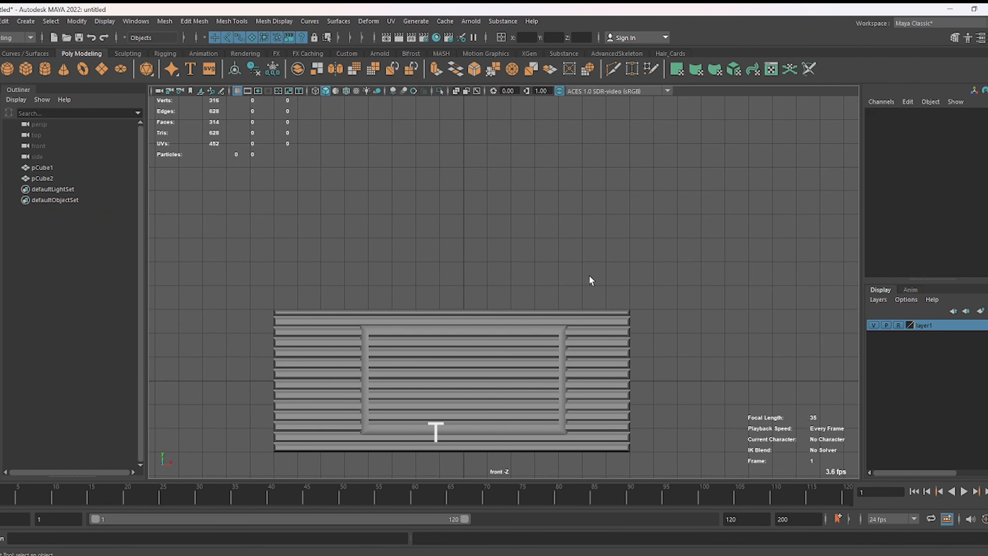
left_click(512, 337)
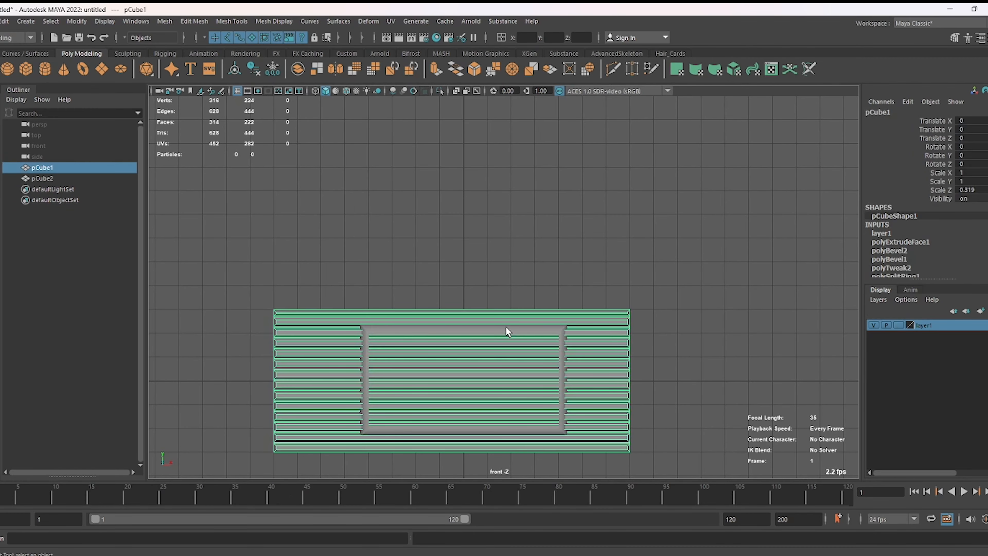
scroll(506, 326, "down", 3)
key("w")
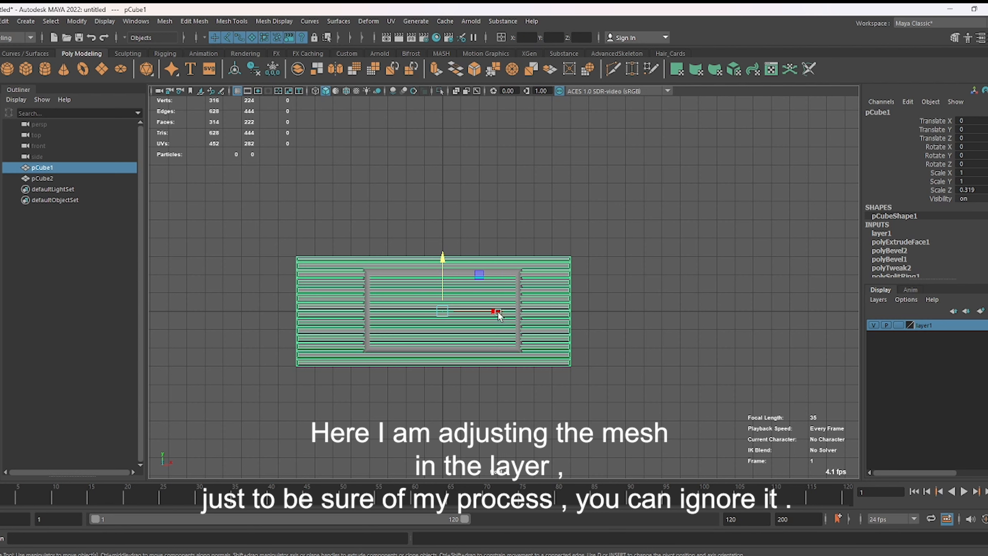
left_click_drag(493, 315, 452, 203)
left_click(540, 249)
left_click(388, 283)
key("shift+d")
key("shift+d")
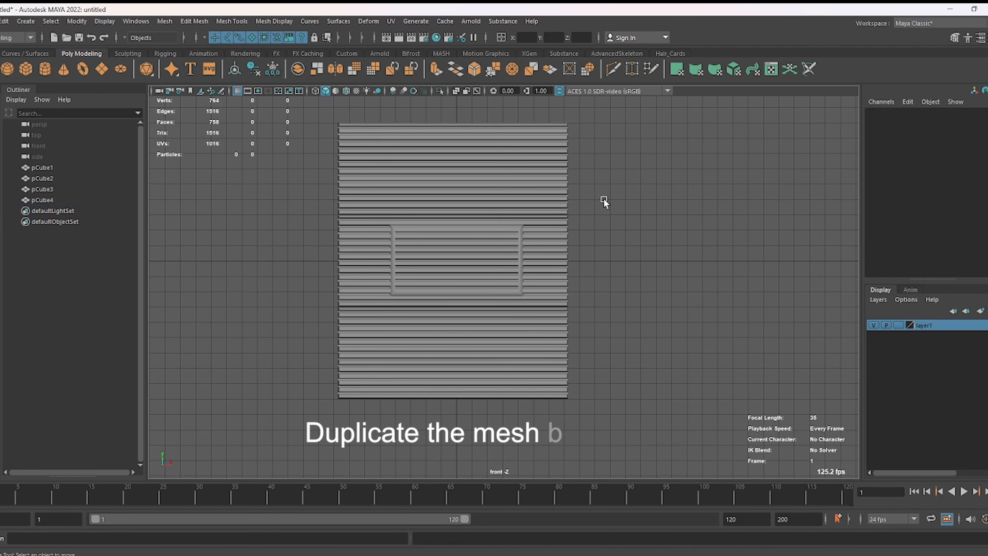
In the perspective view, move the window frame forward along Z until it stands clear of the wall.
left_click_drag(604, 203, 600, 317, "alt")
left_click(611, 295)
left_click(563, 303)
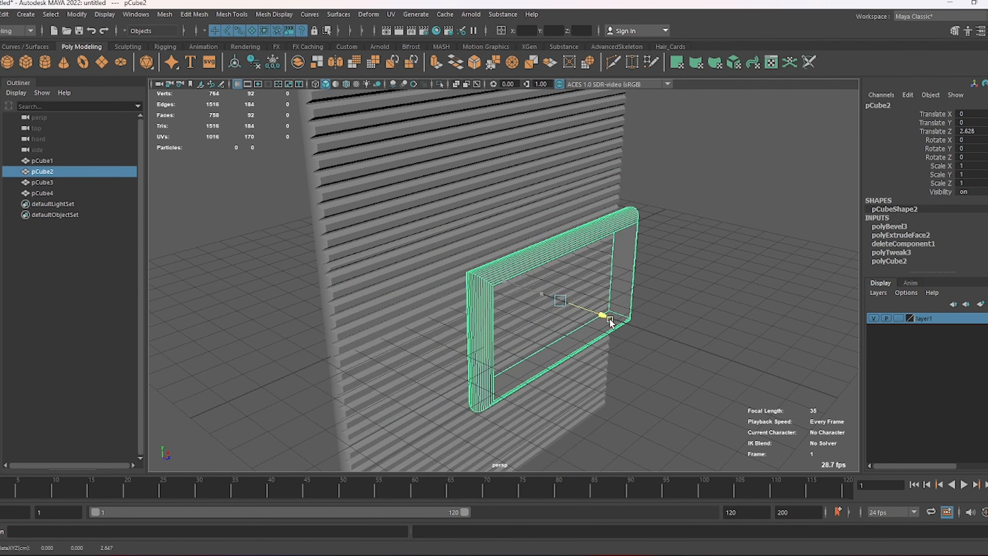
left_click(697, 267)
Save the scene as wall_1.mb in the Musician_Room\export\wall folder.
left_click_drag(697, 267, 331, 131, "alt")
key("ctrl+s")
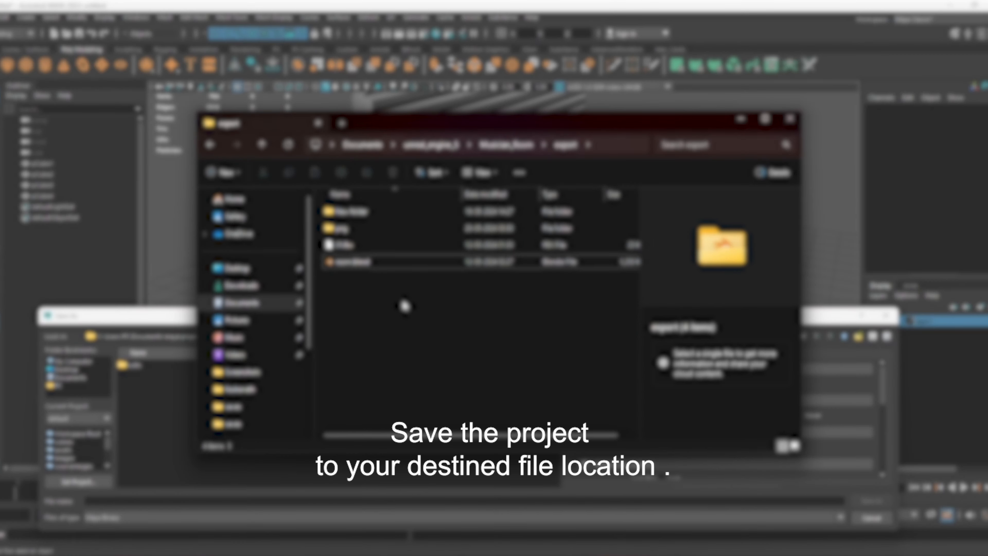
left_click(403, 281)
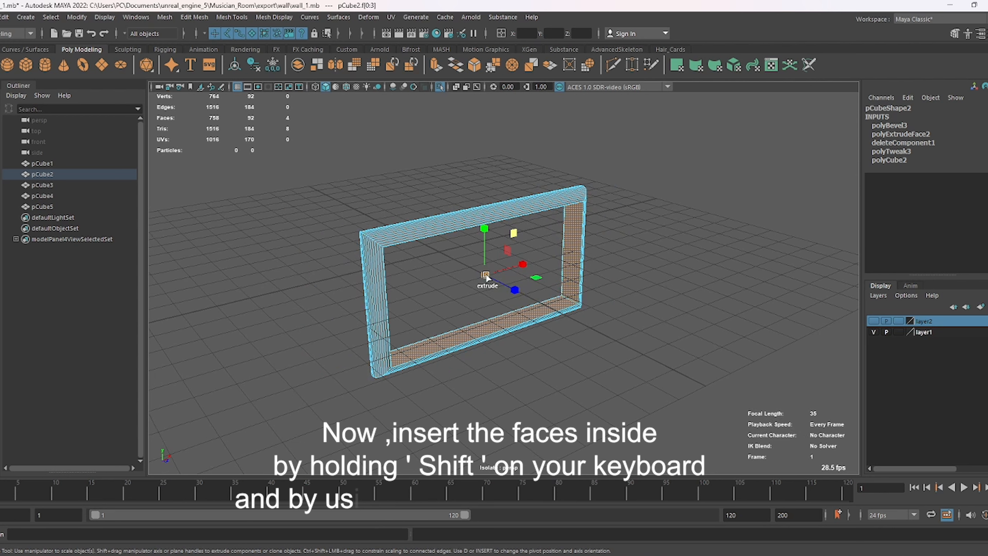
Extrude the isolated frame's inner faces inward in two stages and merge their innermost vertices at the centre, closing the opening.
left_click_drag(485, 274, 440, 284, "shift")
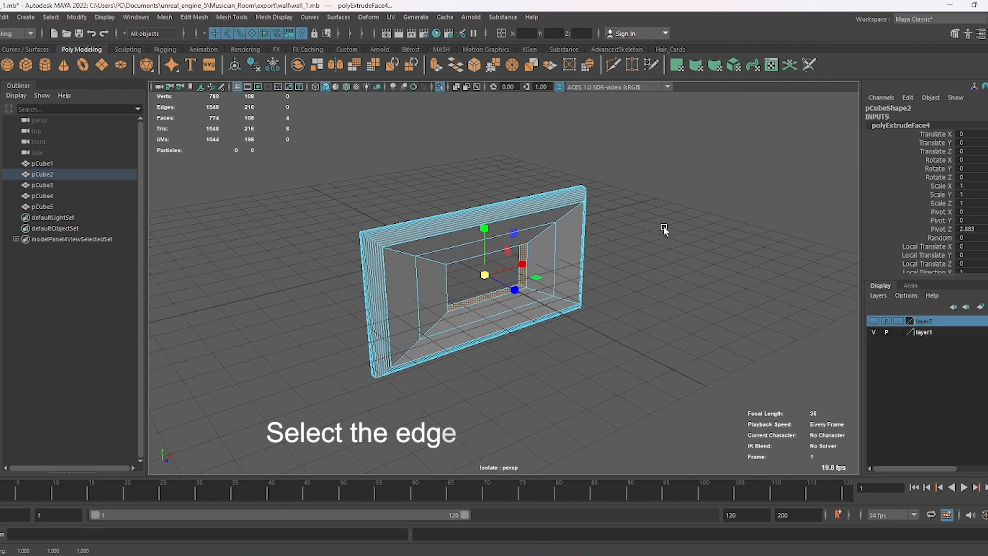
right_click(685, 216, "shift")
right_click_drag(685, 216, 683, 186, "shift")
left_click_drag(637, 209, 712, 203, "alt")
Delete the inner rectangular edge loop on the front of the window pane.
right_click_drag(712, 203, 677, 178)
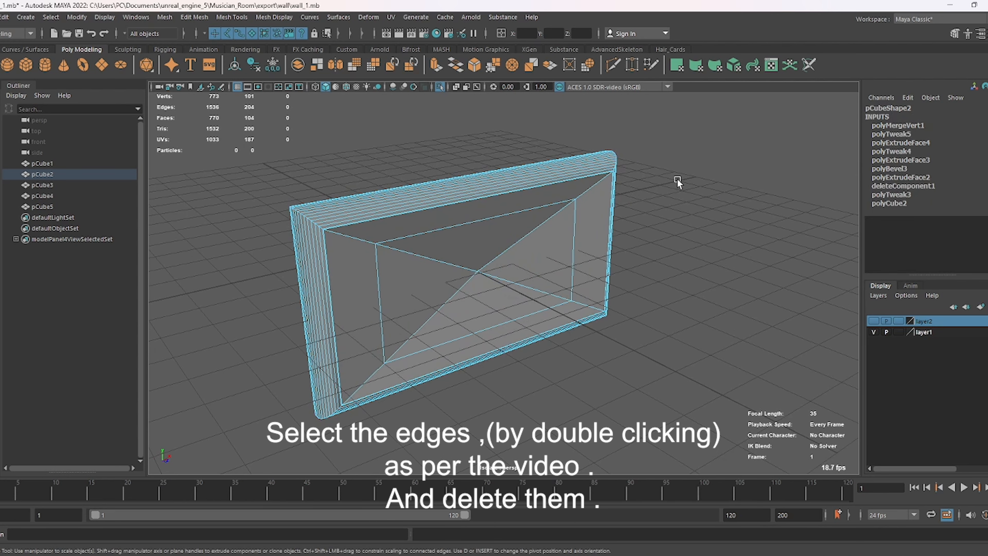
double_click(500, 229)
right_click_drag(768, 195, 739, 234, "shift")
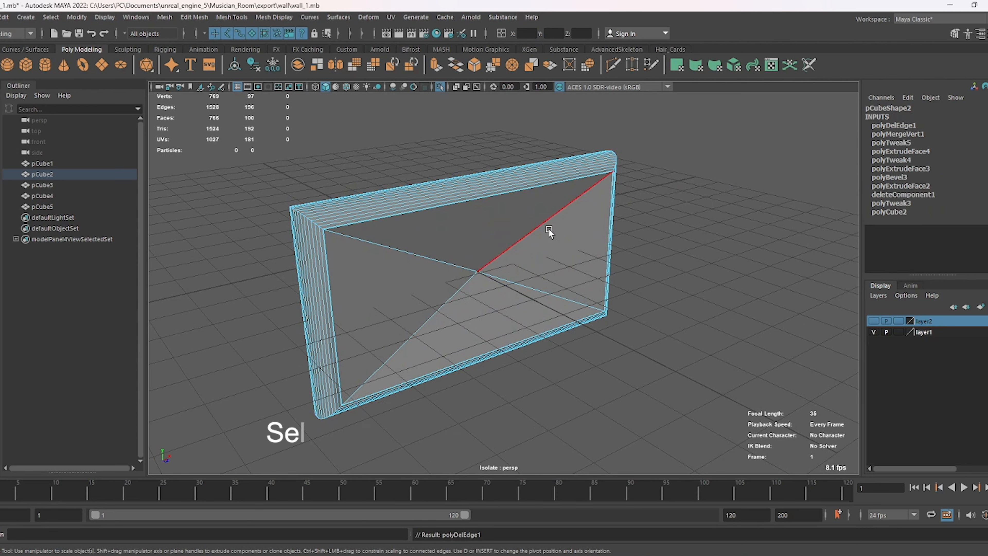
Delete the four diagonal edges meeting at the centre on the front of the window pane.
left_click(452, 265, "shift")
left_click(459, 289, "shift")
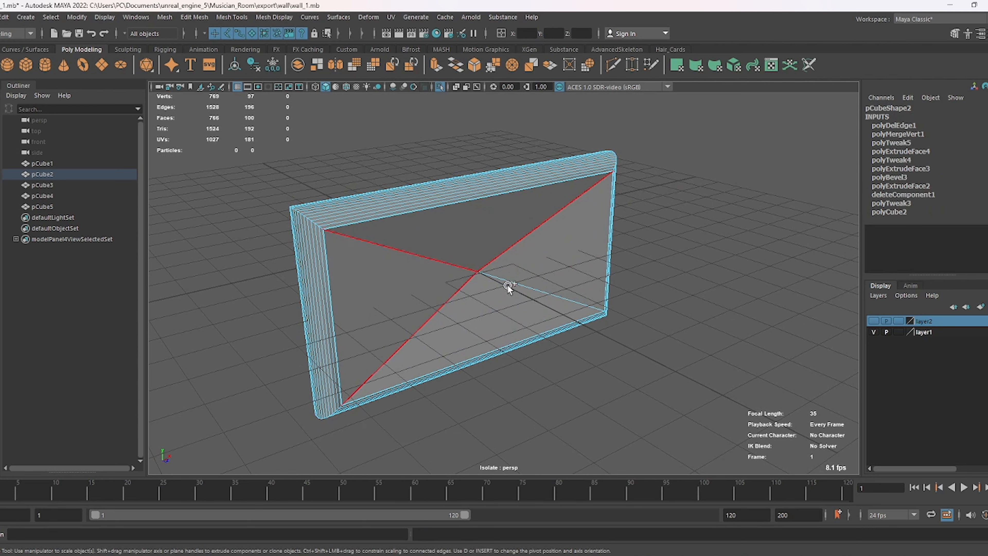
right_click_drag(760, 187, 712, 208)
key("ctrl+z")
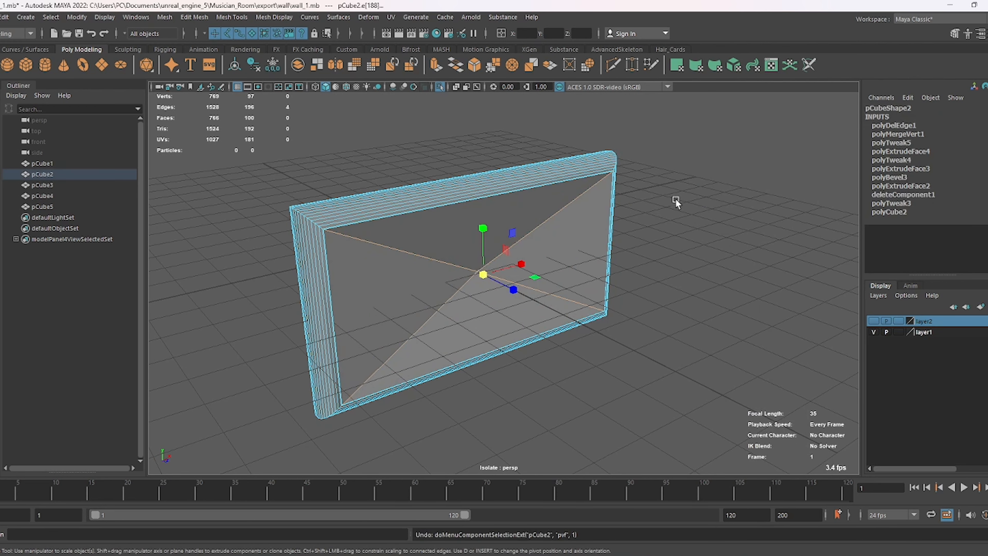
right_click_drag(736, 172, 738, 176, "shift")
right_click_drag(674, 193, 676, 193, "shift")
Delete the inner rectangular edge loop on the opposite side of the window pane.
left_click_drag(676, 193, 720, 225, "alt")
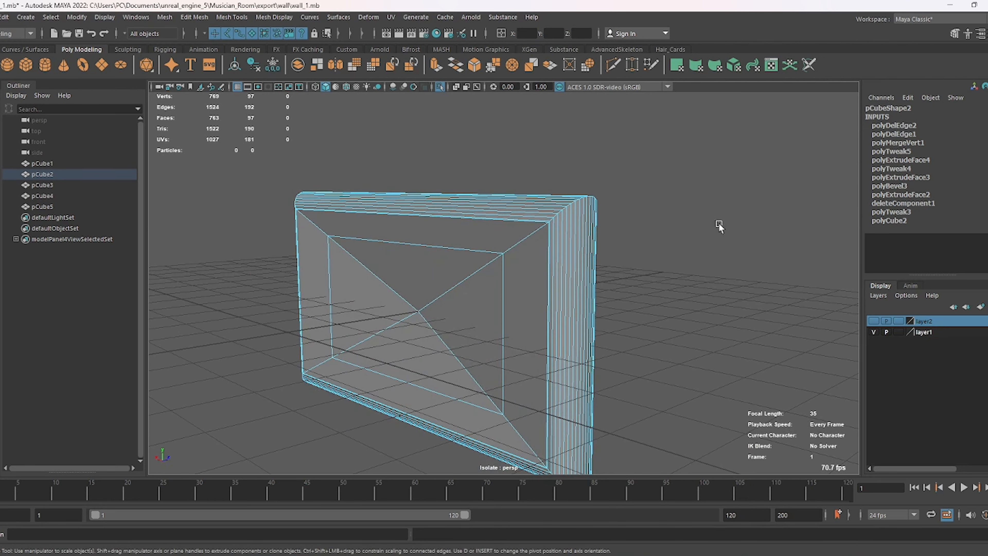
left_click(479, 250)
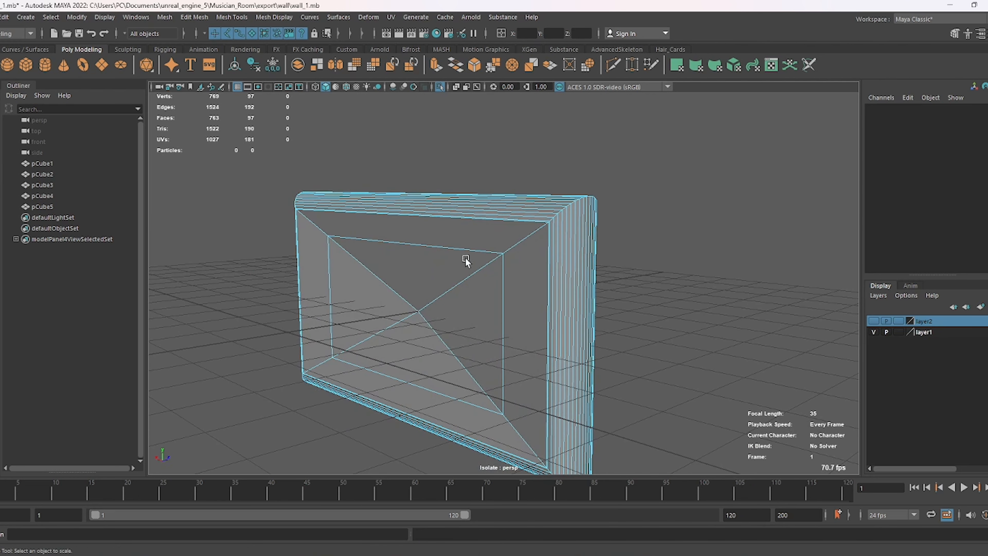
right_click_drag(752, 210, 673, 225)
double_click(457, 251)
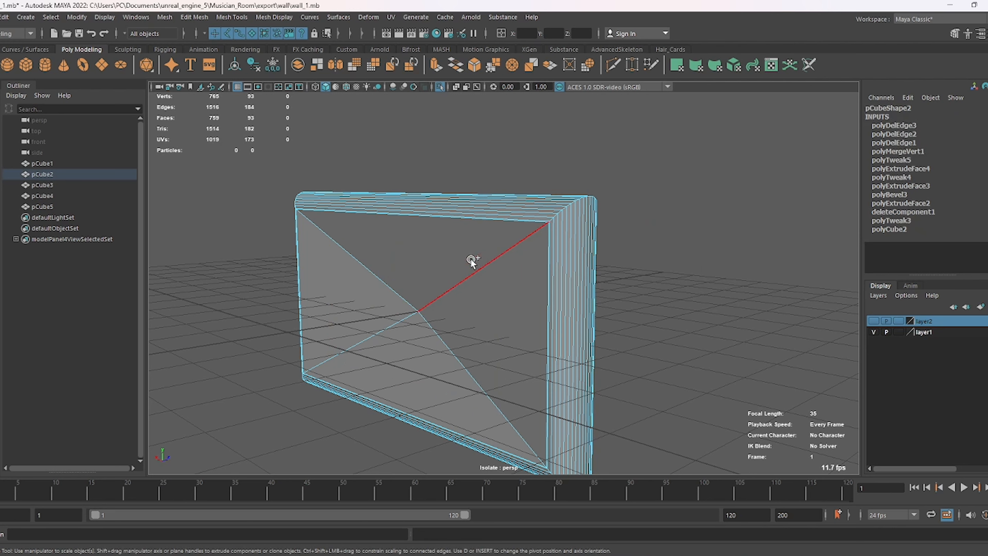
Delete the four diagonal edges meeting at the centre on the opposite side of the window pane.
right_click_drag(737, 200, 673, 226, "shift")
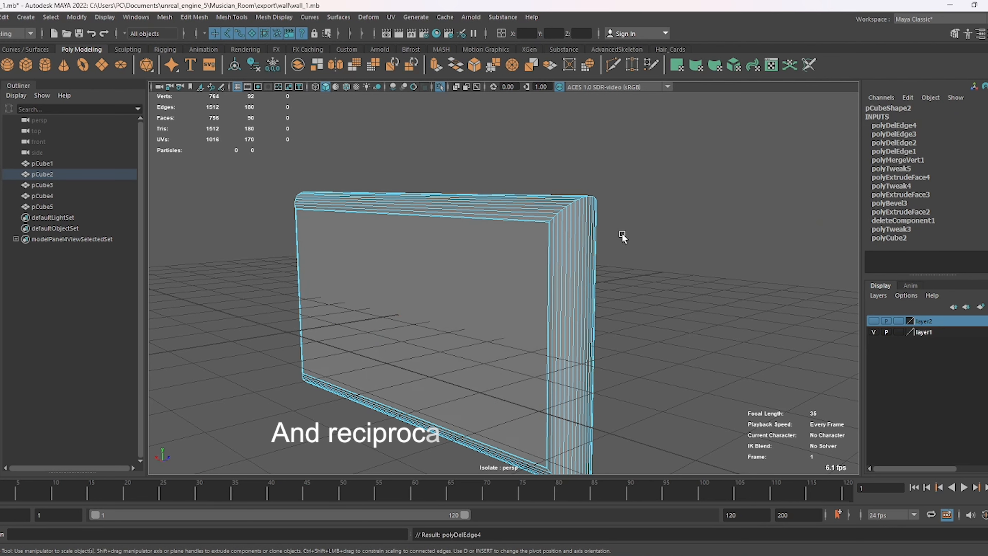
left_click_drag(760, 135, 426, 276, "alt")
Bring the window out of isolation and fit it into the slatted wall, with a Z scale of 0.964 and Z position of -0.061.
left_click(426, 276)
key("ctrl+1")
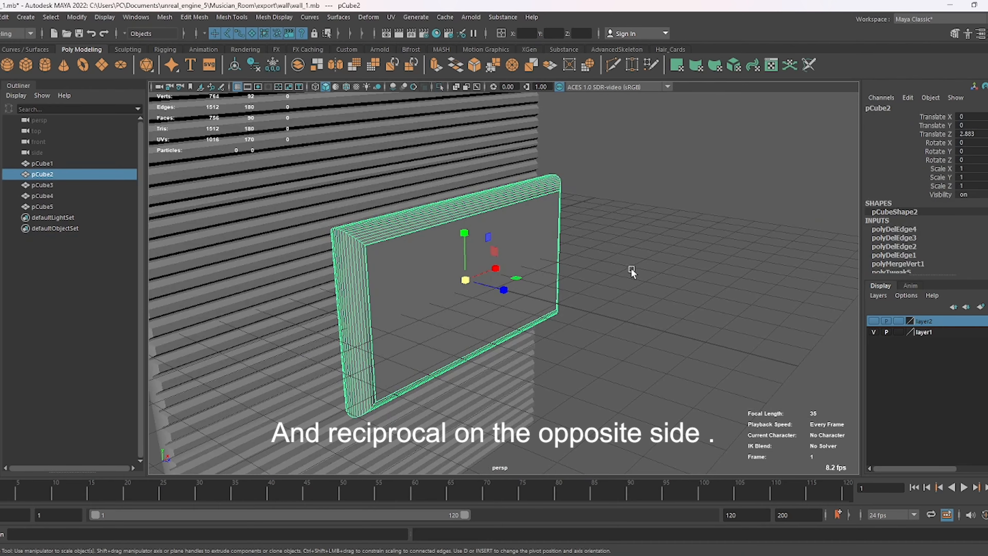
left_click_drag(485, 290, 465, 305)
key("w")
Select the stacked slatted wall sections and widen them to an X scale of 1.222.
left_click(539, 226)
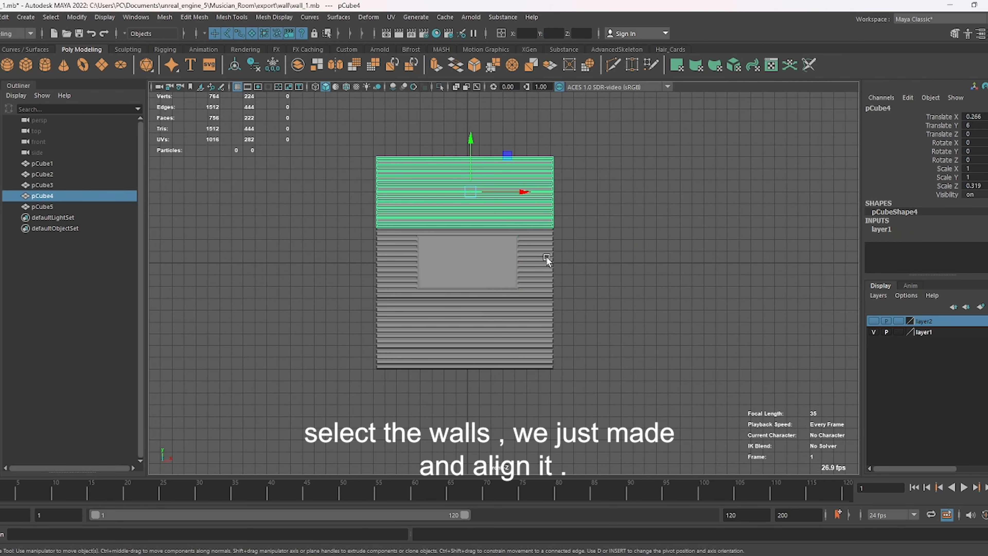
left_click_drag(529, 333, 529, 333)
key("r")
left_click_drag(524, 193, 531, 197)
left_click(468, 144)
scroll(435, 326, "up", 3)
Select all three wall sections, shift them slightly along X to line up with the window, and save the scene.
left_click_drag(616, 210, 557, 251)
key("e")
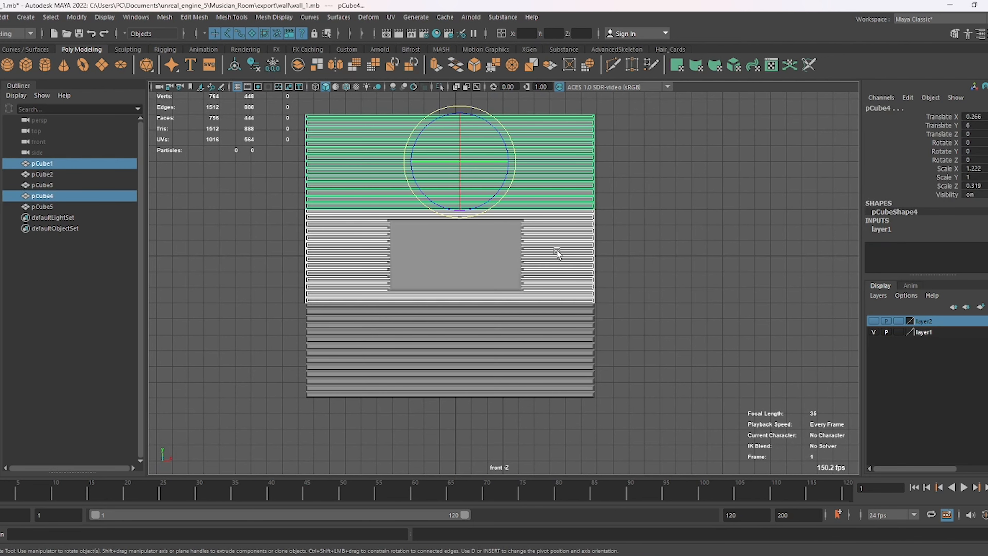
left_click_drag(533, 377, 533, 377)
key("w")
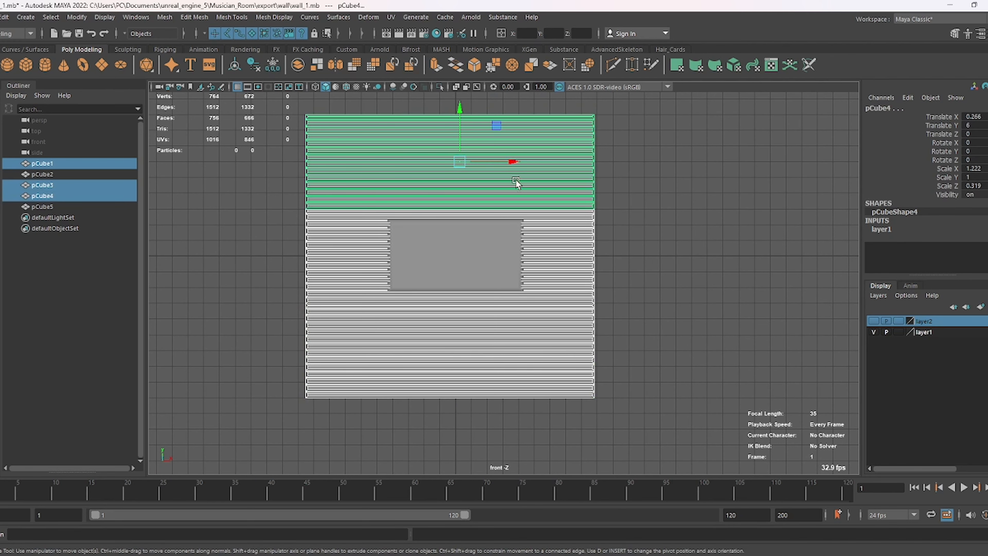
left_click_drag(512, 159, 521, 158)
left_click(618, 175)
key("ctrl+s")
Widen the window to an X scale of 1.367 and shift it along X to 1.855.
scroll(617, 179, "up", 2)
middle_click_drag(405, 246, 375, 304, "alt")
left_click(375, 304)
scroll(523, 286, "up", 1)
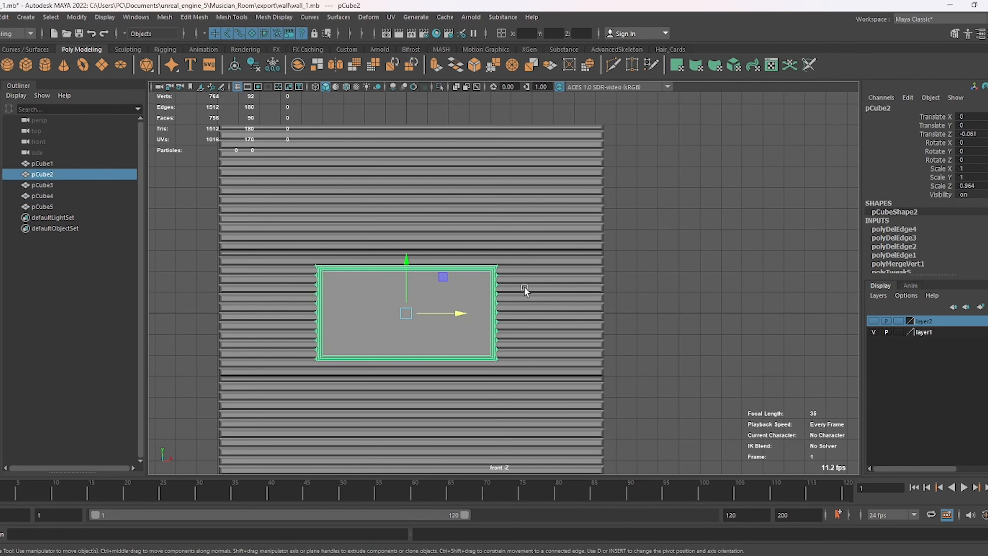
key("space")
key("space")
left_click_drag(637, 280, 619, 278, "alt")
key("space")
key("space")
key("r")
left_click_drag(455, 312, 501, 313)
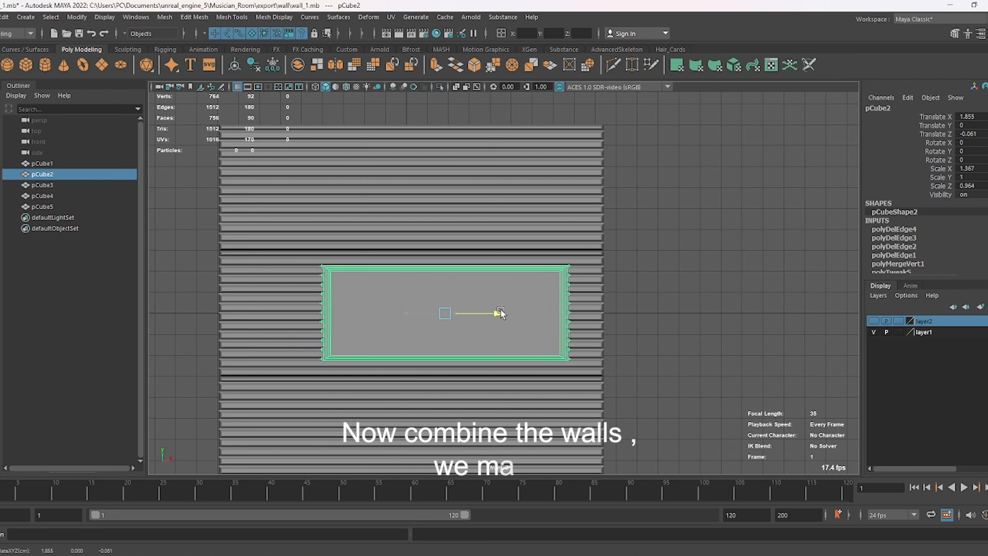
Set the window's height to a Y scale of 1.216 and place it at X 2.416, Y 1.535.
mouse_move(441, 269)
left_mouse_down()
mouse_move(440, 244)
mouse_move(441, 257)
left_mouse_up()
key("w")
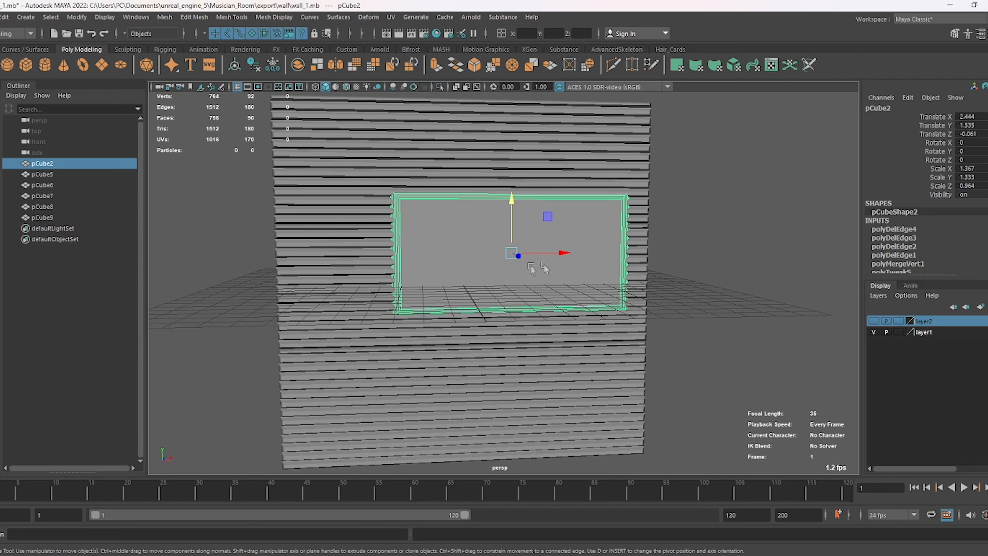
left_click_drag(563, 253, 560, 253)
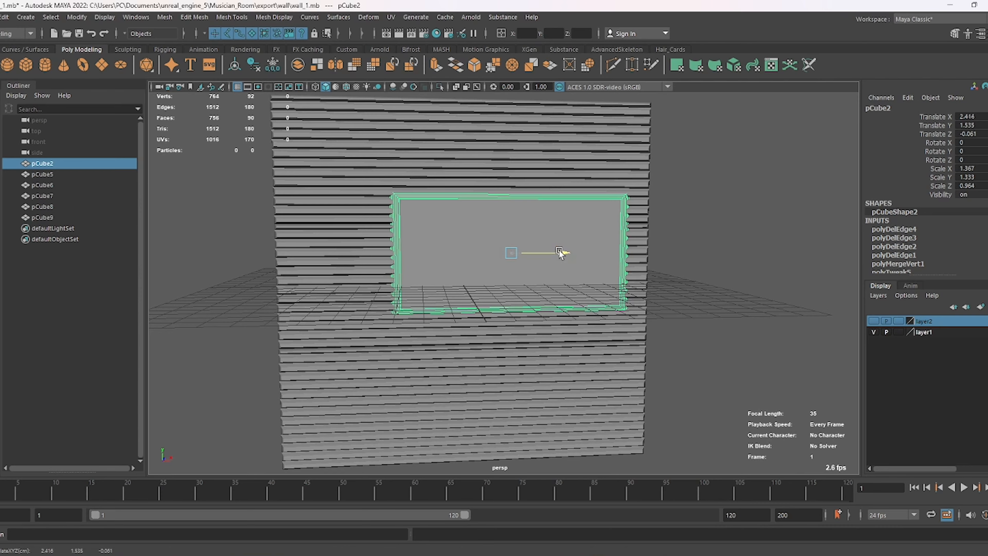
left_click_drag(673, 213, 541, 232, "alt")
key("r")
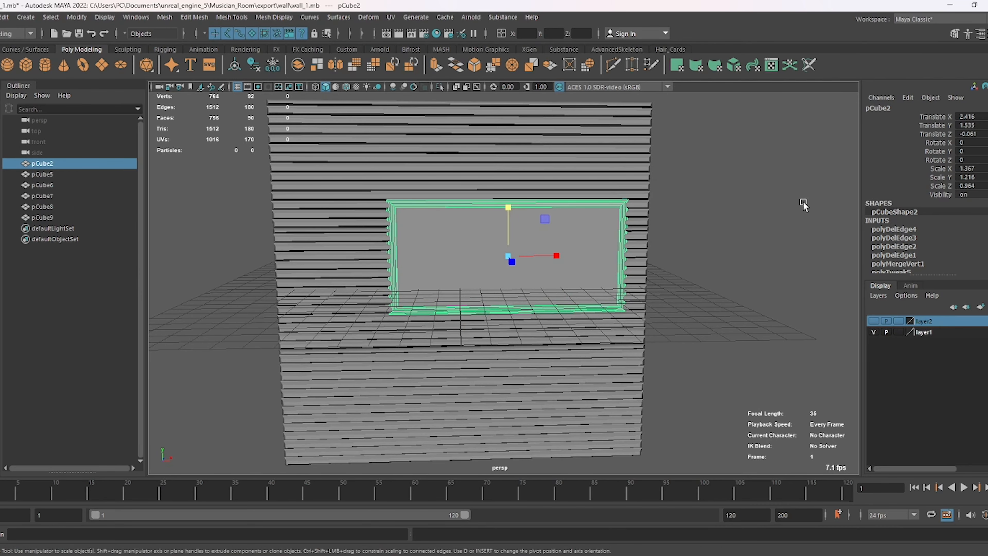
left_click(756, 227)
Cut the window opening by subtracting the window from the combined wall with a Boolean Difference.
left_click_drag(508, 212, 609, 389, "alt")
left_click(587, 346)
left_click(552, 284, "shift")
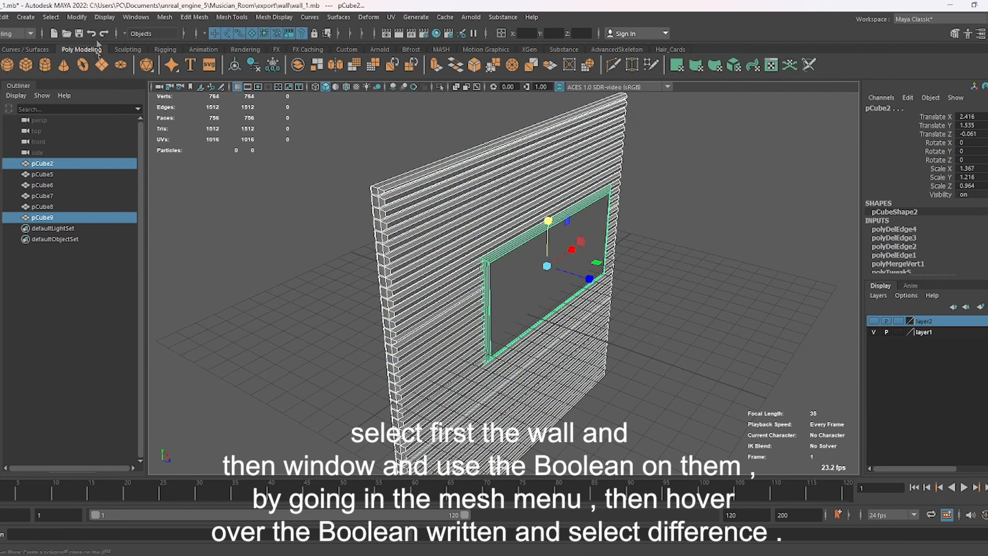
left_click(161, 19)
mouse_move(203, 67)
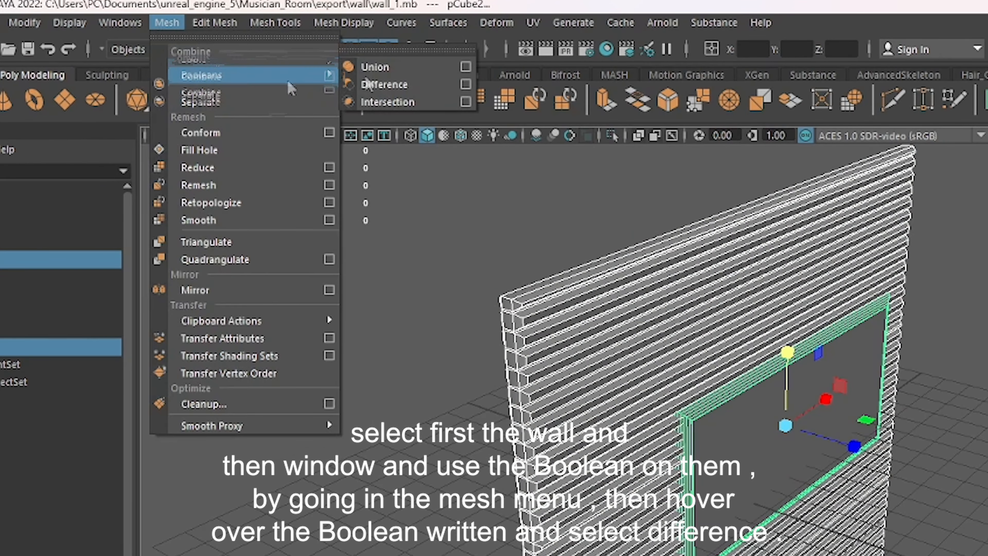
left_click(411, 83)
left_click_drag(751, 307, 687, 218, "alt")
right_click_drag(697, 188, 817, 165)
left_click(809, 168)
left_click_drag(801, 171, 713, 194, "alt")
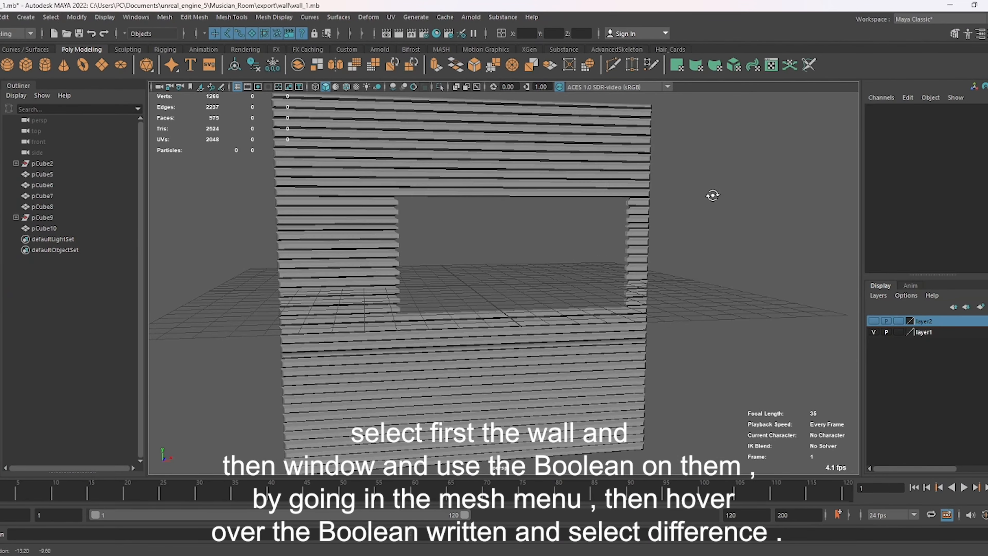
Turn the visibility of layer1 back on and save the scene with the cut wall.
left_click(626, 183)
left_click_drag(638, 187, 709, 240, "alt")
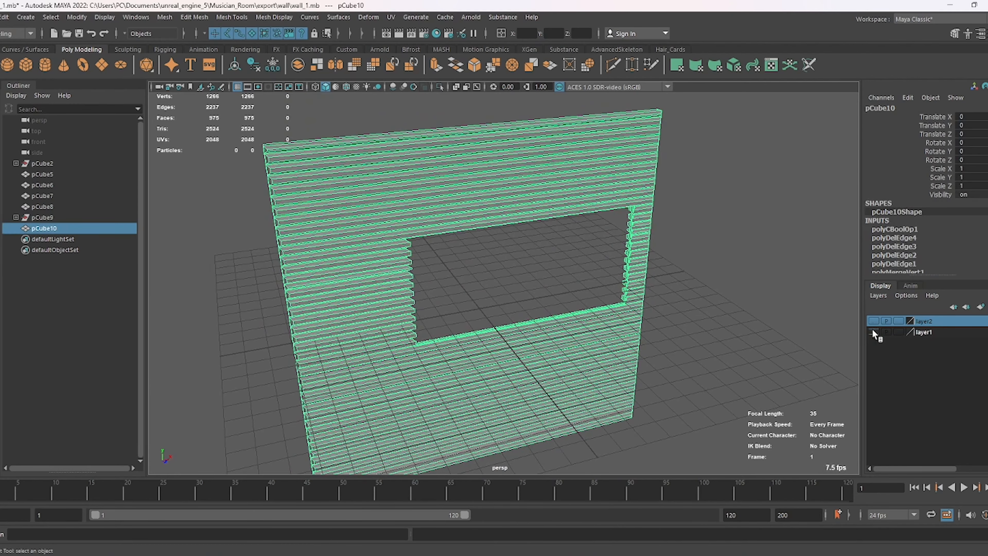
left_click(874, 332)
left_click(730, 302)
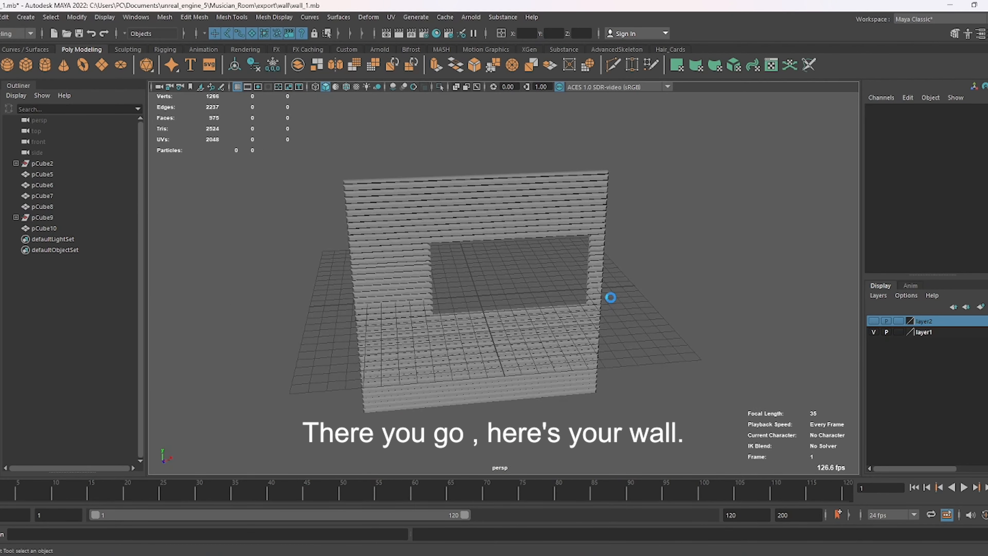
key("ctrl+s")
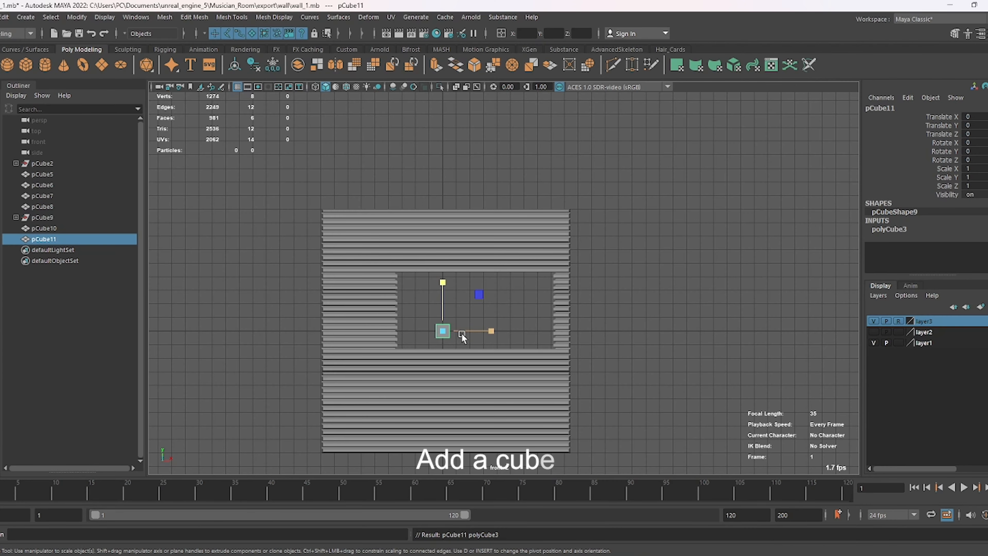
Stretch the new cube to an X scale of 25.36 and move it to X -3.19.
left_click_drag(462, 333, 644, 333)
mouse_move(469, 334)
left_mouse_down()
mouse_move(505, 331)
mouse_move(452, 335)
left_mouse_up()
key("w")
key("r")
key("w")
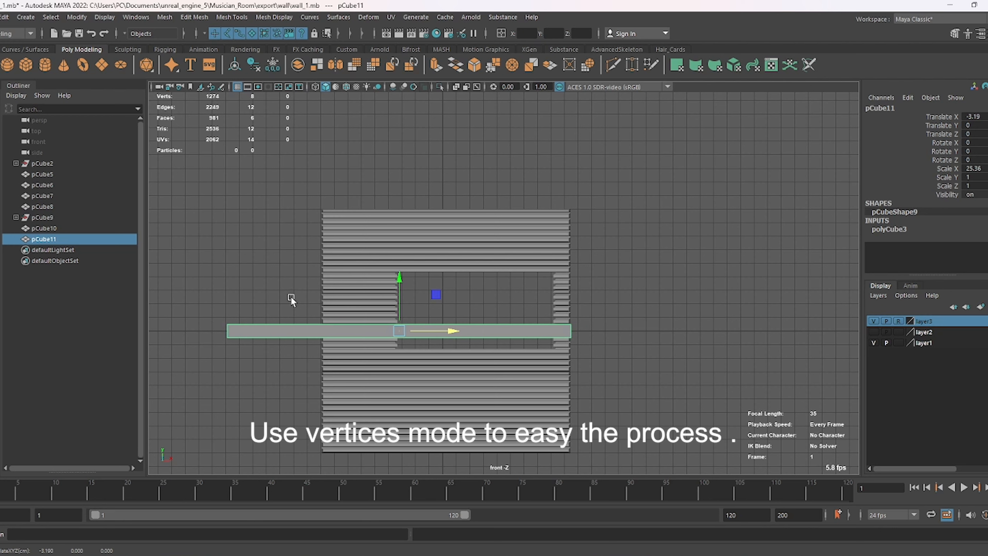
Move the vertices at the stretched cube's left end outward to lengthen it slightly.
right_click_drag(291, 297, 242, 261)
mouse_move(218, 317)
left_mouse_down()
mouse_move(230, 345)
mouse_move(188, 327)
mouse_move(207, 327)
left_mouse_up()
key("F8")
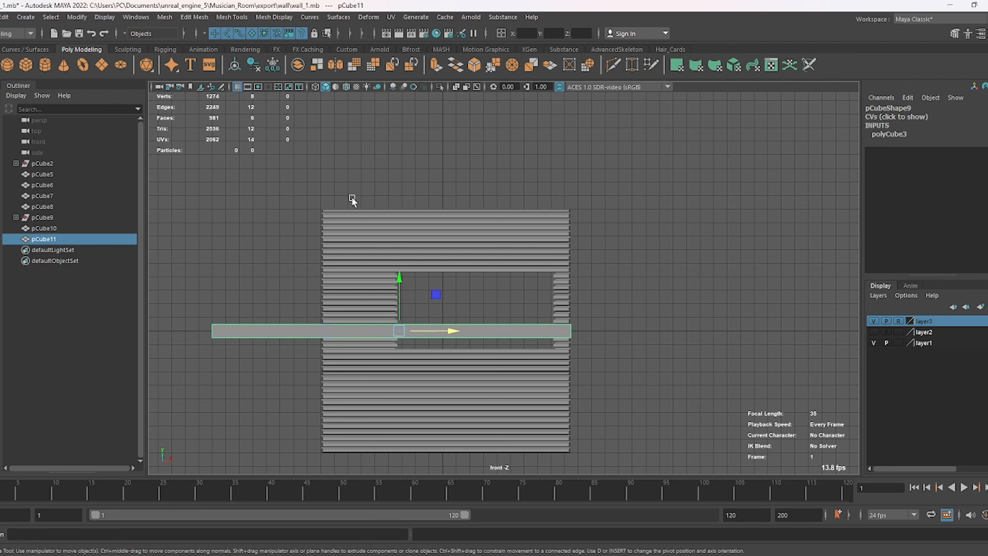
Move the cube's upper vertices to the wall's top edge and its lower vertices to the wall's bottom edge.
left_click_drag(267, 273, 308, 409)
right_click_drag(580, 213, 534, 177)
left_click_drag(193, 290, 432, 321)
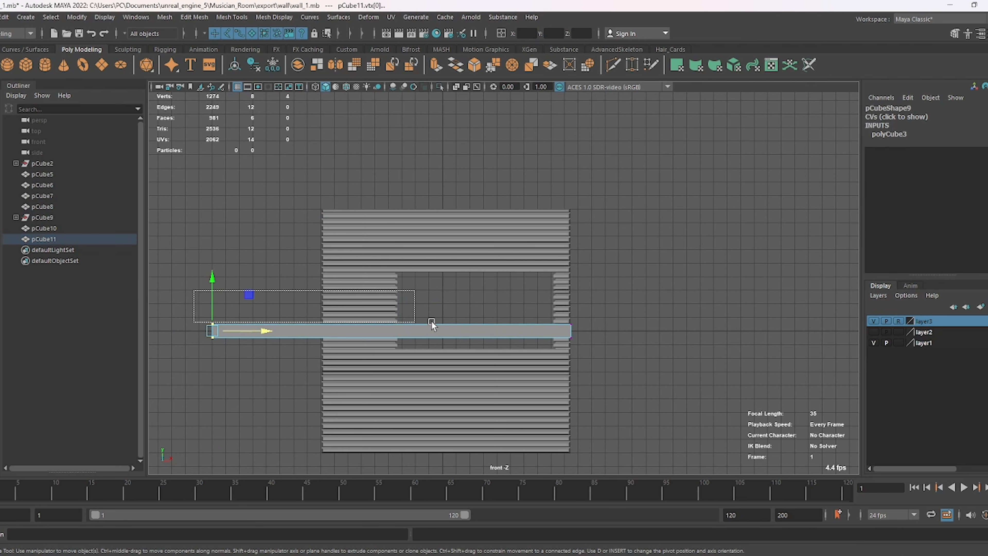
left_click_drag(391, 297, 393, 216)
left_click_drag(150, 310, 687, 370)
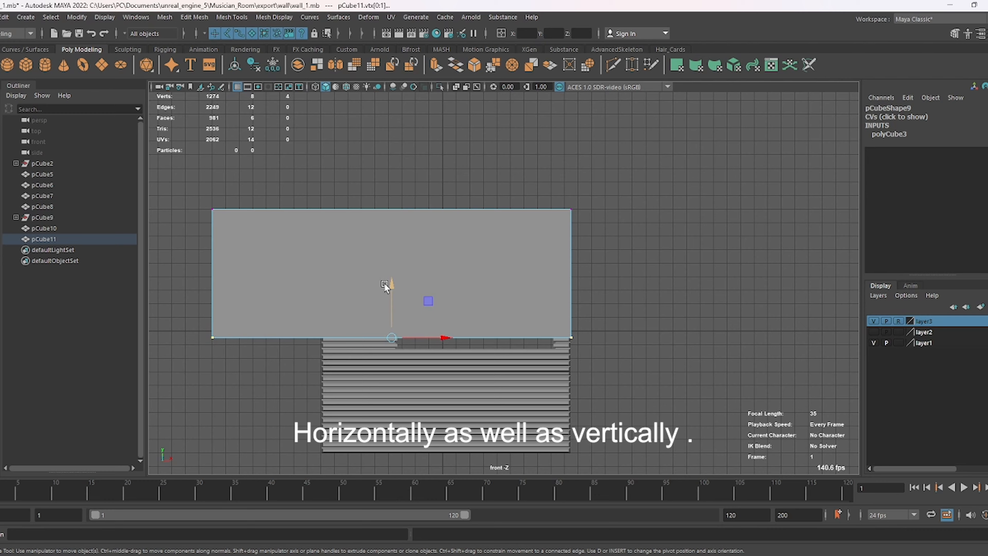
left_click_drag(385, 286, 397, 451)
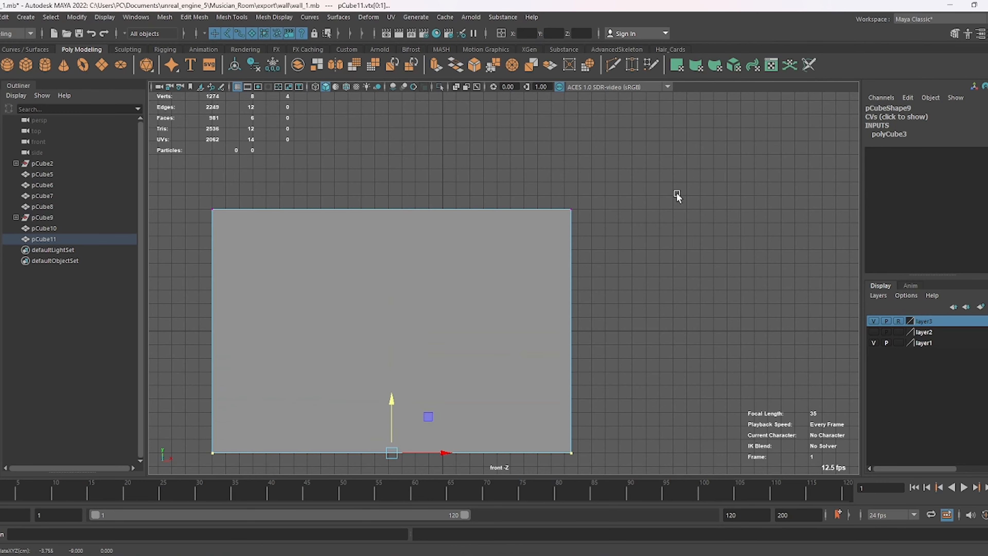
Hide layer3 and thin the large panel to a Z scale of 0.195.
key("space")
key("space")
right_click_drag(685, 195, 727, 167)
left_click(875, 321)
left_click_drag(589, 242, 528, 267, "alt")
key("r")
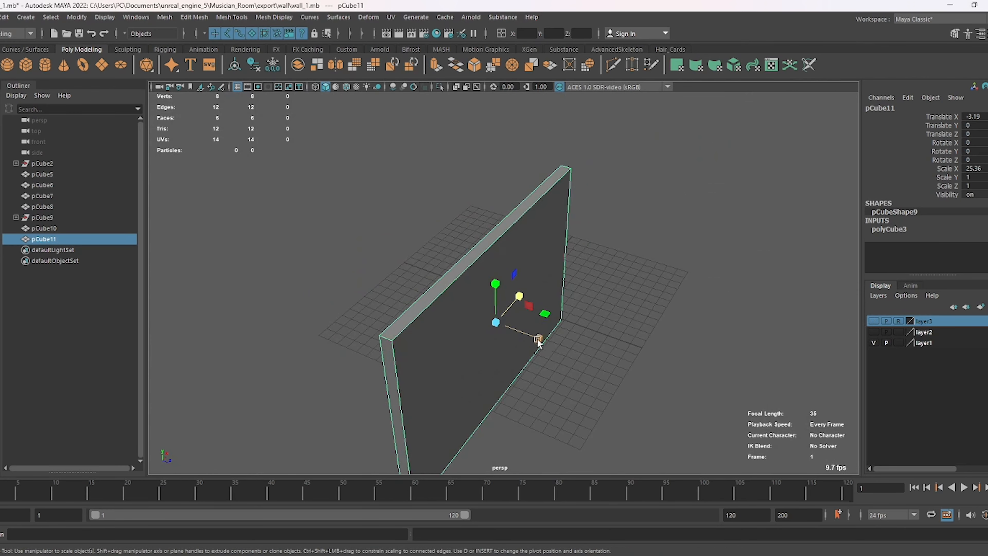
left_click_drag(537, 343, 505, 335)
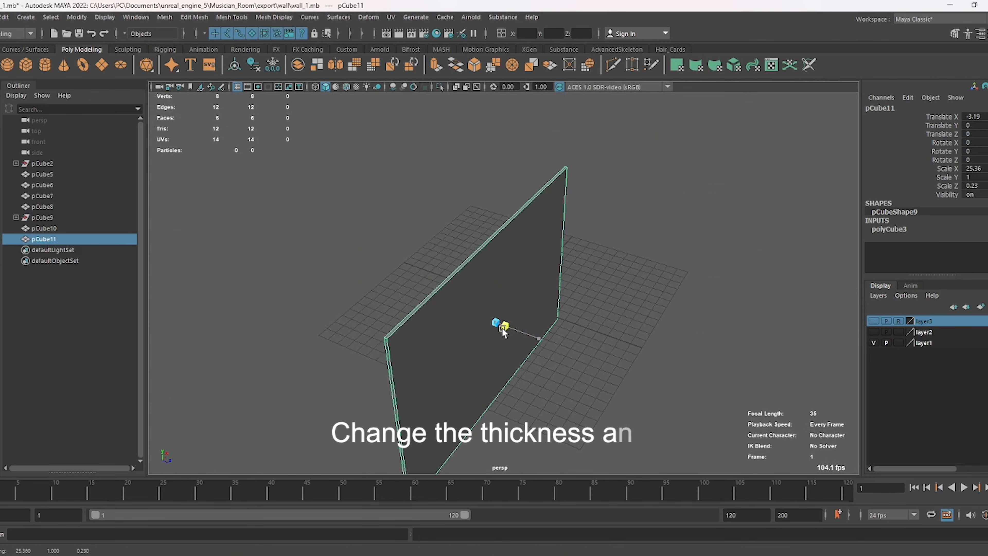
Add the thinned panel to layer1 and set that layer to reference display.
right_click(927, 344)
left_click(942, 371)
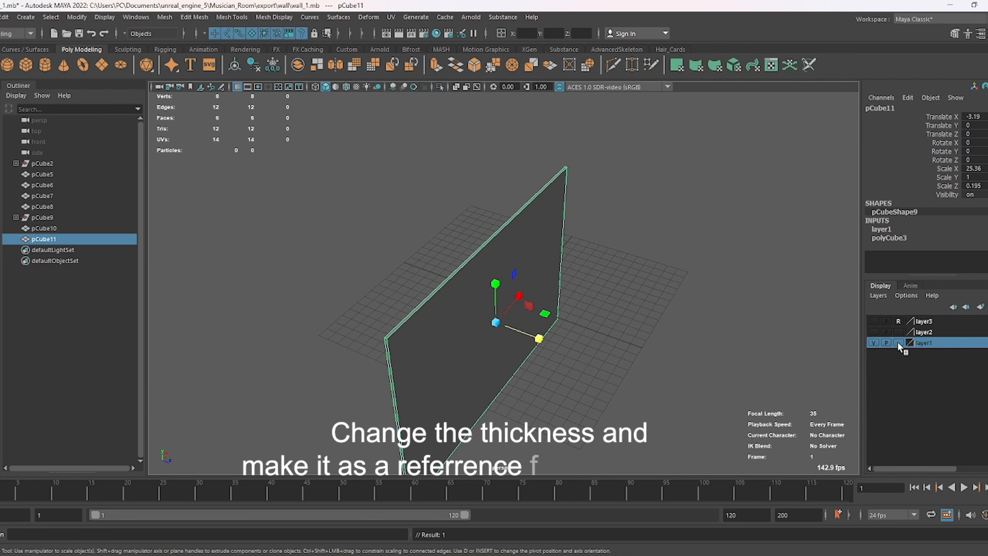
left_click(898, 342)
left_click(898, 342)
left_click(682, 290)
Add a new polygon cube at the origin in the front view, using the reference panel as the backdrop.
left_click_drag(682, 290, 200, 456)
scroll(574, 378, "down", 3)
left_click_drag(592, 383, 472, 333, "alt")
scroll(472, 334, "up", 3)
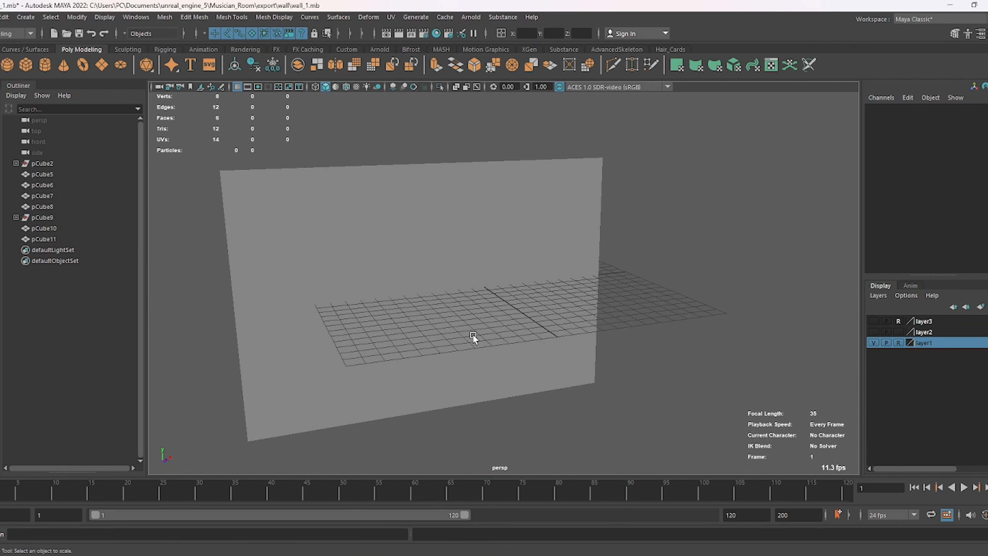
key("space")
key("space")
scroll(450, 311, "down", 1)
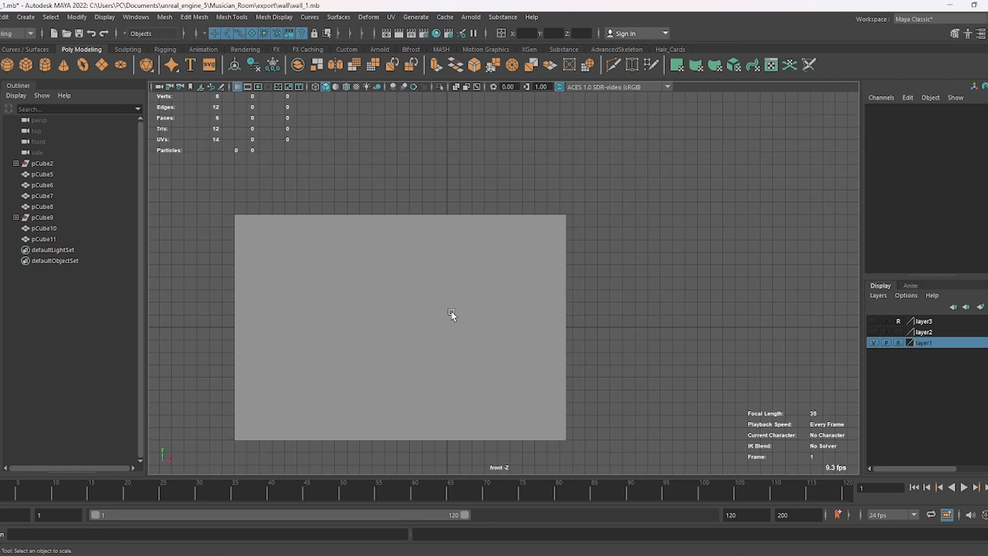
left_click(28, 67)
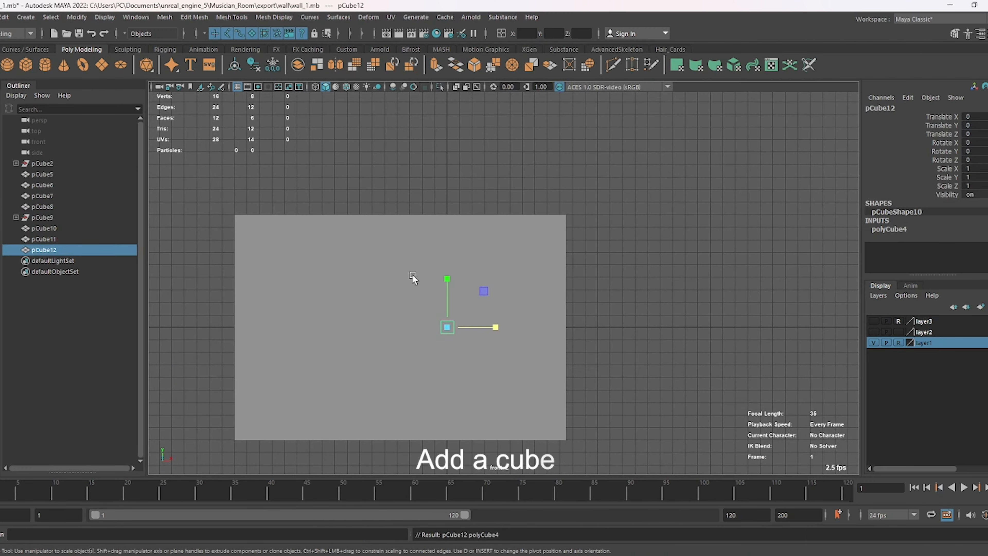
Isolate the new cube in both the front and perspective views and keep it selected.
key("ctrl+1")
left_click(562, 252)
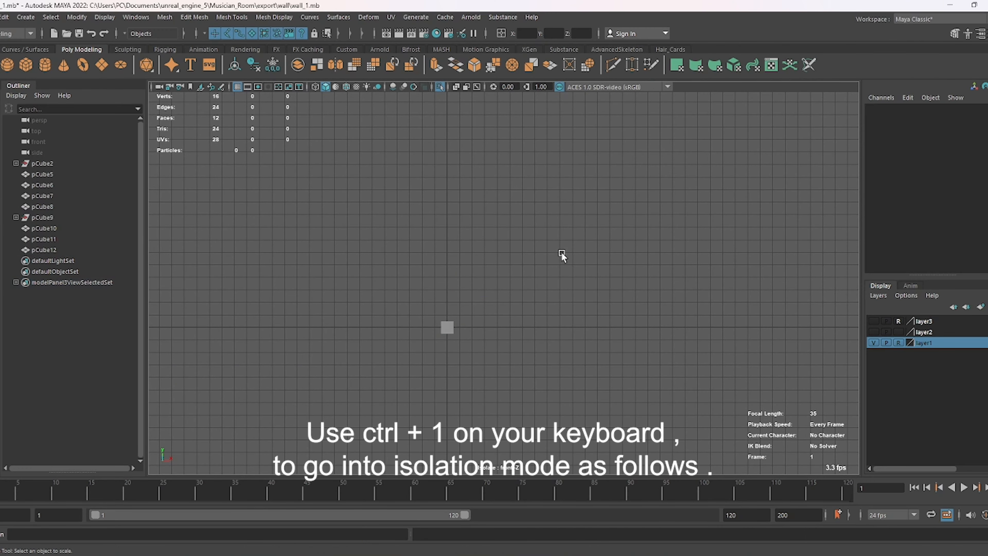
key("ctrl+z")
key("space")
key("space")
key("ctrl+1")
scroll(565, 243, "up", 5)
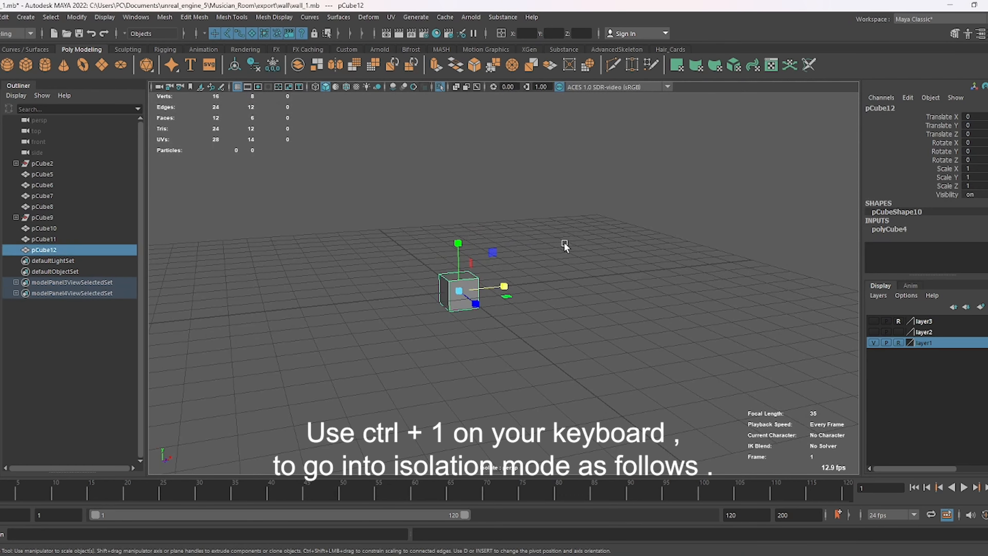
Set the new cube's depth to 0.1 and its height and width to 2.
left_click(895, 229)
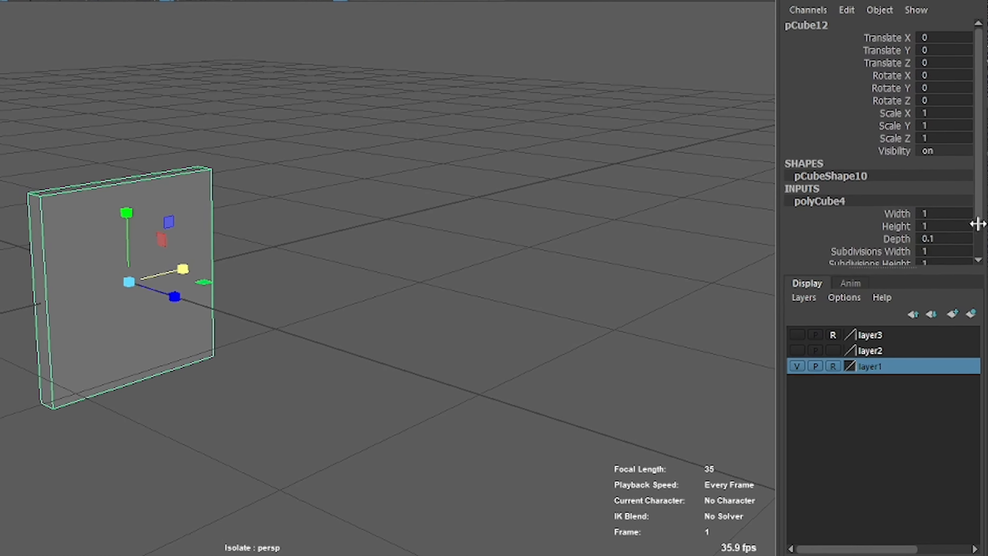
left_click(965, 217)
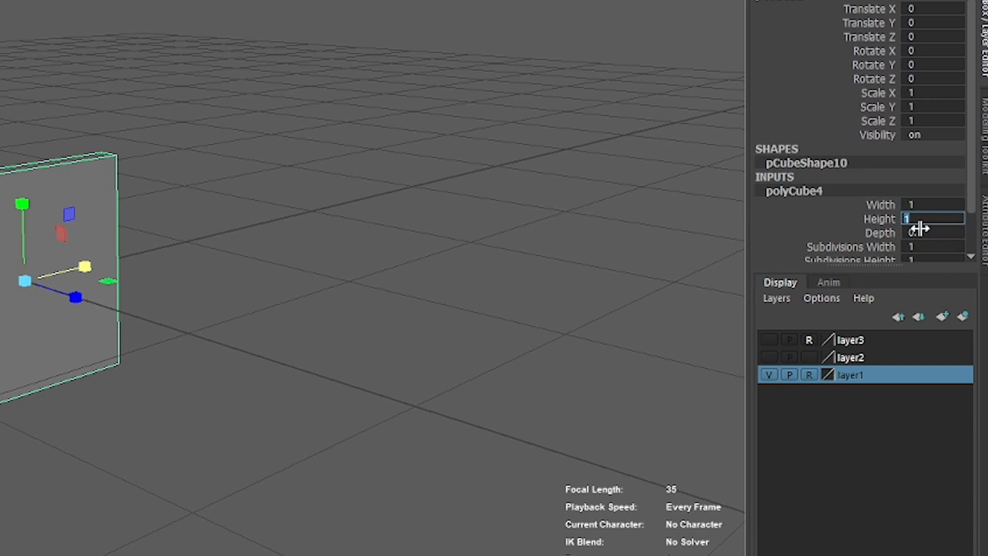
type("2")
key("Return")
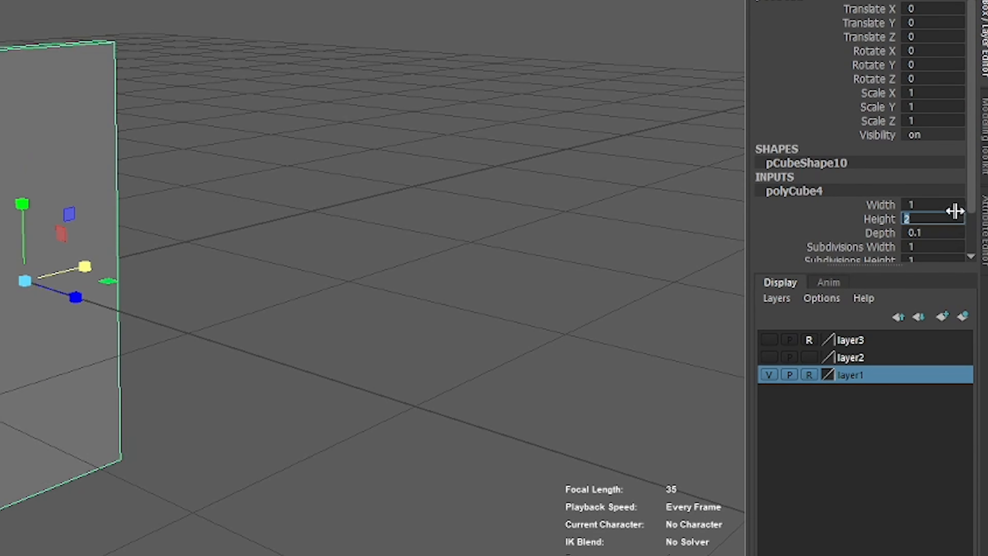
left_click(955, 206)
type("2")
key("Return")
left_click(320, 331)
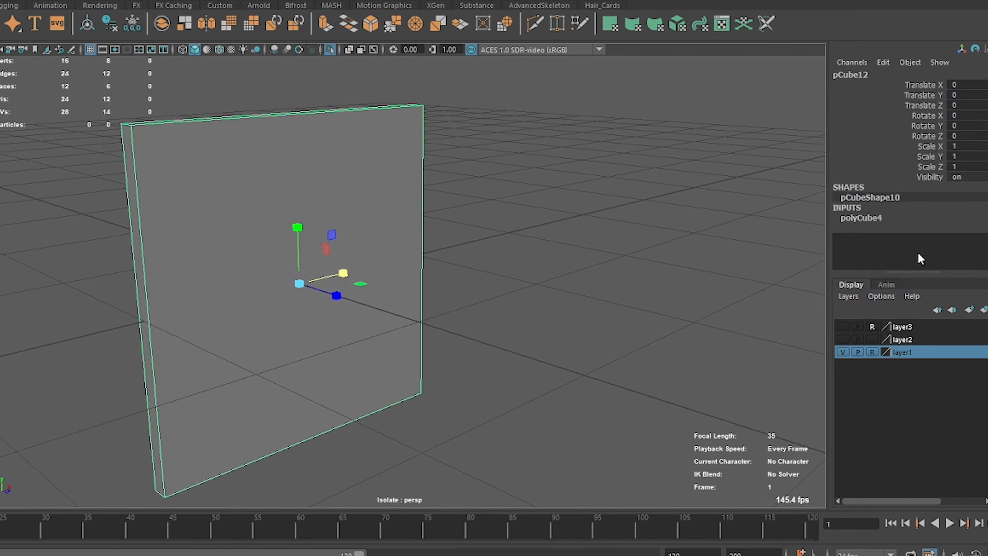
Set the square panel's depth to 0.06.
left_click(861, 218)
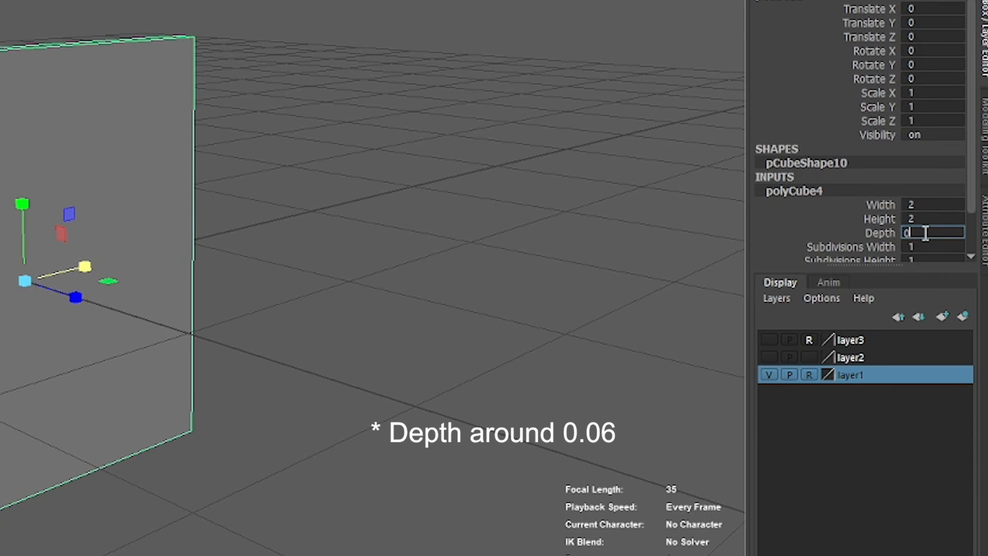
type("0.06")
key("Return")
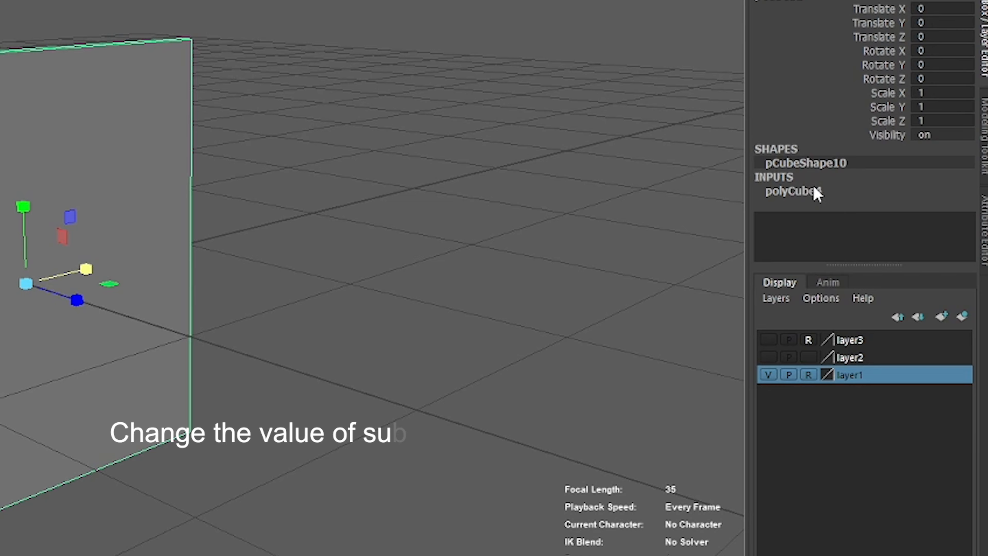
Set the square panel's width and height subdivisions to 15 and its depth subdivisions to 1.
left_click(901, 226)
scroll(897, 261, "down", 2)
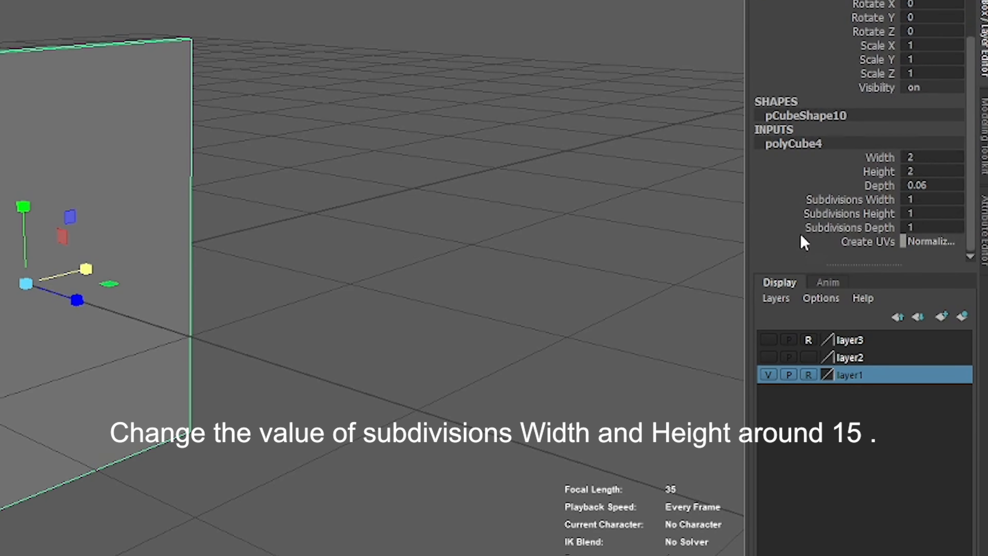
mouse_move(935, 207)
middle_mouse_down()
mouse_move(969, 206)
mouse_move(927, 199)
middle_mouse_up()
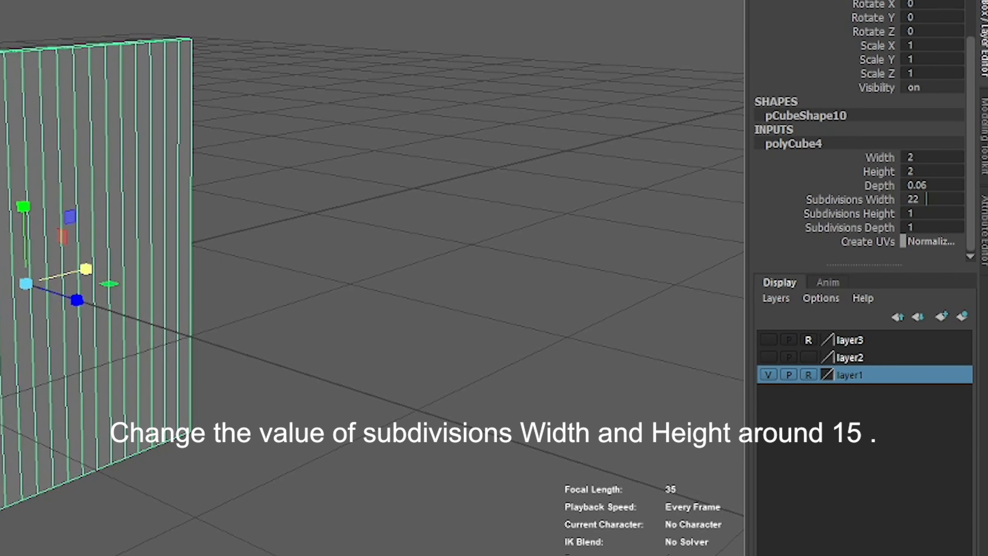
type("15")
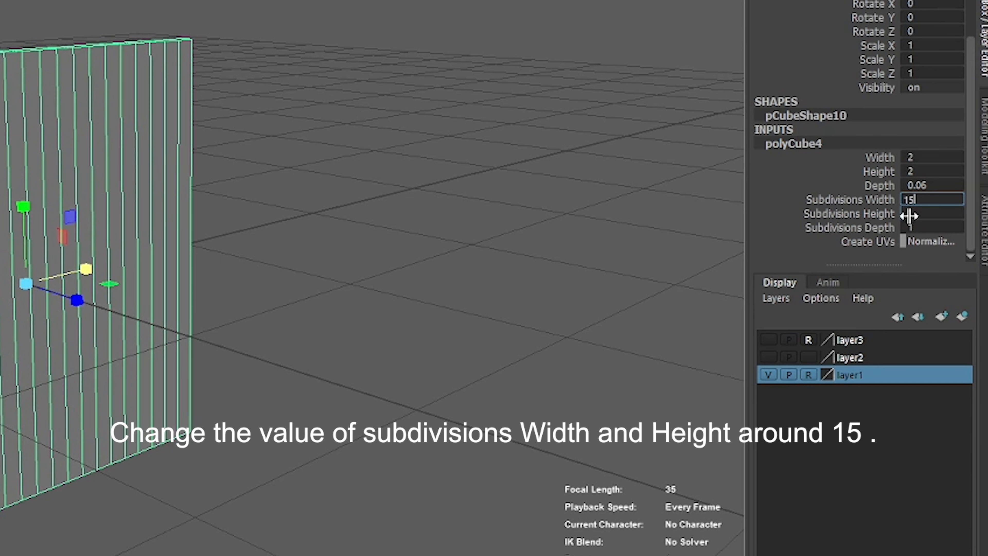
key("Return")
left_click(939, 213)
type("15")
key("Return")
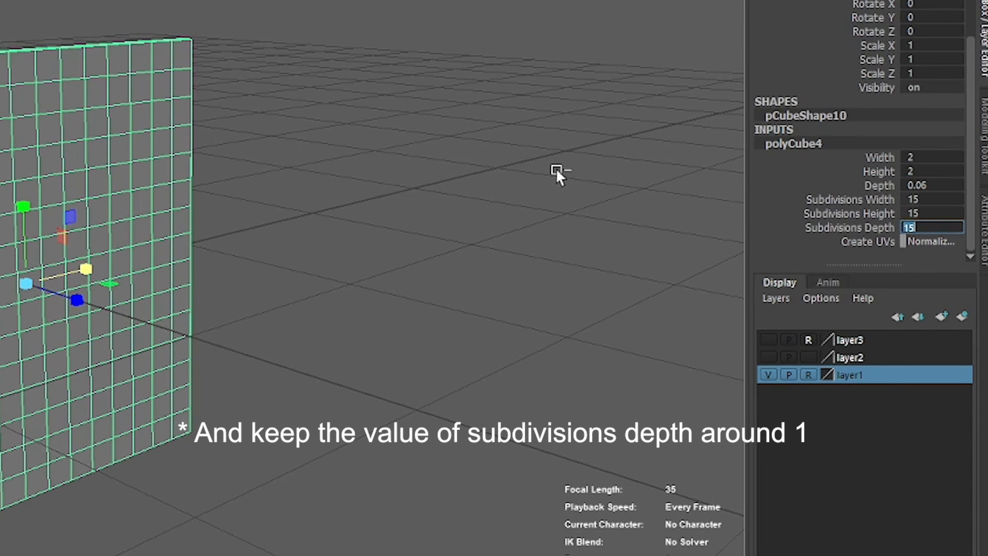
type("1")
key("Return")
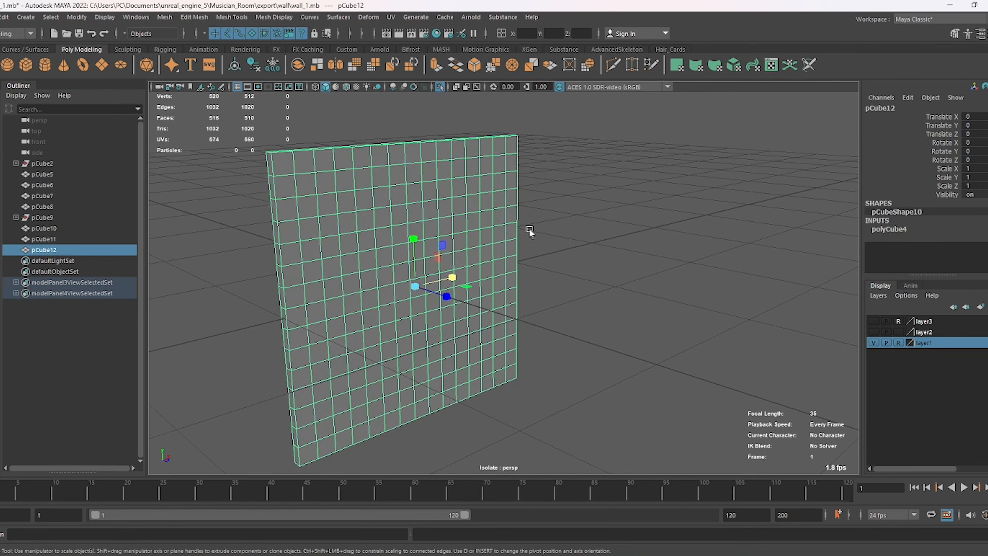
Select every face of the square grid on the panel's front side.
right_click_drag(607, 195, 547, 212)
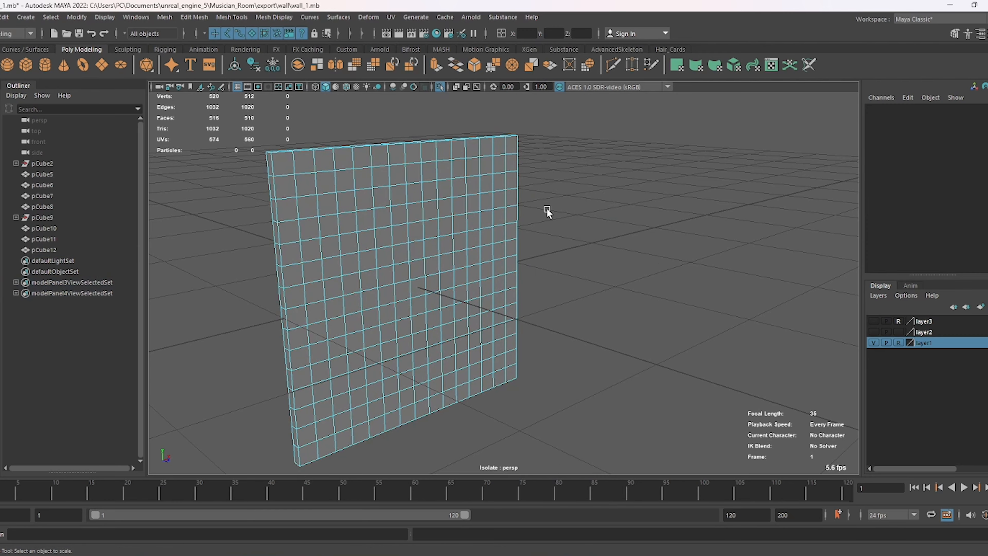
key("space")
key("space")
scroll(392, 317, "up", 3)
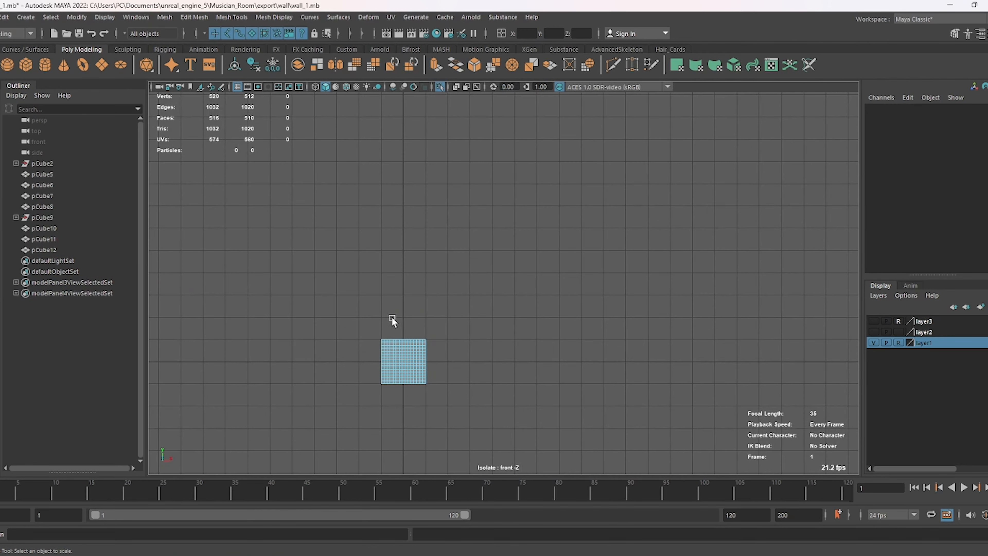
key("f")
scroll(452, 236, "down", 5)
scroll(483, 238, "up", 4)
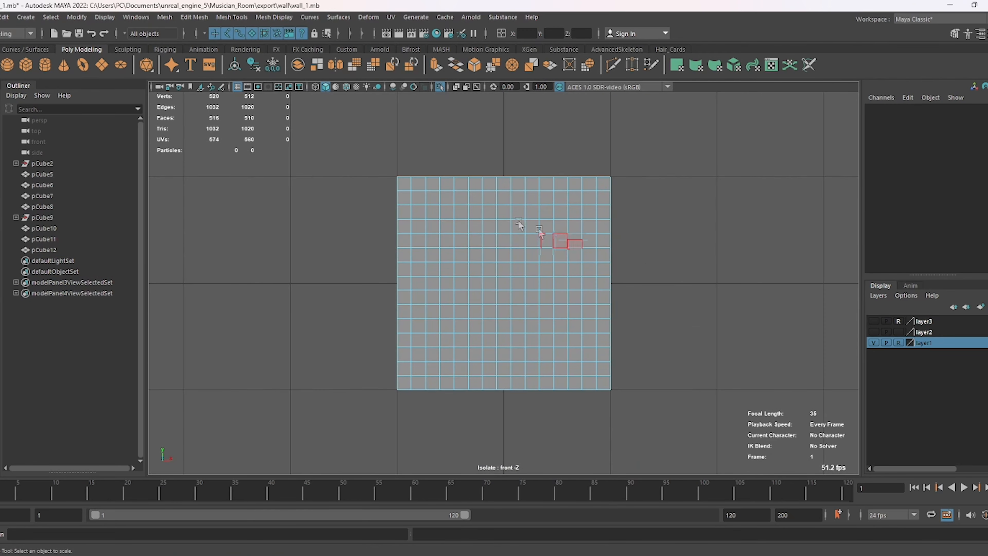
mouse_move(402, 181)
left_mouse_down()
mouse_move(607, 199)
mouse_move(408, 201)
mouse_move(600, 387)
left_mouse_up()
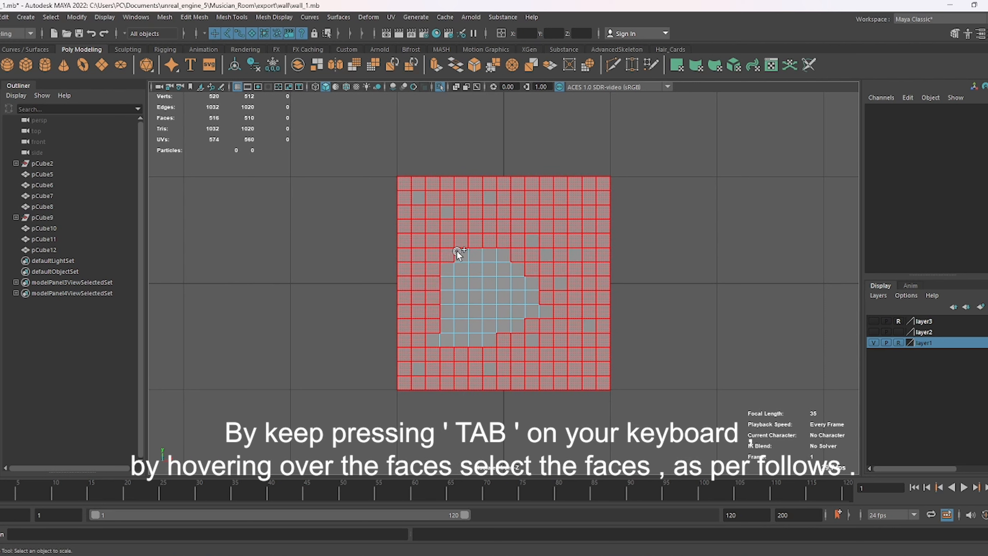
left_click_drag(450, 341, 516, 266)
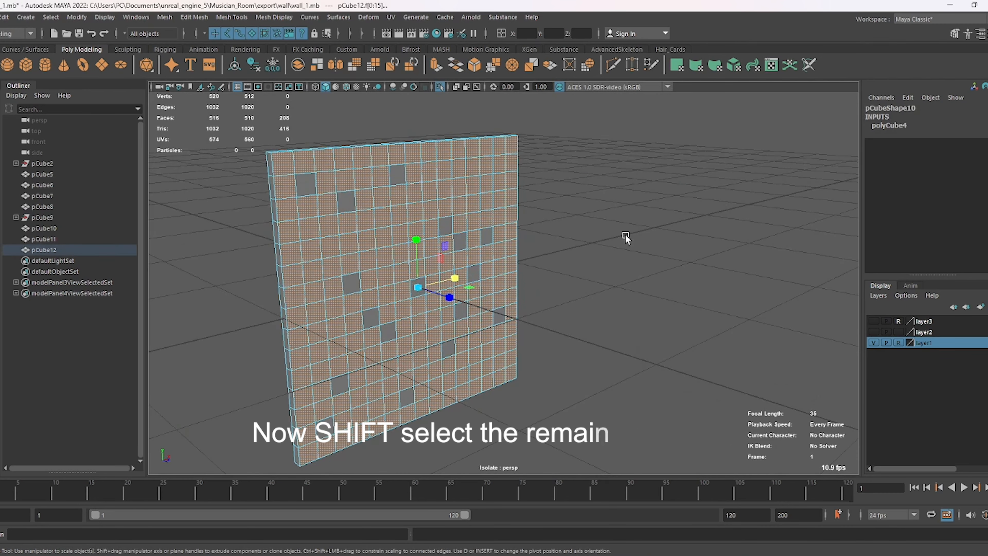
scroll(625, 234, "up", 5)
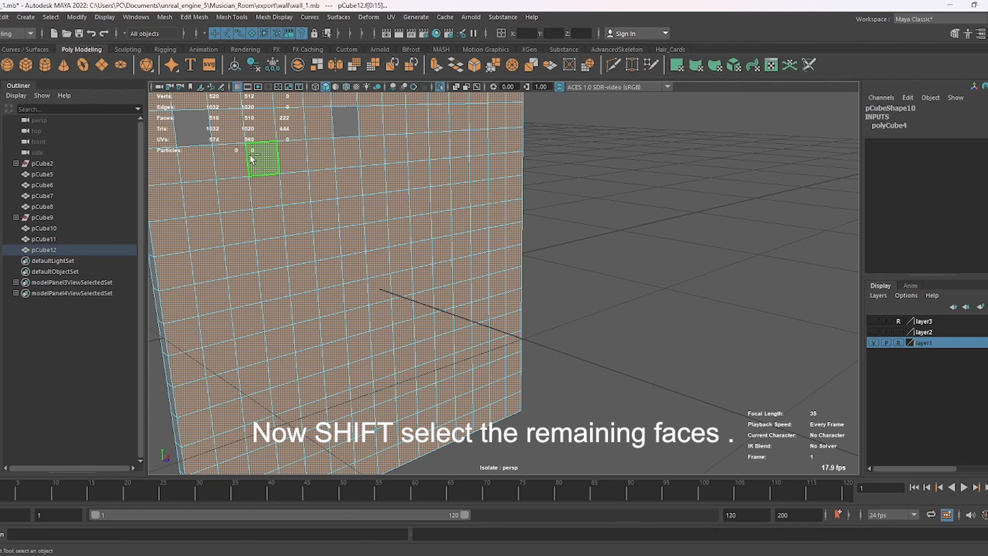
middle_click_drag(373, 165, 486, 219, "alt")
Extrude the front faces with Keep Faces Together off, an offset of 0.05 and a thickness of 0.1.
scroll(508, 180, "down", 5)
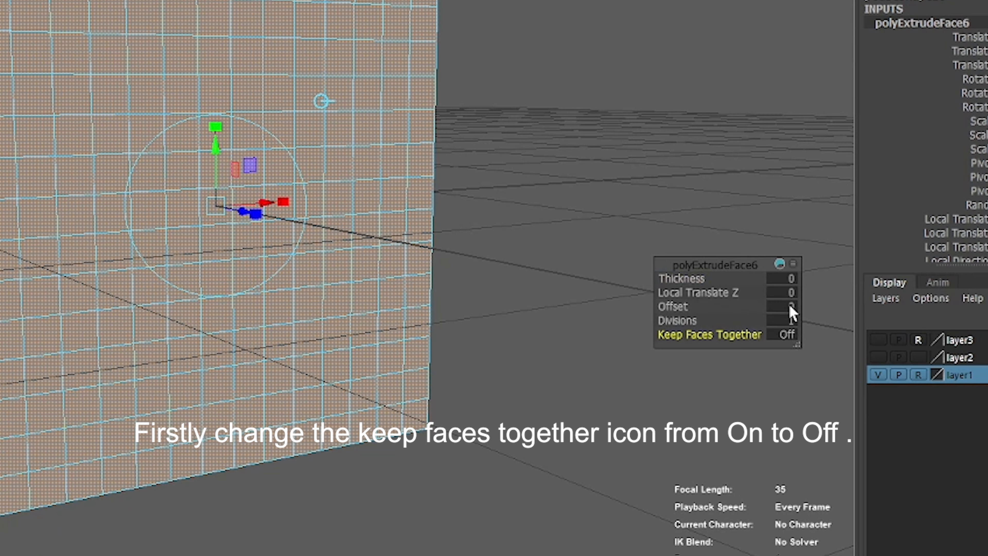
type(".05")
key("Return")
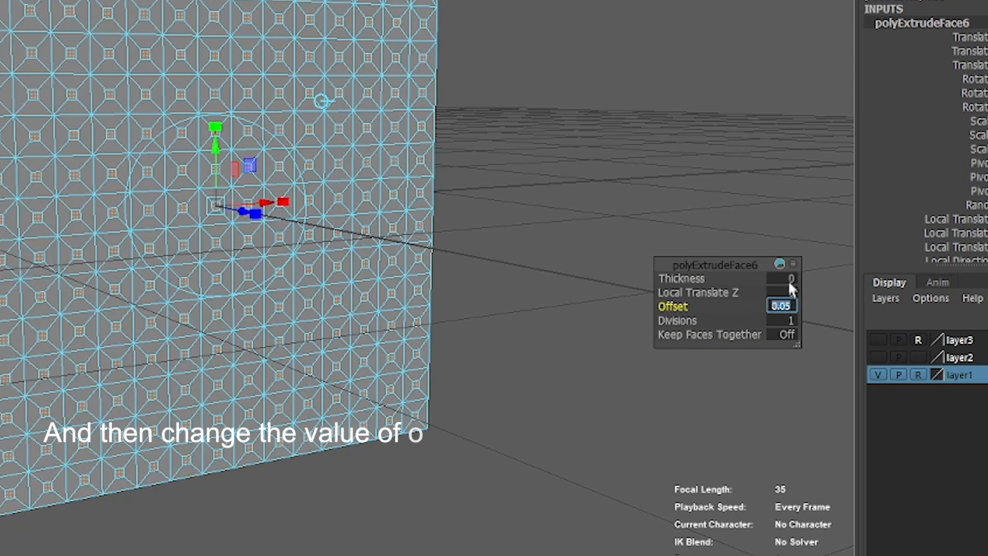
left_click(782, 278)
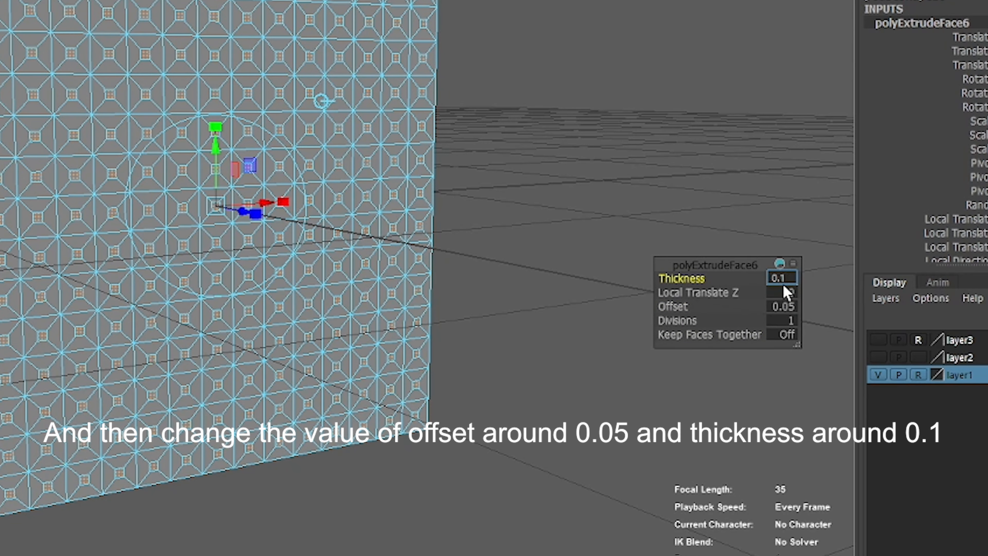
key("Return")
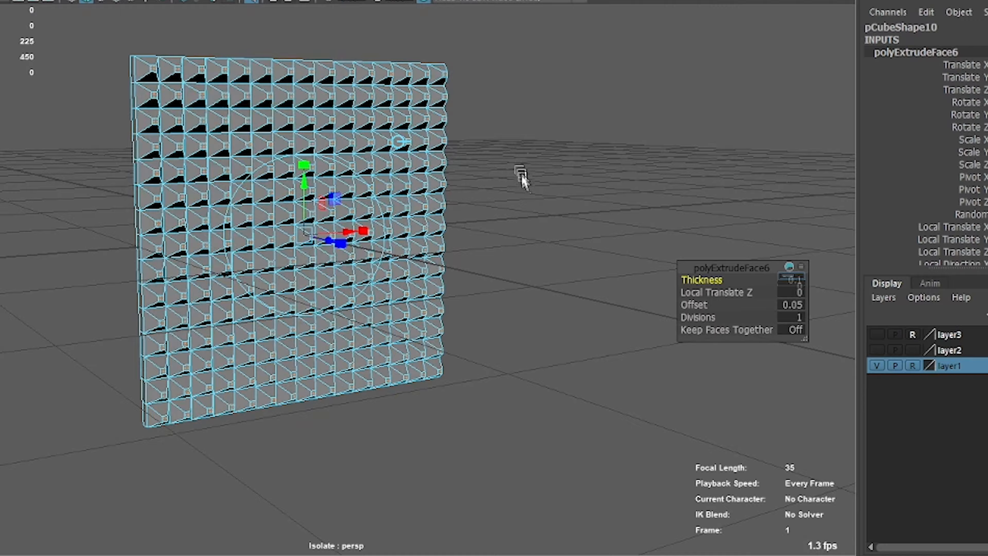
Return to object mode, select the foam panel for moving and end its isolation in the front view.
right_click(596, 126)
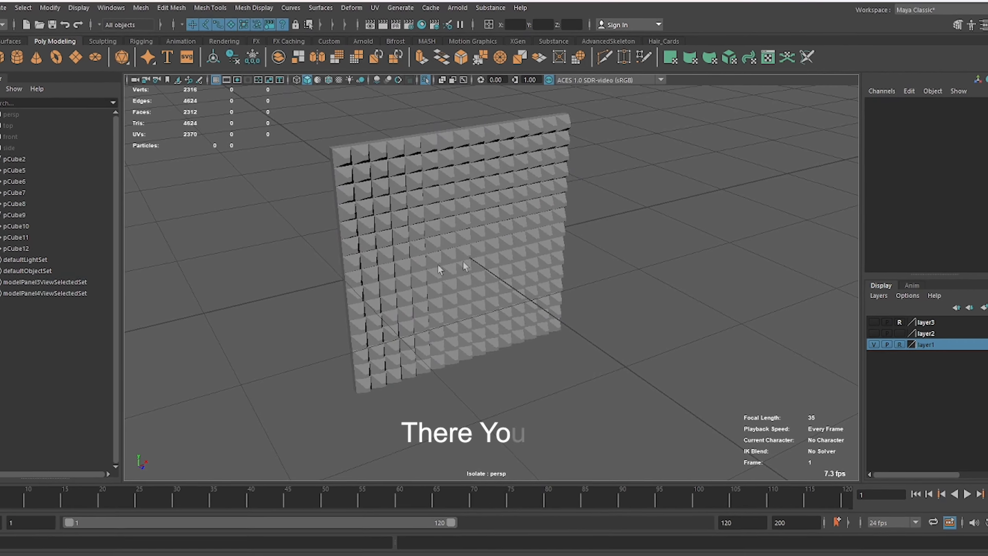
left_click(465, 266)
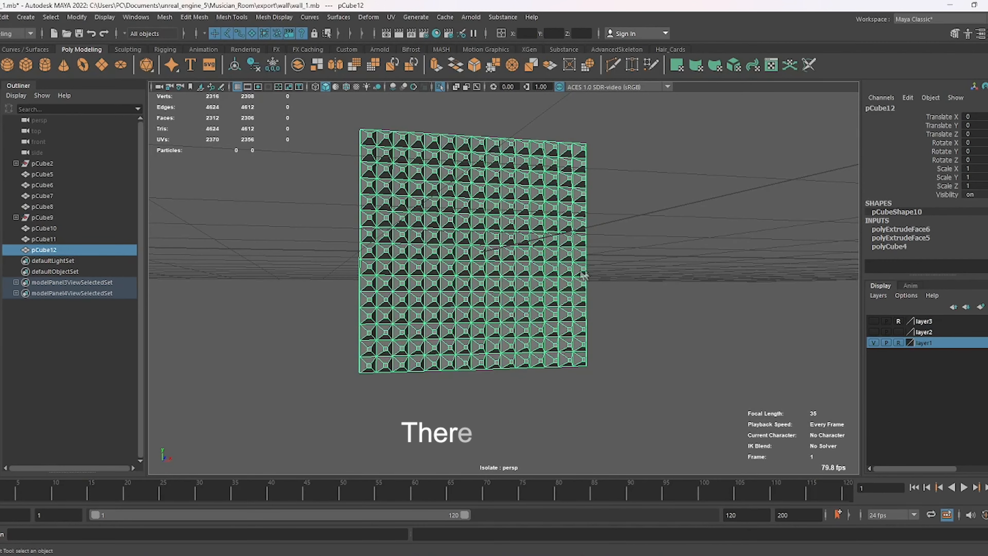
key("w")
key("space")
left_click_drag(455, 298, 459, 325)
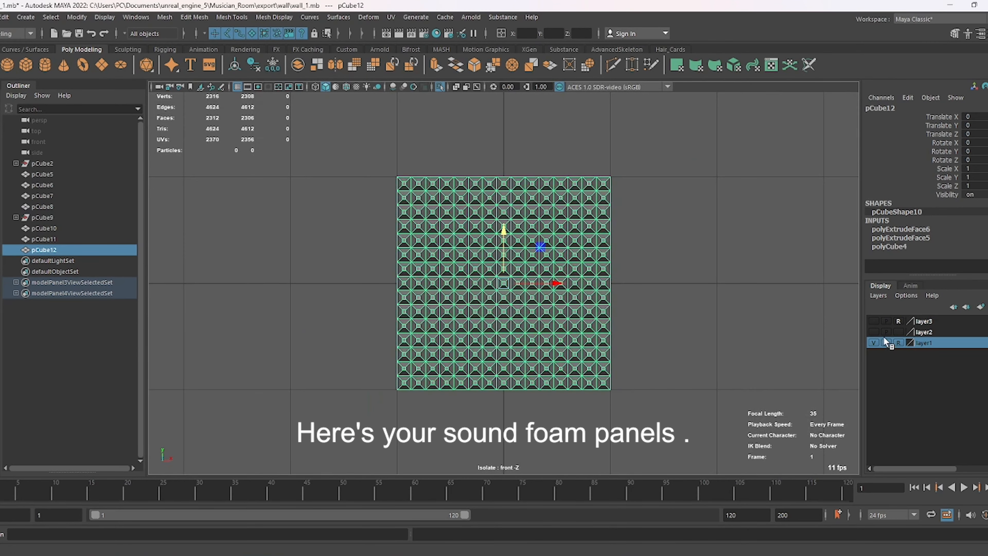
key("ctrl+1")
scroll(591, 314, "down", 8)
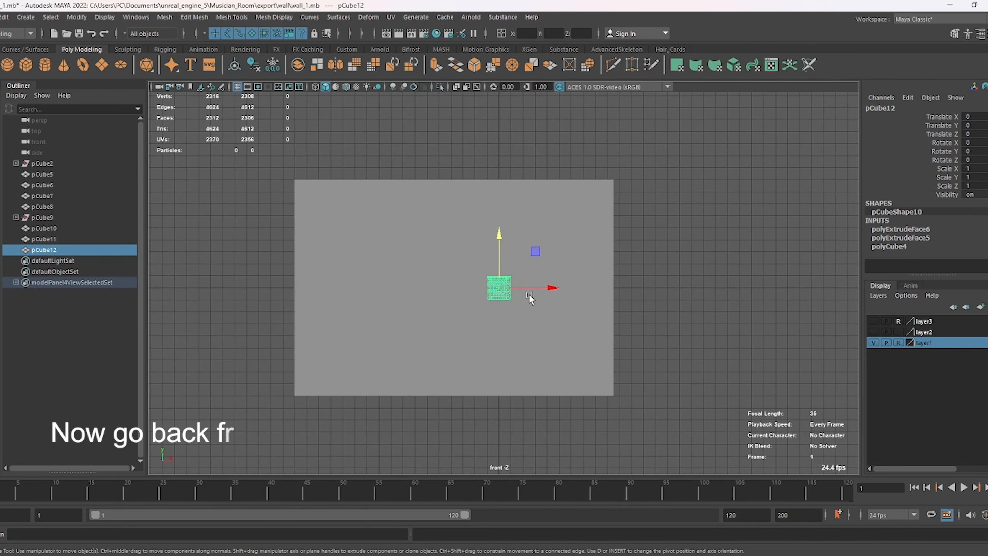
Move the foam panel with grid snapping into the wall's lower right corner, at Translate X 9 and Y -8.
left_click_drag(540, 292, 642, 288)
key("ctrl+z")
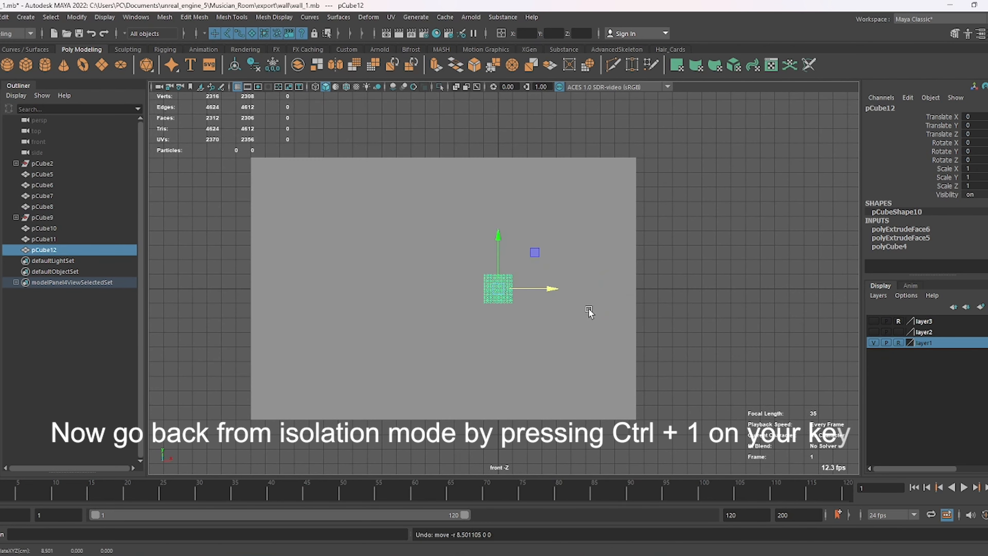
key("x")
left_click_drag(551, 289, 628, 292)
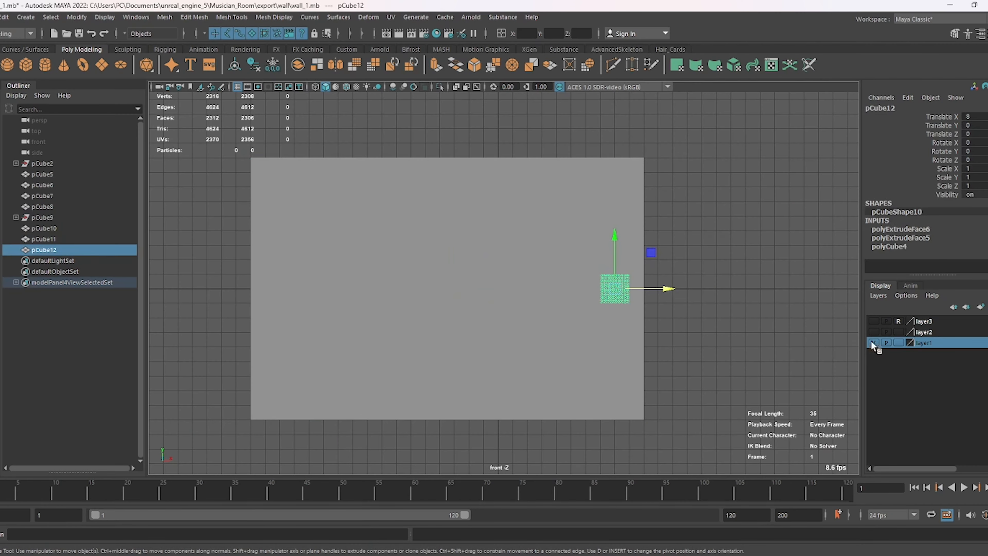
left_click(898, 343)
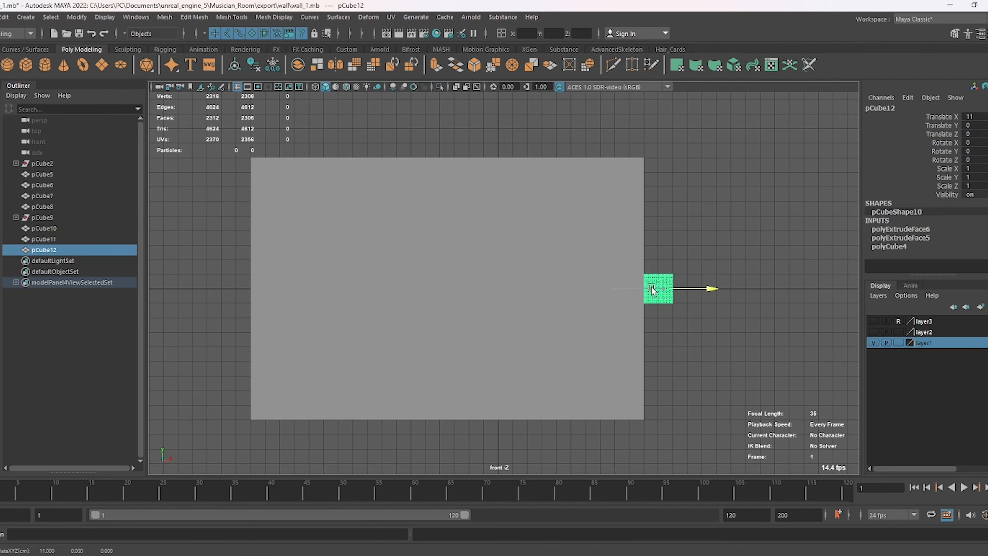
left_click(899, 341)
left_click_drag(637, 285, 629, 336)
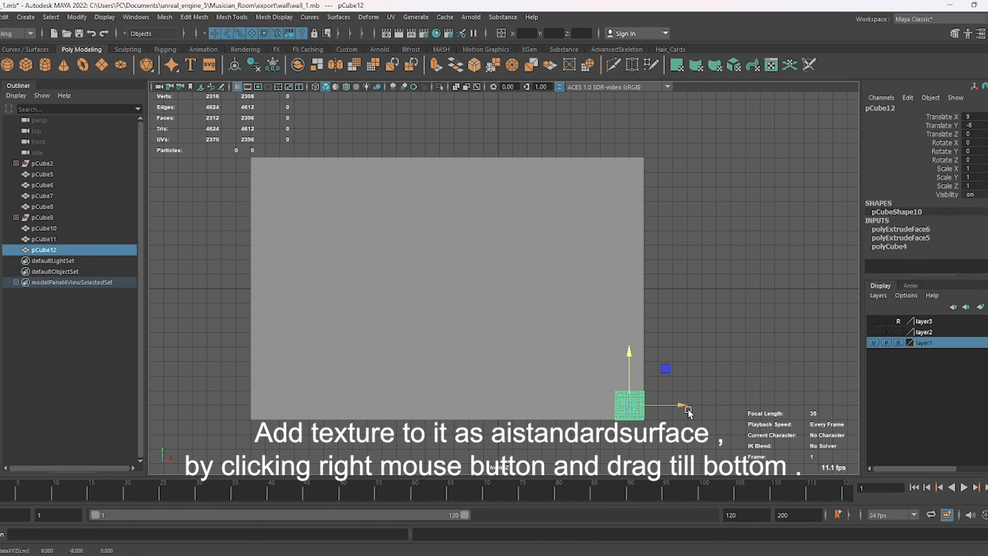
Duplicate the foam panel in place and end isolation in the perspective view.
key("ctrl+d")
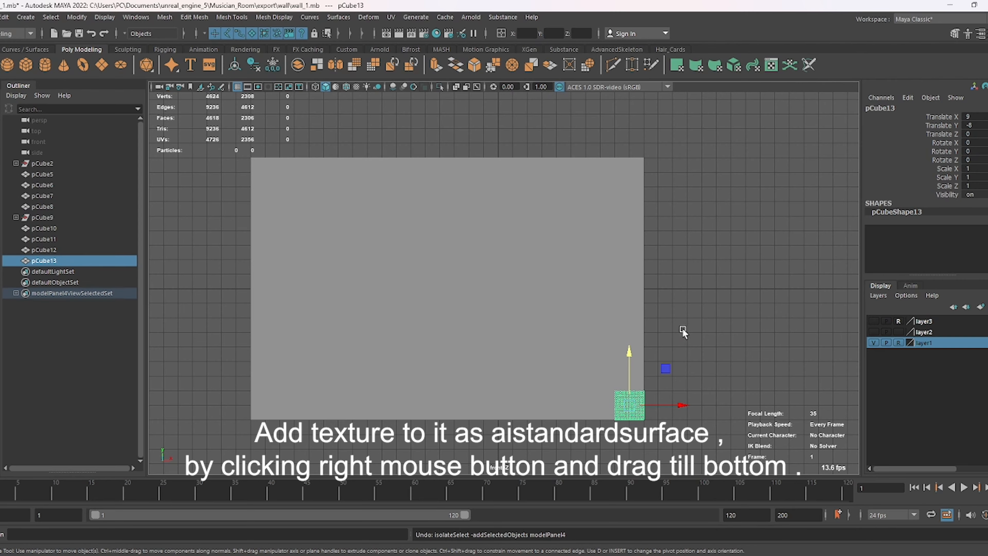
key("space")
key("space")
key("space")
key("space")
scroll(548, 328, "down", 5)
key("ctrl+1")
middle_click_drag(618, 326, 551, 248, "alt")
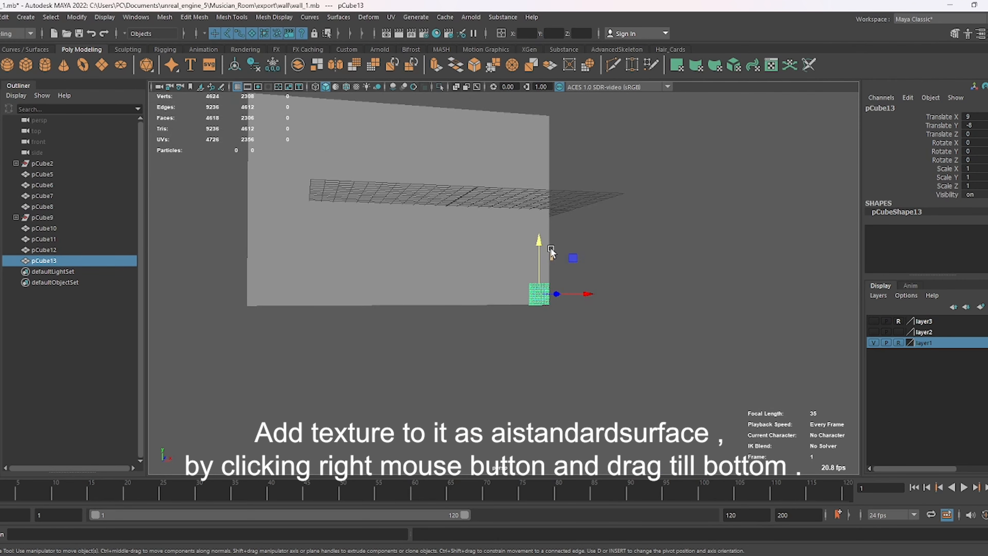
scroll(550, 252, "up", 3)
Assign a new Arnold aiStandardSurface material to the duplicated panel and name it soundfoam_1.
right_click_drag(774, 189, 774, 350)
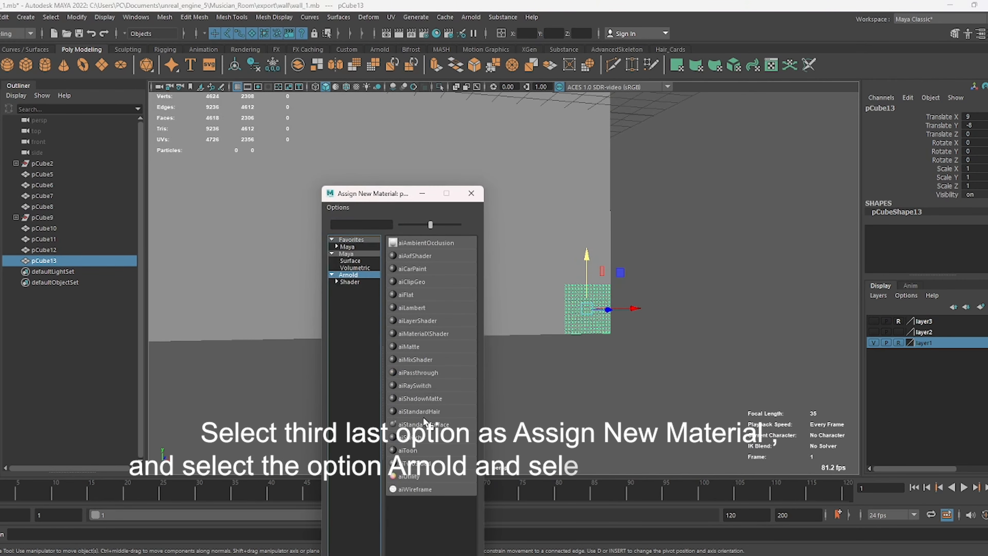
left_click(425, 424)
double_click(897, 133)
type("se")
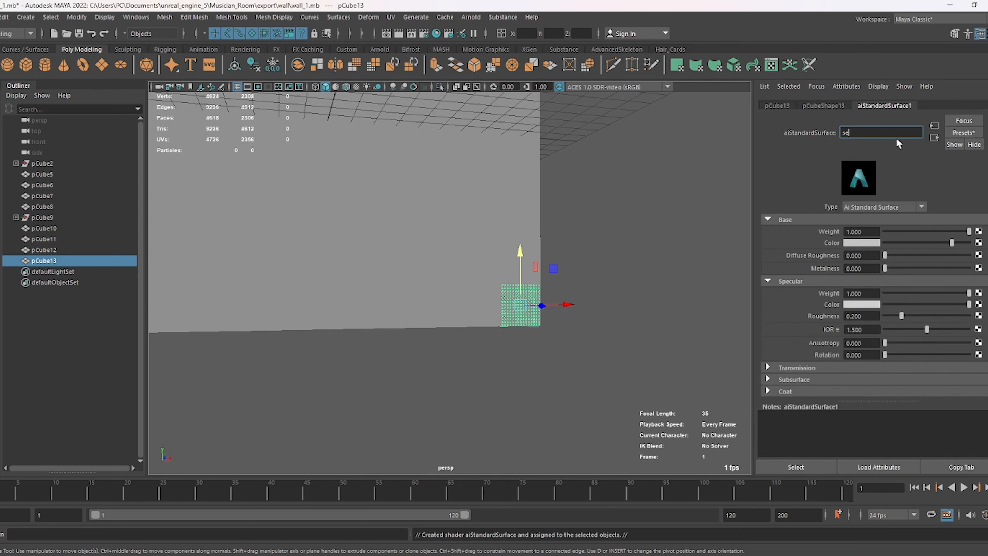
key("BackSpace")
type("oundfoam_1")
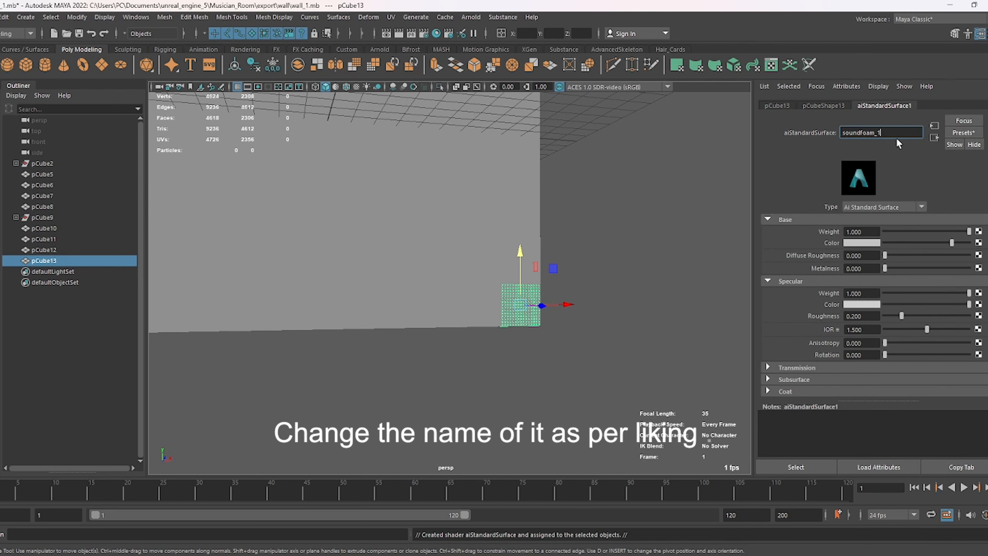
key("Return")
Move the duplicated panel in the front view to Translate X 7, directly beside the corner panel.
key("space")
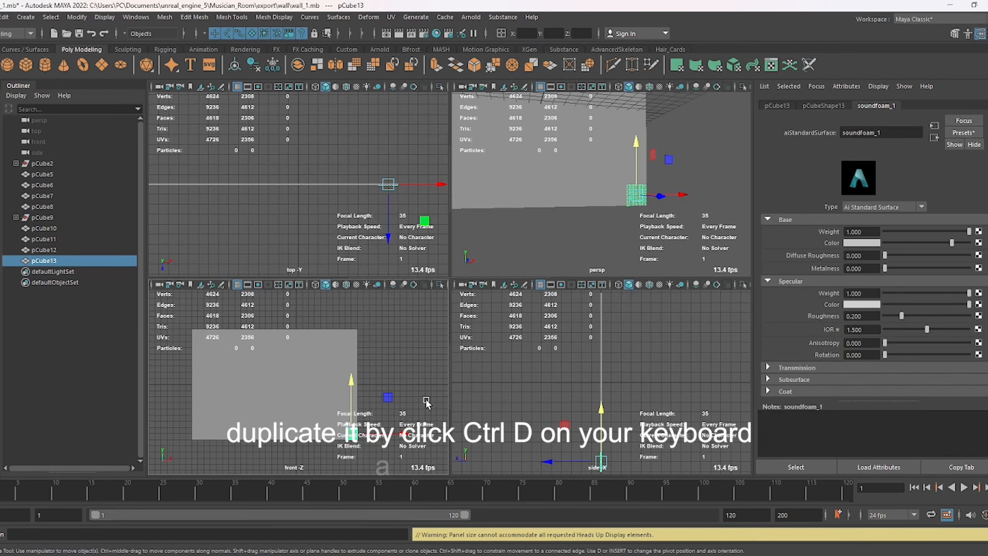
key("space")
left_click_drag(588, 392, 655, 394)
key("ctrl+d")
left_click_drag(593, 395, 568, 395)
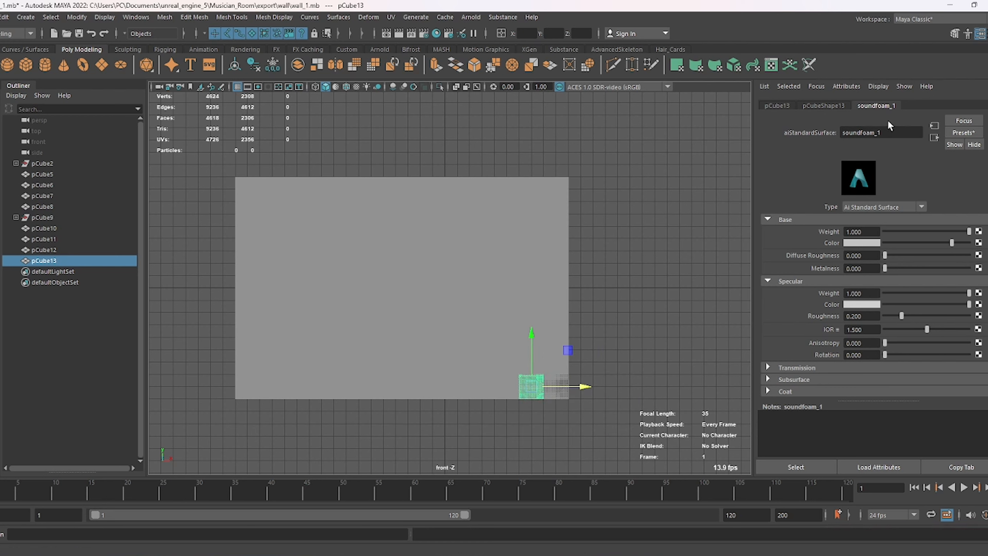
Assign a second new Arnold aiStandardSurface material to the panel beside the corner one and rename the material.
right_click(531, 387)
left_click(642, 456)
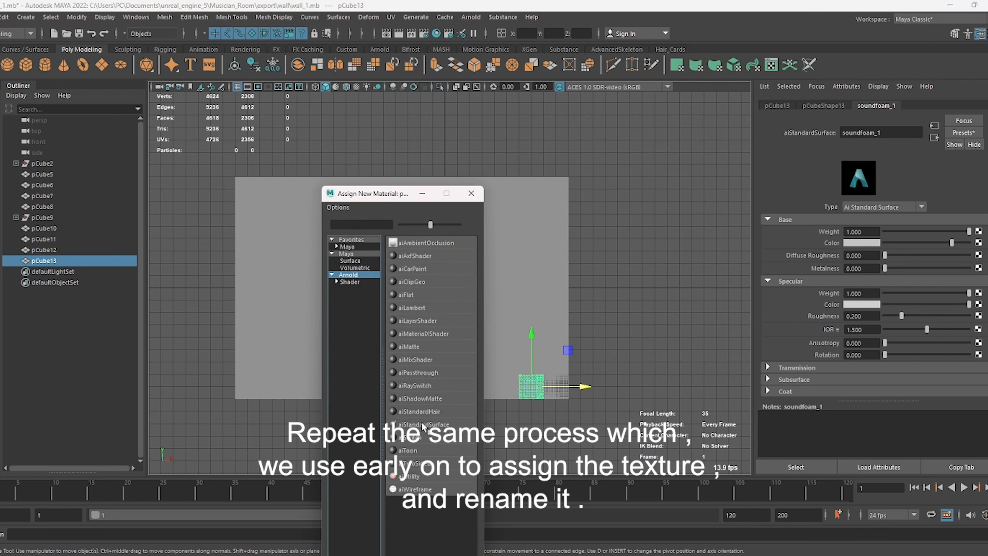
left_click(413, 391)
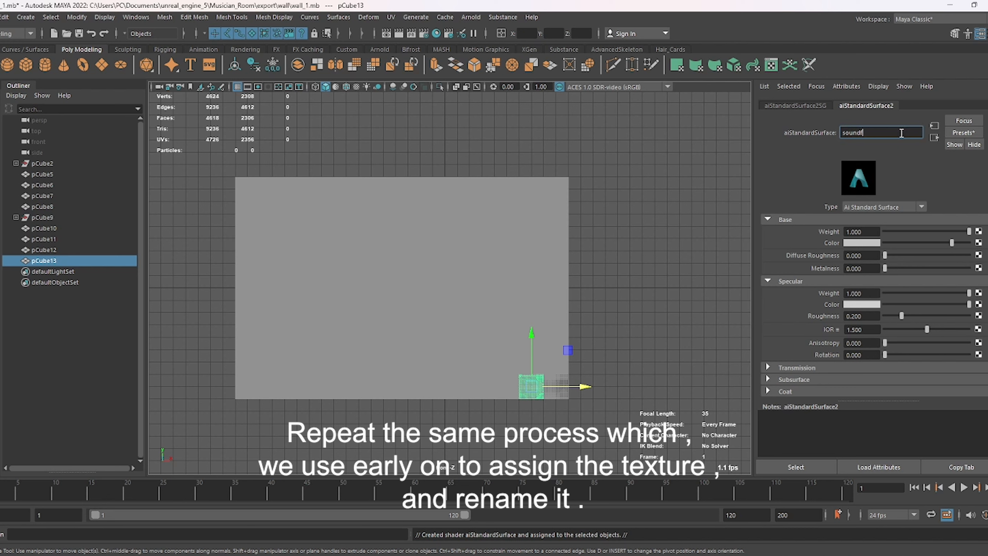
key("BackSpace")
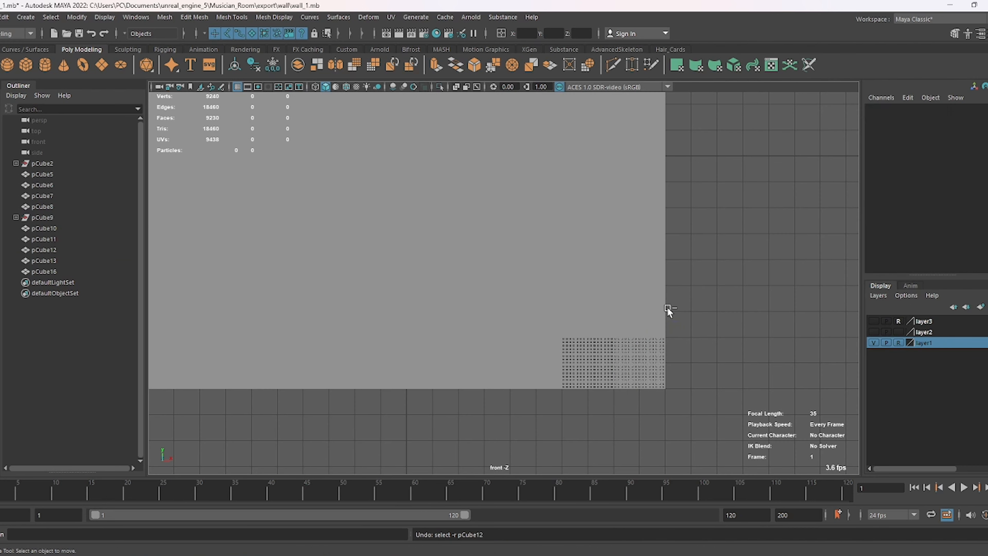
Duplicate the two corner foam panels along the wall's bottom edge in the front view to form an alternating row of four.
left_click(665, 366)
left_click(652, 363)
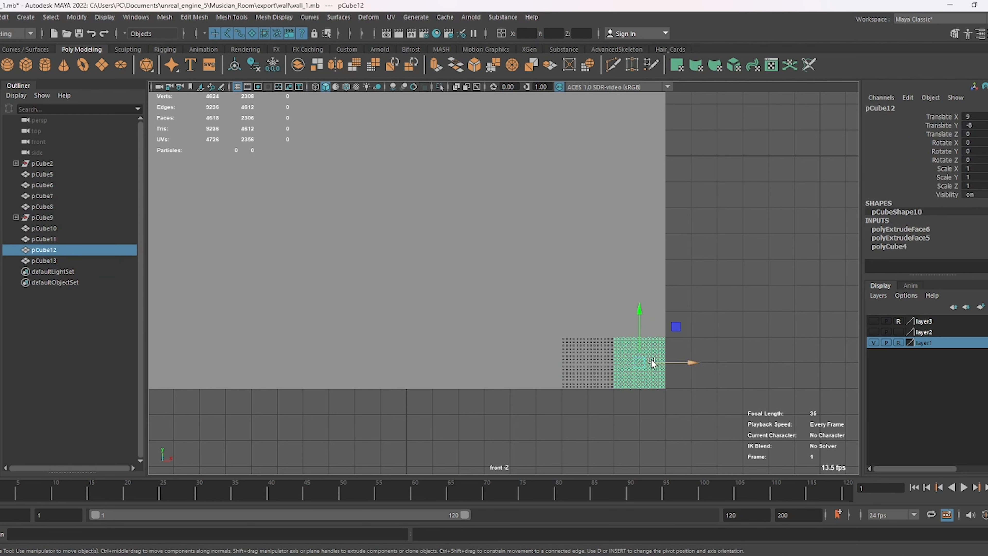
key("ctrl+d")
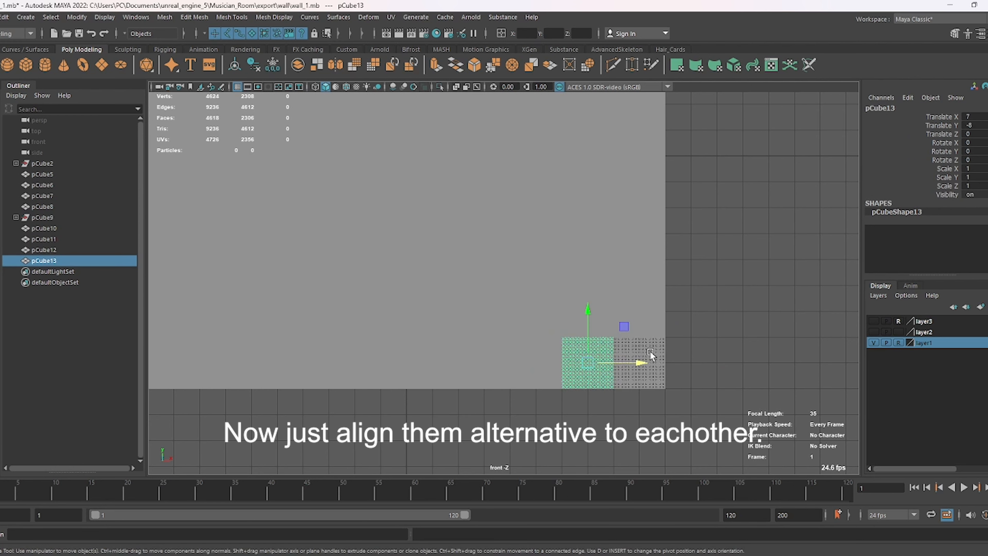
left_click_drag(658, 358, 486, 362)
left_click(589, 362)
key("ctrl+d")
Duplicate the four panels, combine the copies into one block and extend the bottom row with it, placing the end block at Translate X -16.
left_click_drag(438, 313, 697, 389)
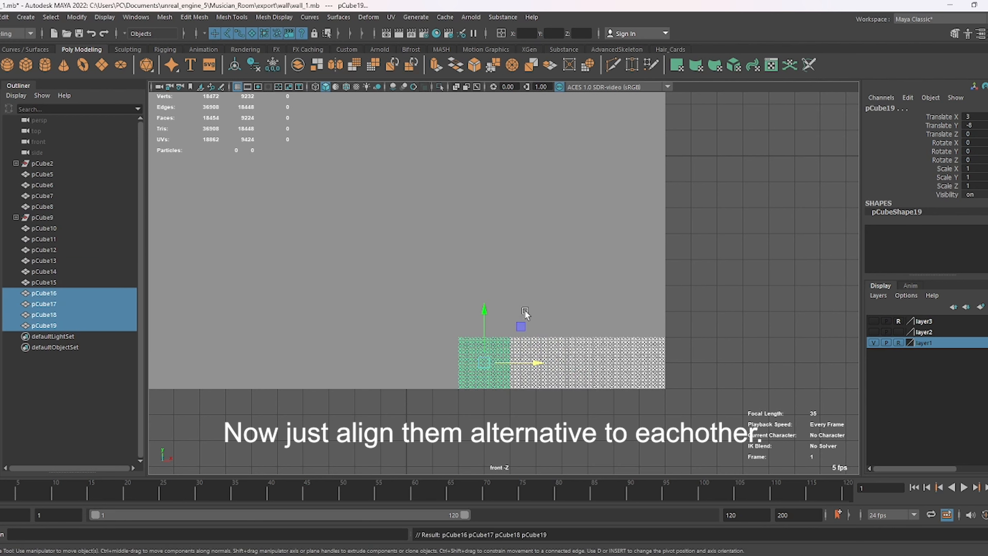
key("ctrl+d")
left_click(273, 65)
key("ctrl+d")
left_click_drag(595, 363, 389, 363)
left_click(542, 358)
left_click(545, 359)
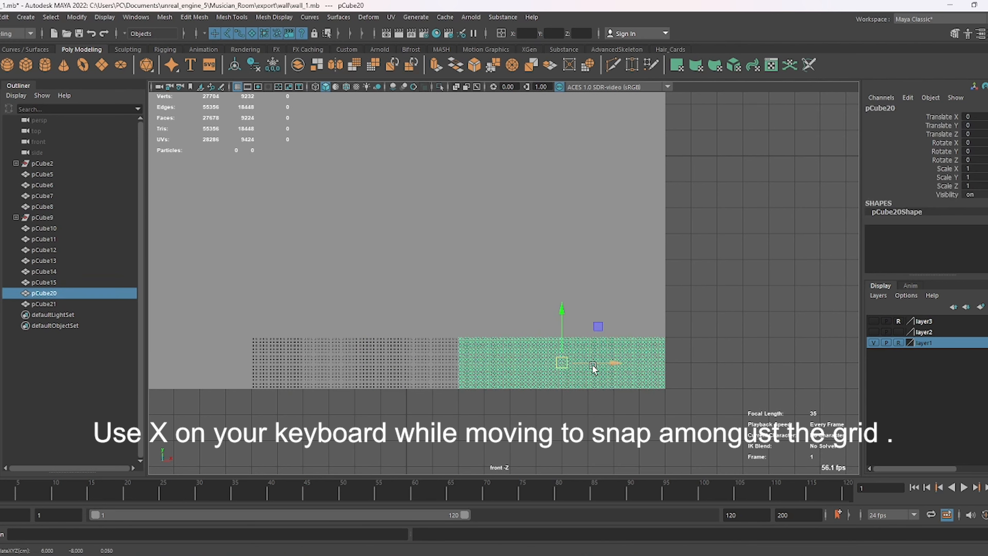
left_click_drag(583, 363, 194, 367)
Duplicate the end block in the front view to Translate X -24, so the bottom row reaches past the wall's edge.
scroll(618, 257, "down", 2)
key("space")
key("space")
left_click_drag(596, 283, 717, 252, "alt")
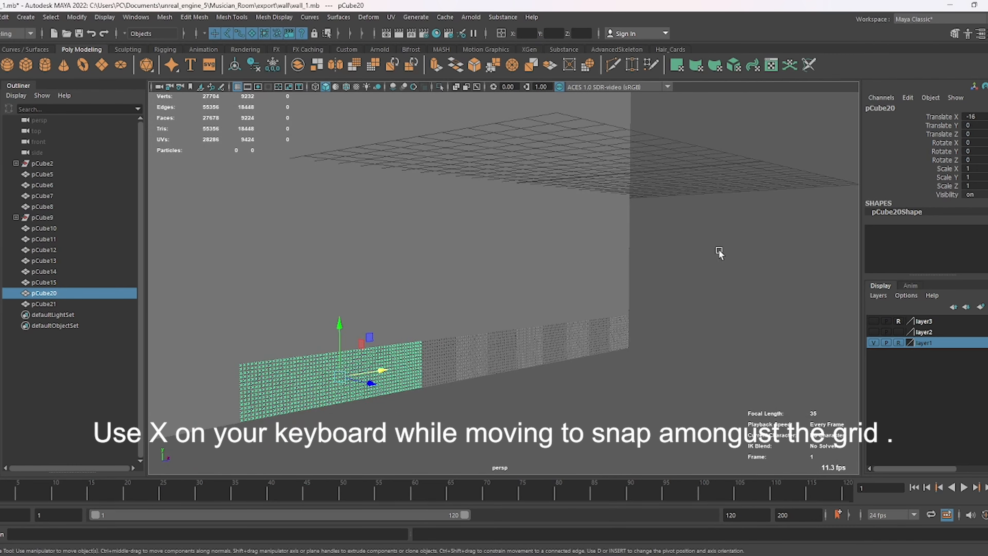
left_click(717, 252)
left_click_drag(479, 370, 350, 399, "alt")
left_click(289, 404)
key("space")
key("space")
key("space")
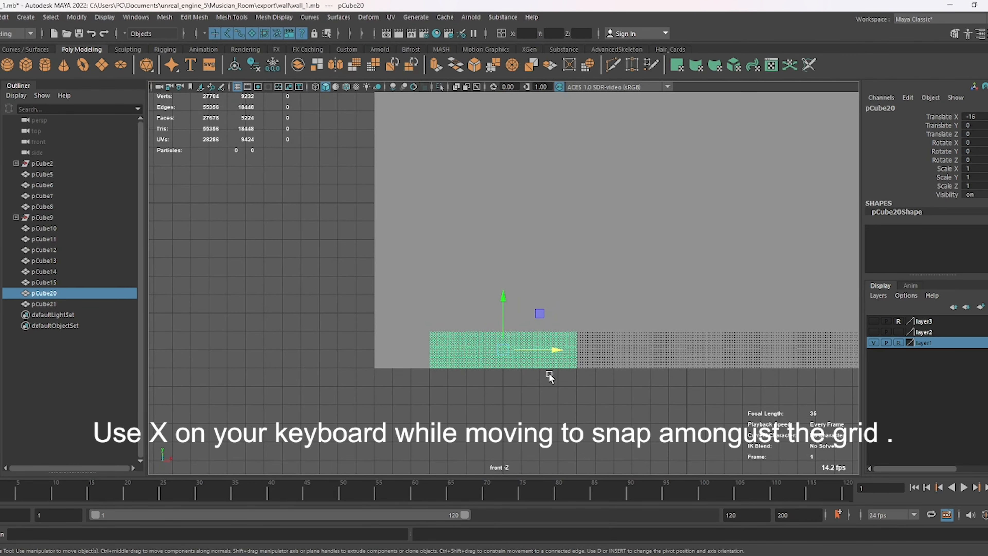
mouse_move(554, 349)
left_mouse_down("shift")
mouse_move(479, 350)
mouse_move(443, 337)
left_mouse_up("shift")
scroll(465, 399, "down", 2)
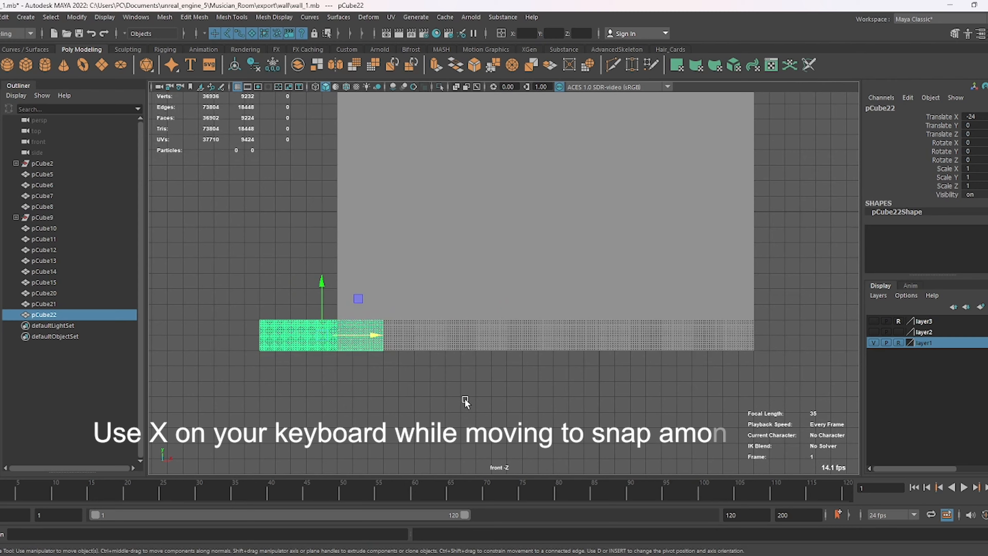
Examine the alternating panel pattern of the bottom row in the perspective view.
key("space")
key("space")
key("space")
key("space")
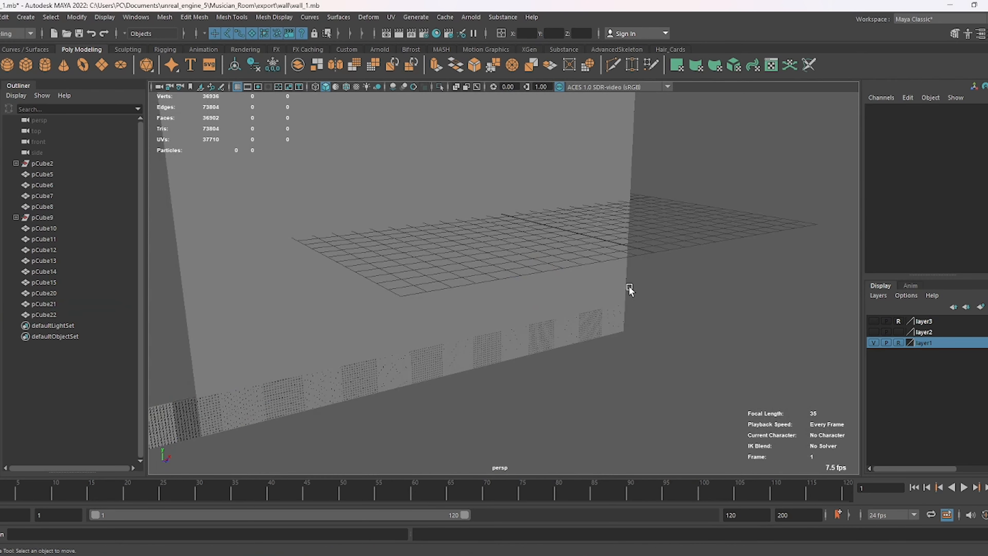
left_click_drag(595, 411, 553, 422, "alt")
left_click(553, 422)
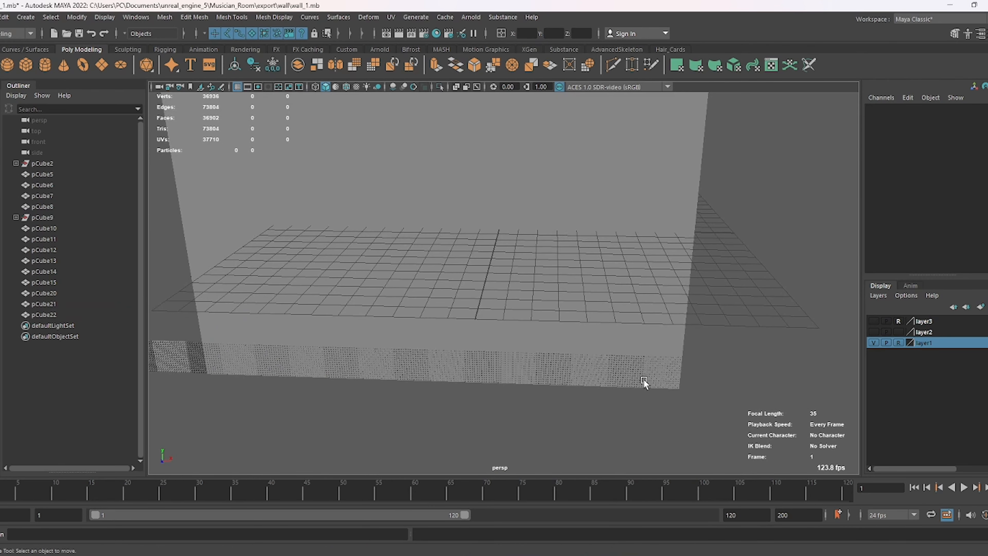
left_click(643, 380)
left_click_drag(646, 374, 715, 329, "alt")
left_click(715, 329)
Duplicate the panel beside the corner one and place it above the corner panel at Translate X 9, Translate Y -6.
left_click(669, 359)
left_click(631, 356)
left_click(599, 356)
left_click(741, 329)
left_click(669, 359)
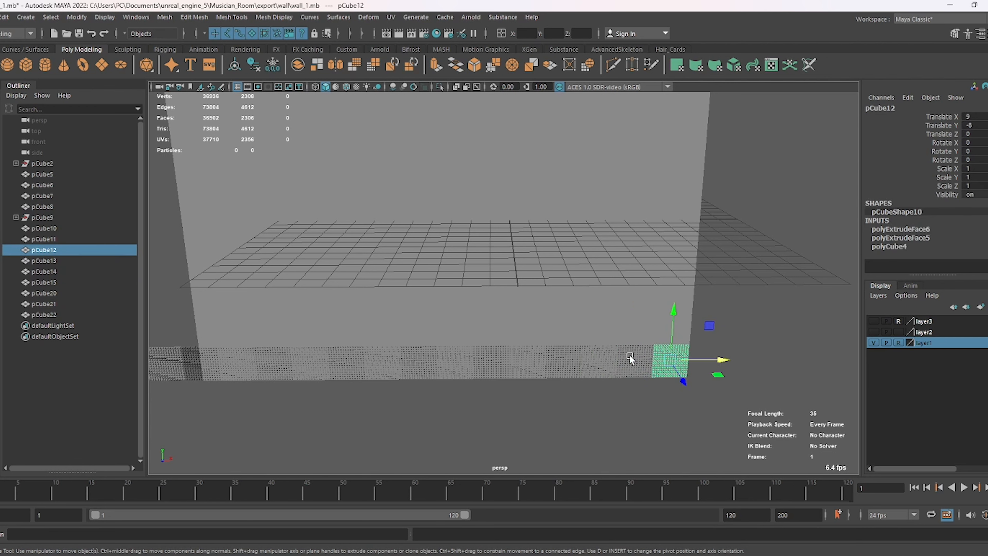
left_click(631, 357)
mouse_move(637, 318)
left_mouse_down("shift")
mouse_move(639, 308)
mouse_move(638, 328)
mouse_move(675, 329)
left_mouse_up("shift")
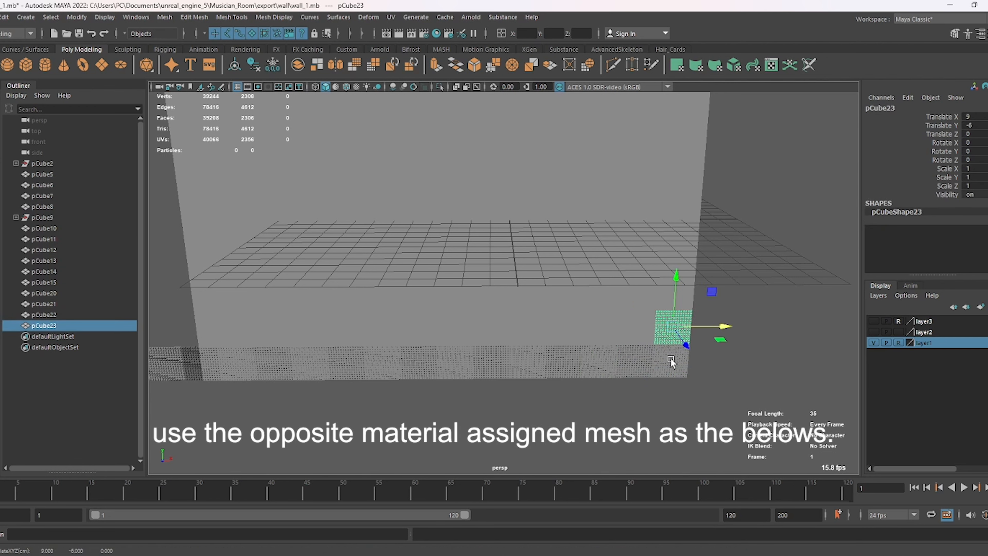
Duplicate the corner panel into the second row at Translate X 7, Translate Y -6, opposite in material to the panel below.
left_click(672, 361)
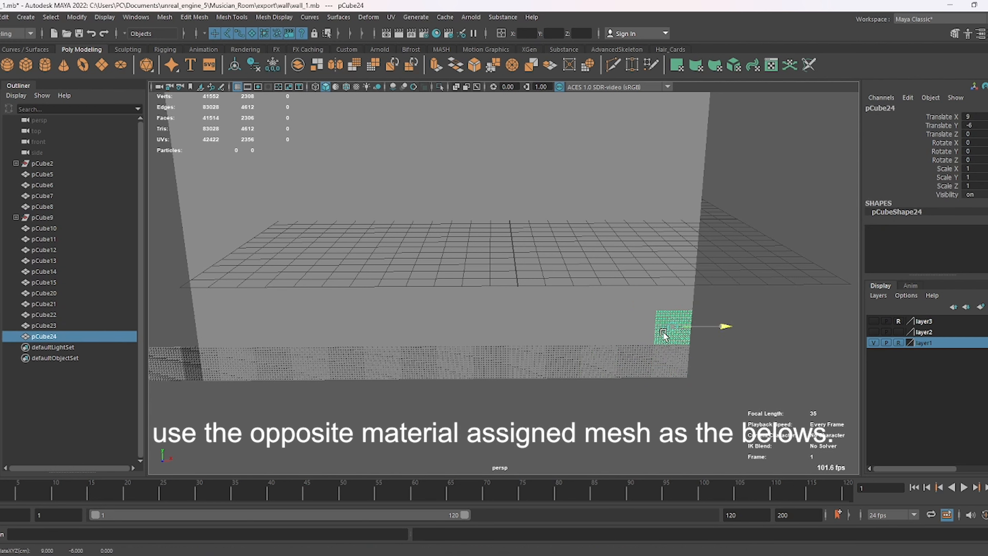
left_click(819, 305)
left_click(673, 326)
left_click(614, 319)
scroll(624, 359, "up", 5)
left_click_drag(625, 359, 655, 339, "alt")
middle_click_drag(656, 338, 569, 364, "alt")
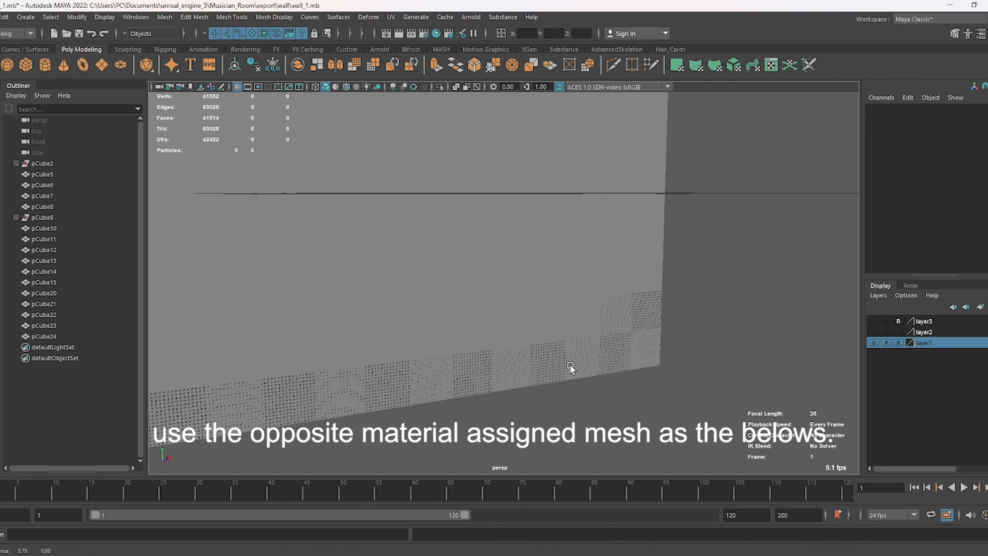
Duplicate the two second-row panels, combine the copies into one block and move it directly beside them.
left_click(620, 306)
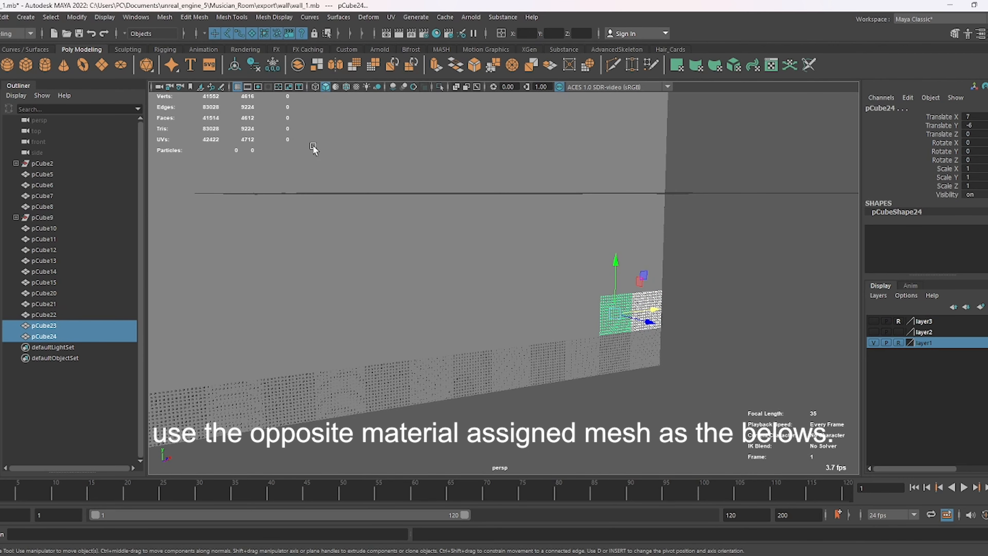
key("ctrl+d")
left_click(300, 65)
left_click(254, 66)
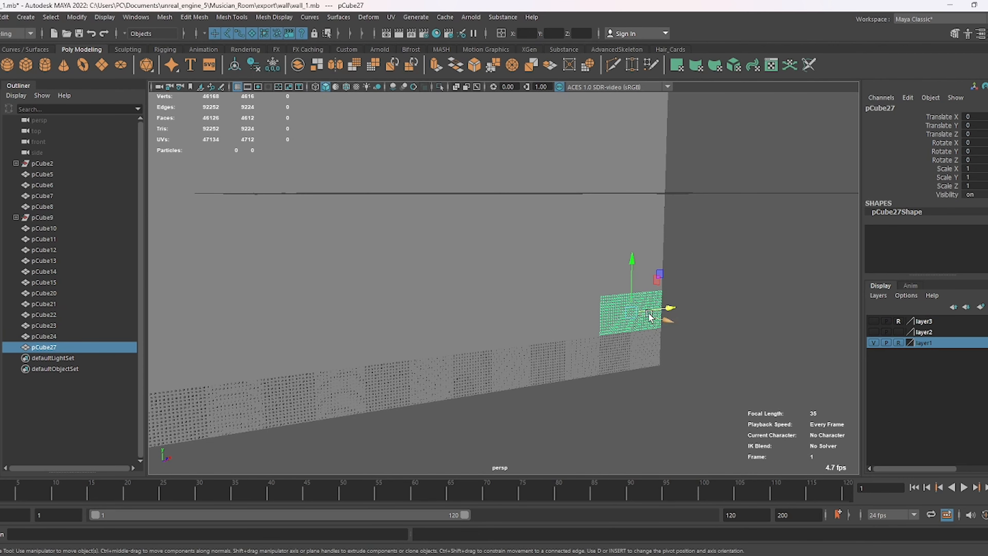
left_click_drag(667, 306, 562, 319)
left_click(581, 317)
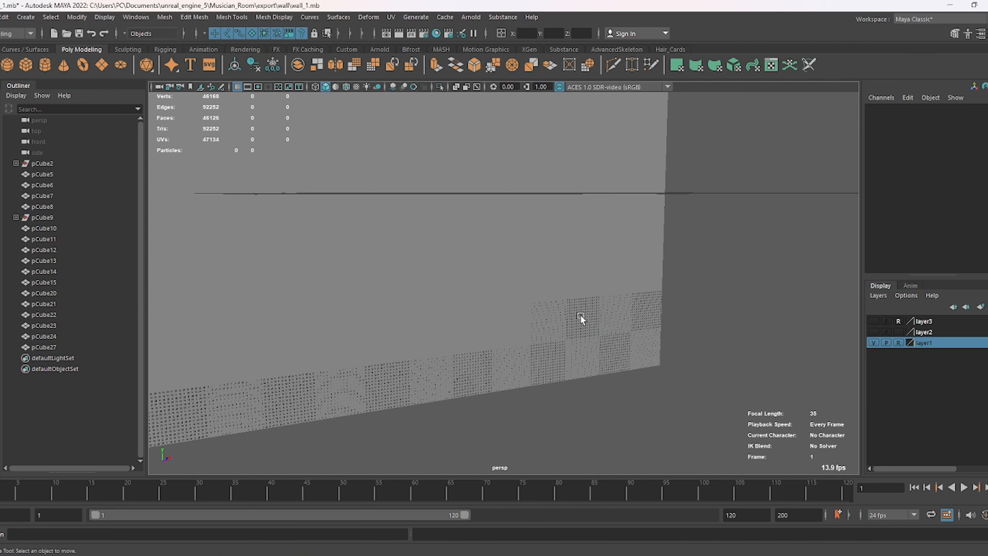
Duplicate the two-panel block to Translate X -8 in the front view and repeat the offset until the second row matches the bottom row.
key("ctrl+z")
key("space")
key("space")
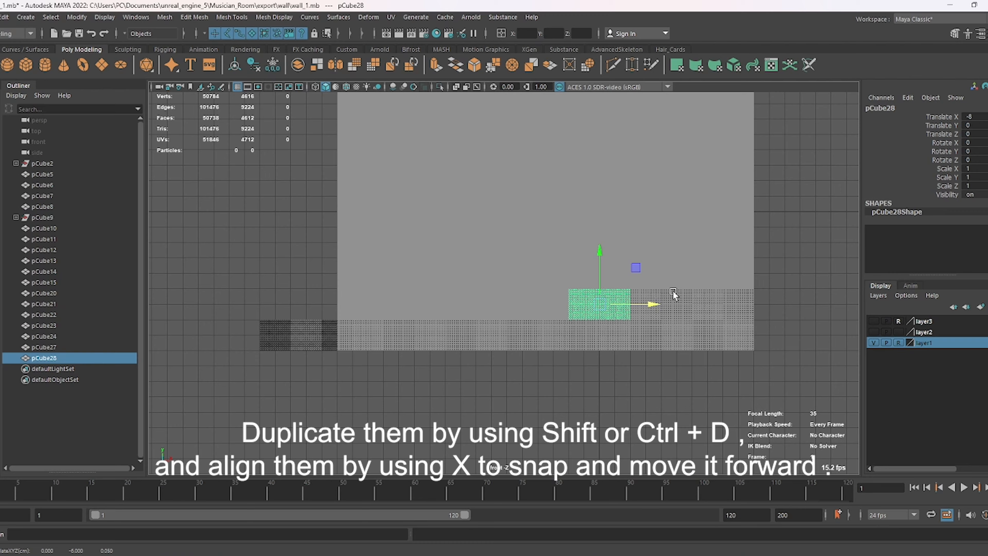
key("Delete")
key("ctrl+z")
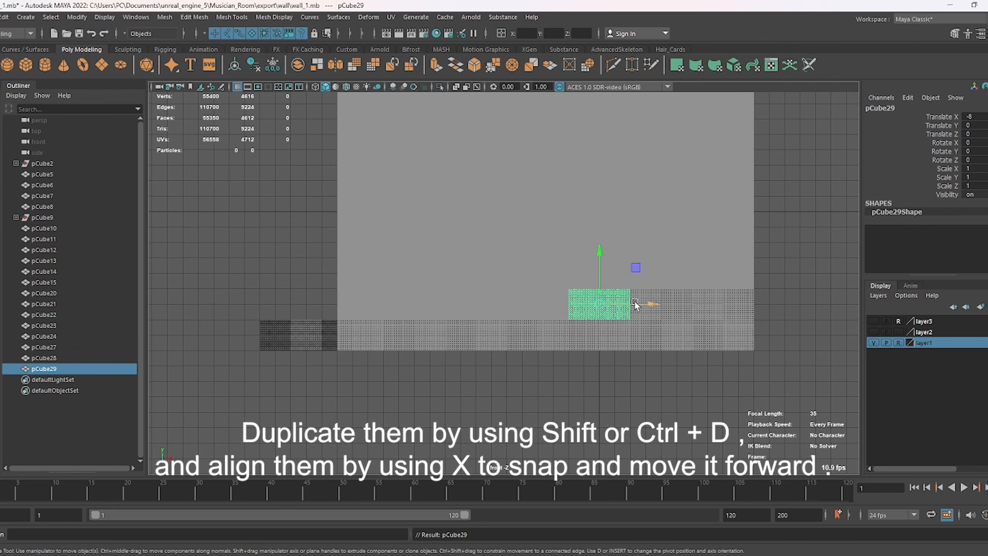
key("shift+d")
key("shift+d")
key("shift+d")
key("shift+d")
left_click(291, 221)
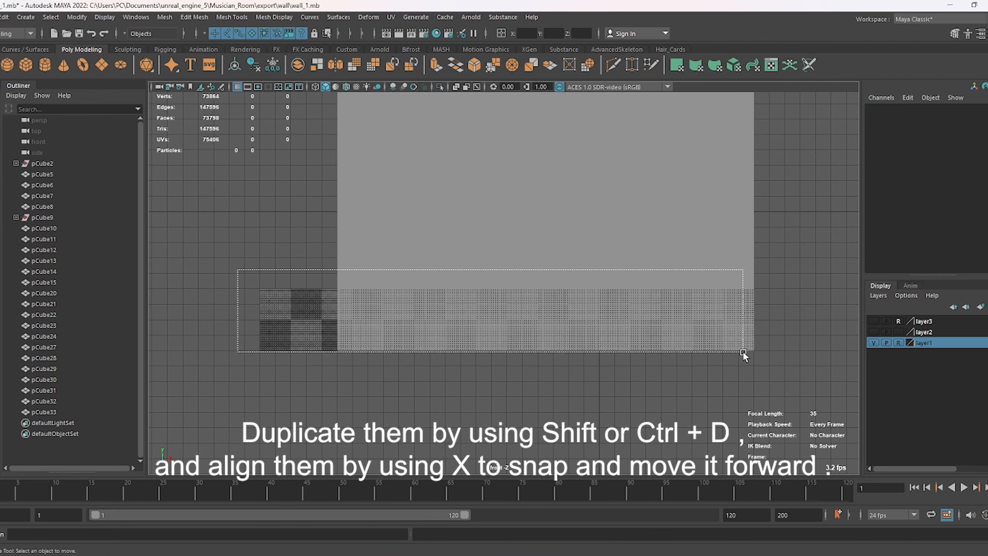
Duplicate and combine both foam rows, move the copy directly above them and repeat the duplication up to the top of the wall.
left_click_drag(743, 355, 744, 356)
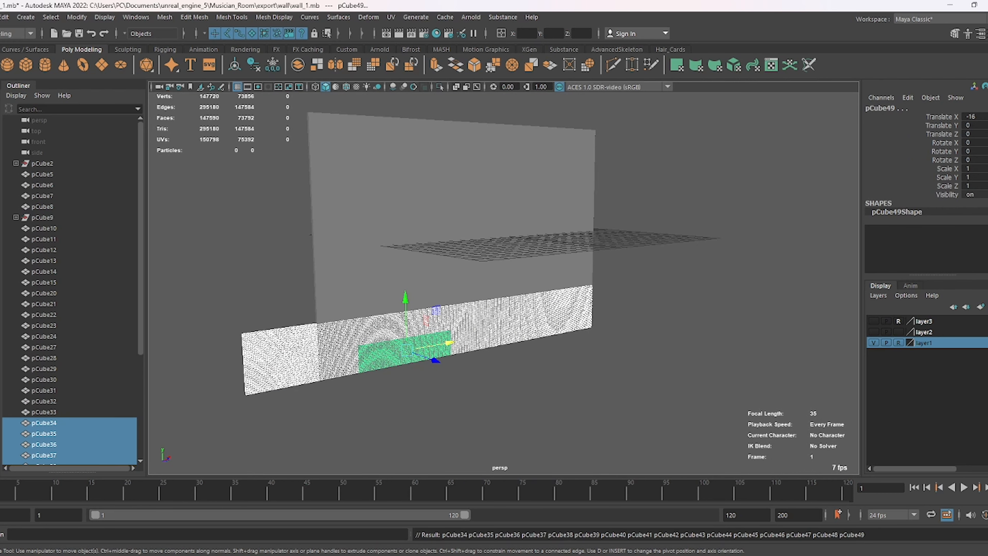
left_click(292, 72)
left_click_drag(452, 311, 449, 279)
mouse_move(451, 230)
left_mouse_down()
mouse_move(452, 221)
mouse_move(450, 229)
left_mouse_up()
key("shift+d")
key("shift+d")
Combine all foam panels into a single wall mesh and delete its construction history.
scroll(603, 225, "down", 3)
left_click_drag(602, 225, 635, 255, "alt")
left_click(634, 256)
scroll(433, 264, "down", 3)
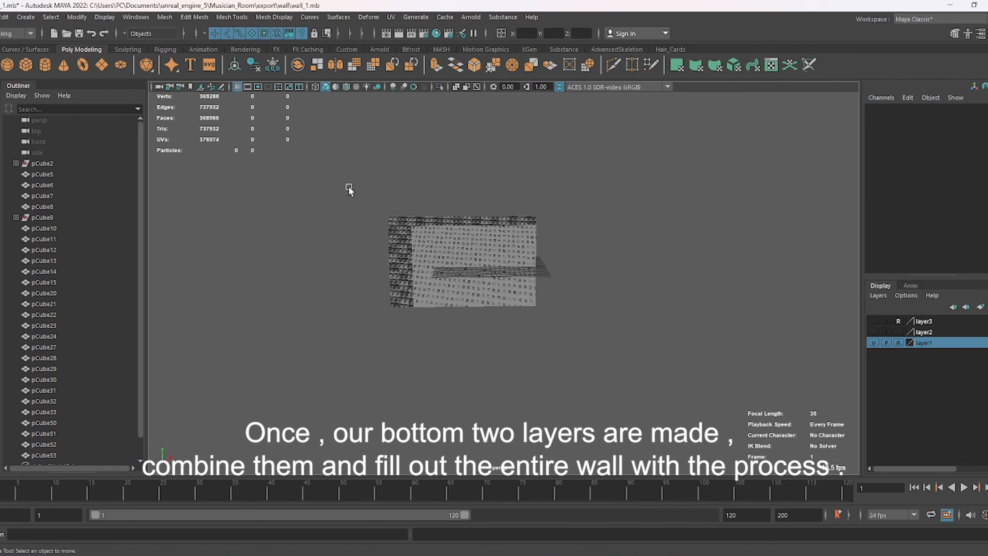
left_click_drag(348, 190, 501, 306)
left_click_drag(486, 307, 512, 302, "alt")
scroll(512, 303, "up", 6)
left_click(299, 66)
key("alt+shift+d")
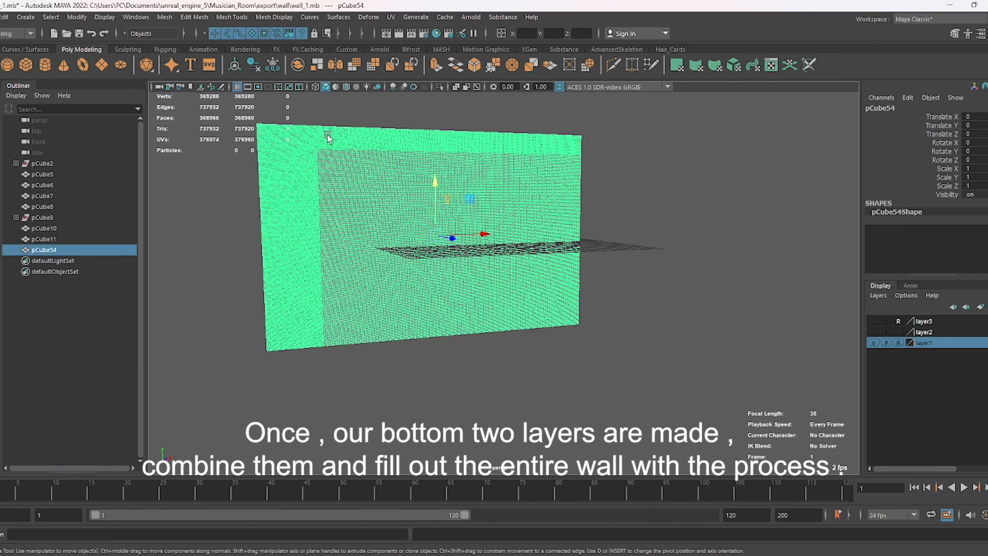
Move the combined foam wall to Translate Z 1.597, take layer1 out of reference mode and delete the plain wall behind the foam.
left_click_drag(497, 283, 505, 316, "alt")
left_click(505, 316)
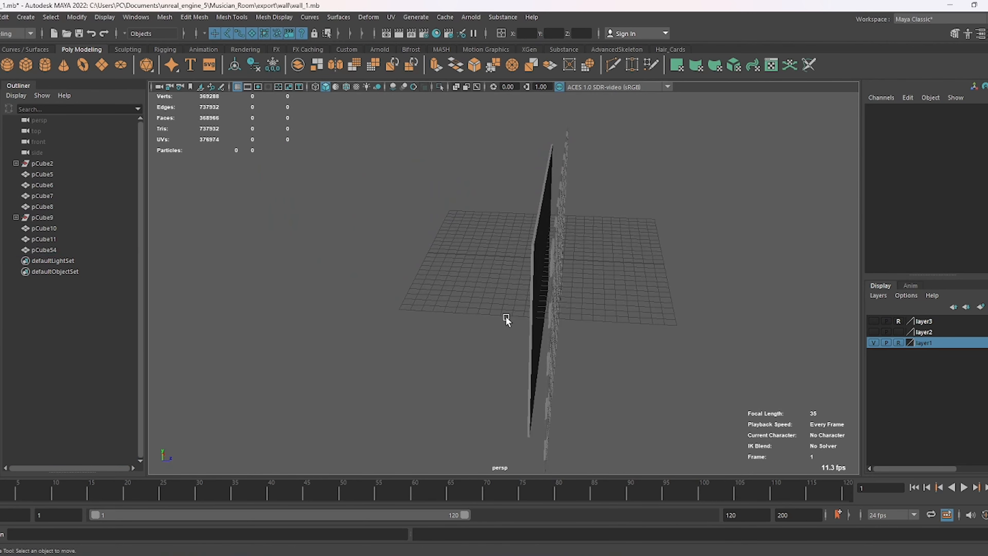
left_click(528, 288)
left_click_drag(527, 283, 485, 314, "alt")
left_click(624, 287)
scroll(486, 314, "up", 5)
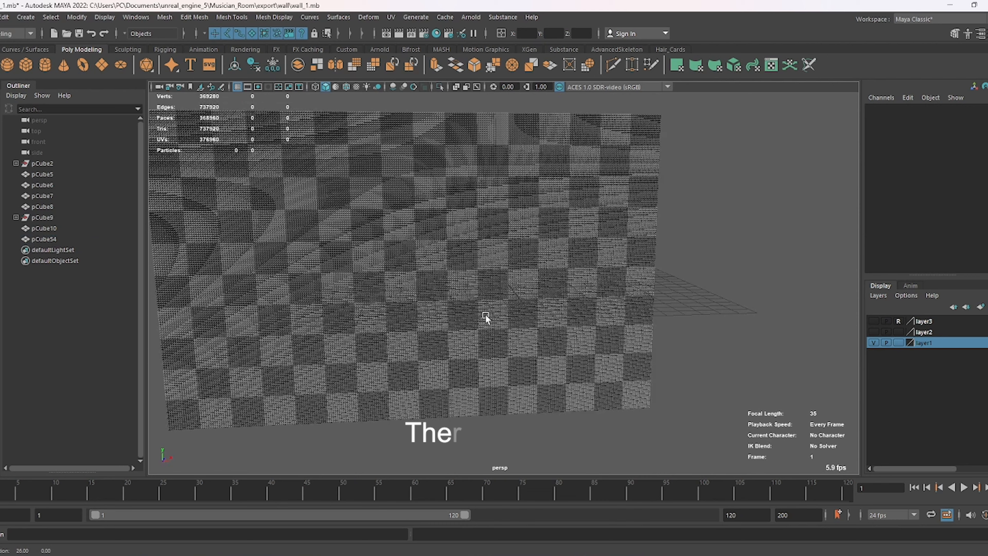
Show layer3 with the slatted wall and move the foam wall to Translate Z -5.05, opposite it.
left_click(344, 87)
left_click(572, 286)
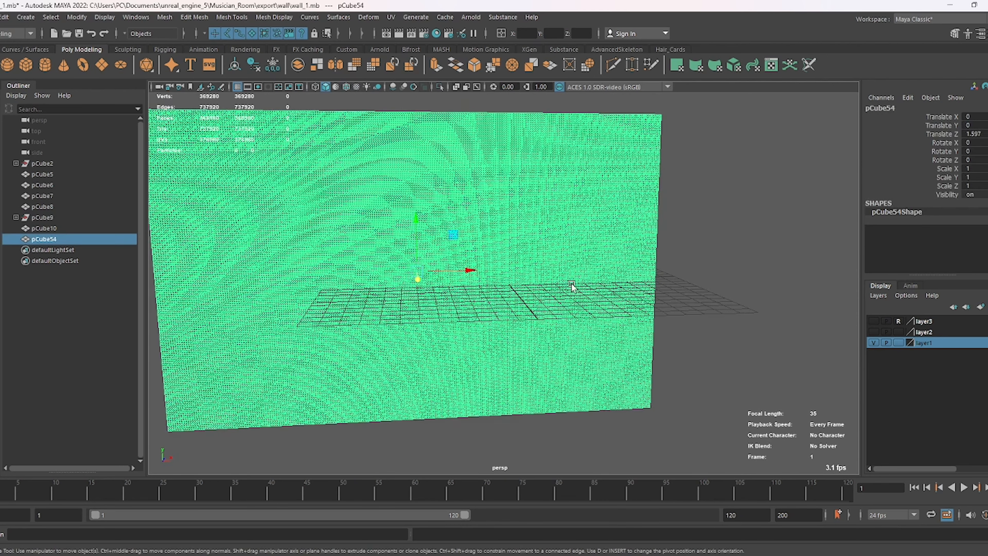
left_click(834, 154)
left_click(873, 321)
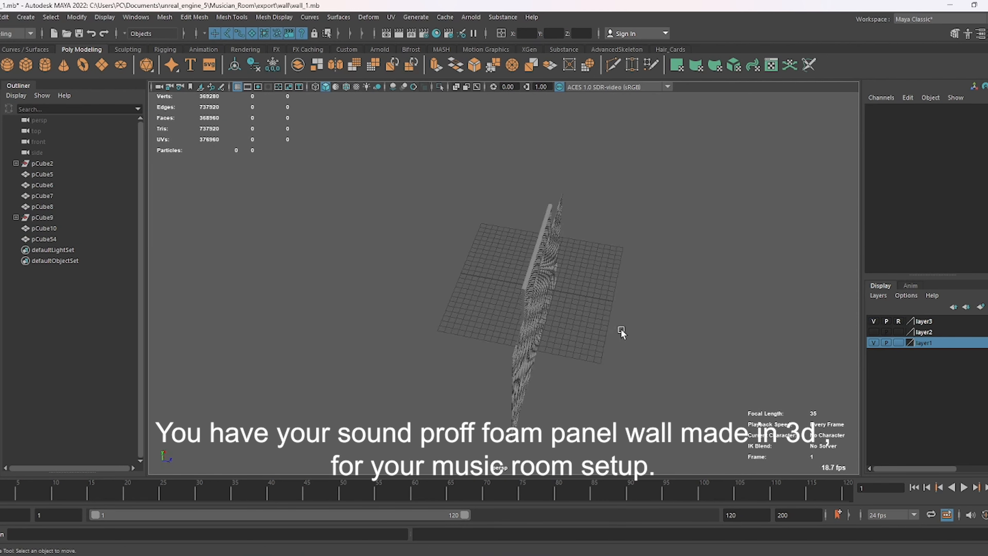
left_click(566, 308)
left_click_drag(593, 338, 489, 330)
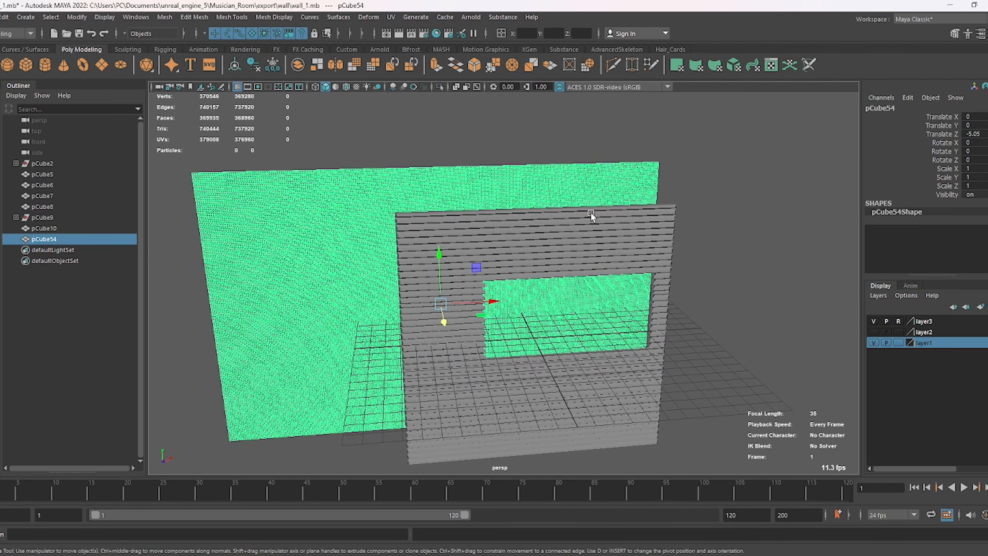
Shift the foam wall slightly sideways along X in the front view.
key("space")
key("space")
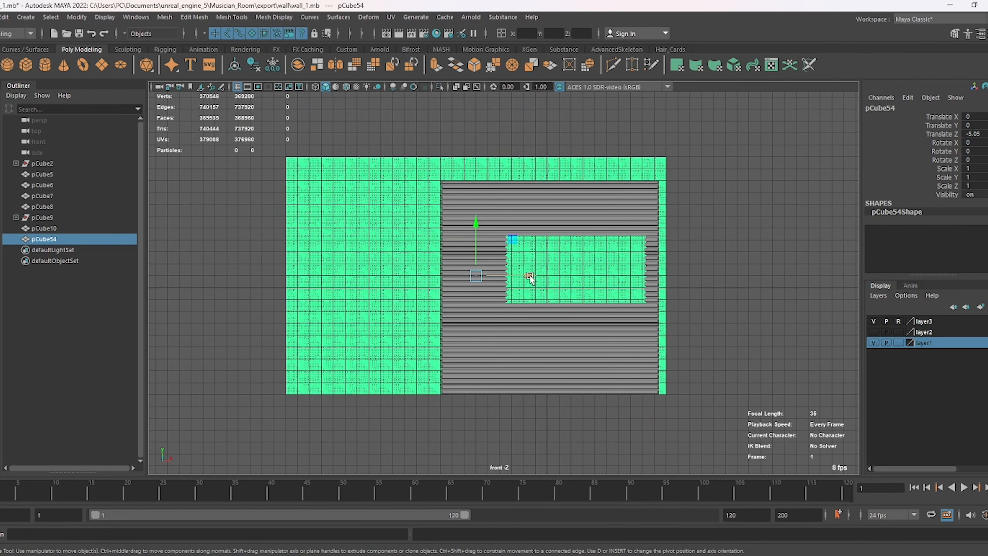
left_click_drag(530, 276, 518, 276)
left_click(553, 232)
key("ctrl+z")
Take layer3 out of reference mode, then set the slatted wall to Scale X 1.2 and Translate X -2.239 to align with the foam wall's edge.
left_click(899, 321)
left_click(615, 319)
key("r")
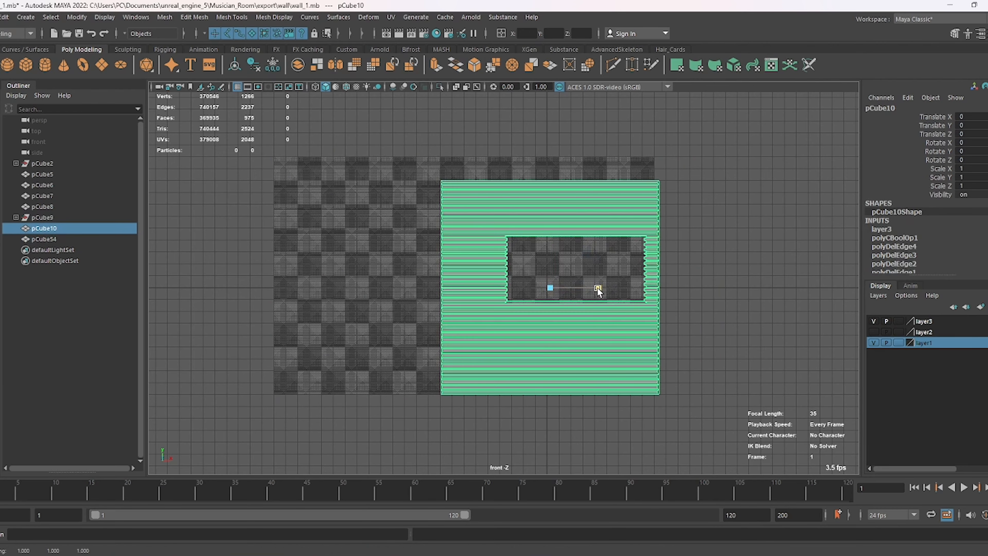
key("ctrl+z")
left_click_drag(597, 288, 608, 289)
key("w")
left_click_drag(601, 289, 527, 292)
Build a narrower foam side wall, six panels wide, by separating and recombining panels from a copy of the foam wall, then end isolation.
left_click(609, 250)
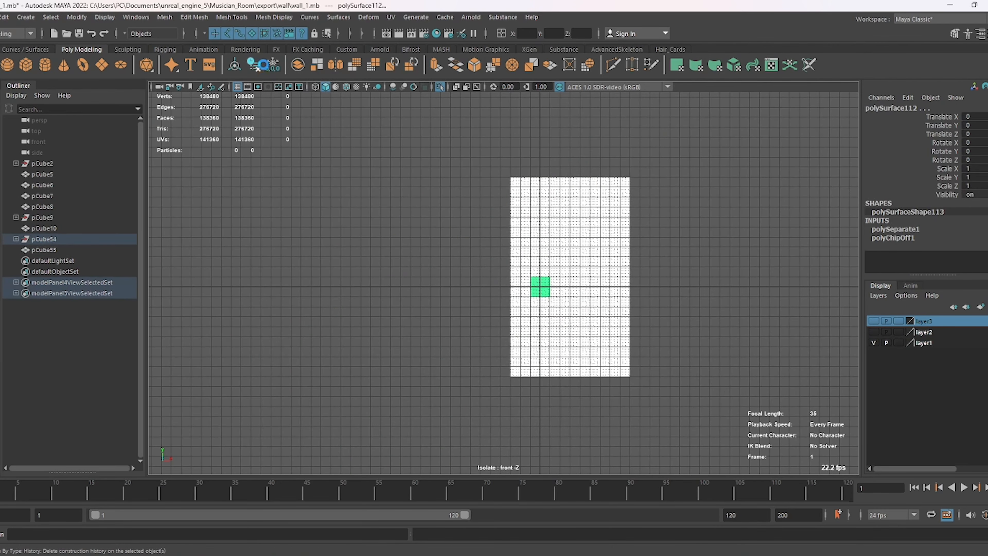
left_click(554, 227)
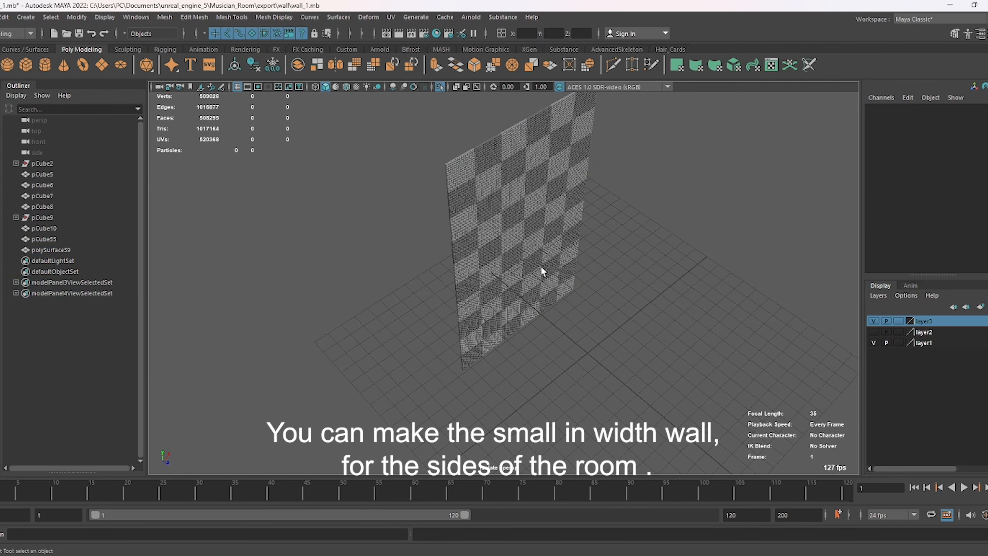
left_click(874, 322)
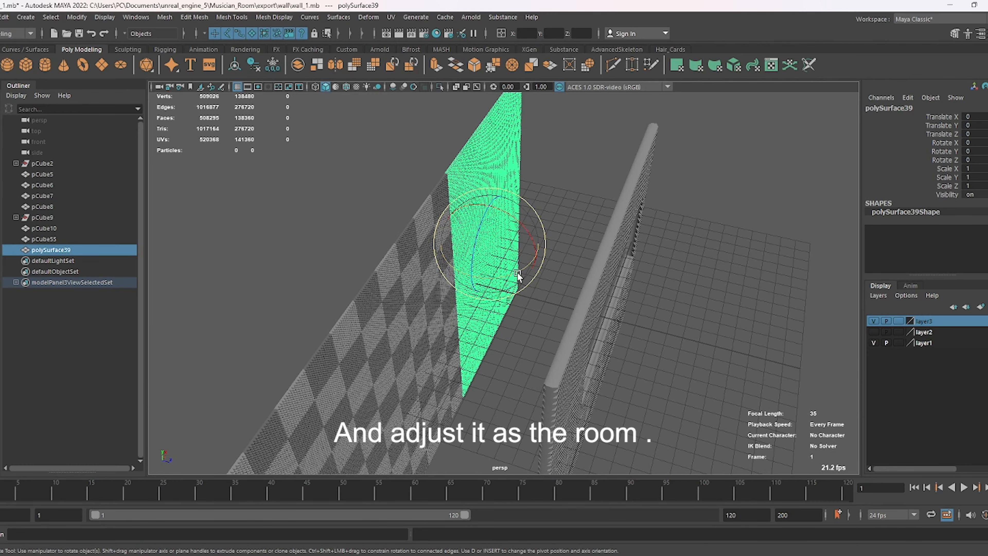
Place the narrow foam wall as a side wall at Rotate Y -90, Translate X 6, Translate Z 3, and duplicate it for the opposite side.
left_click_drag(519, 275, 511, 315)
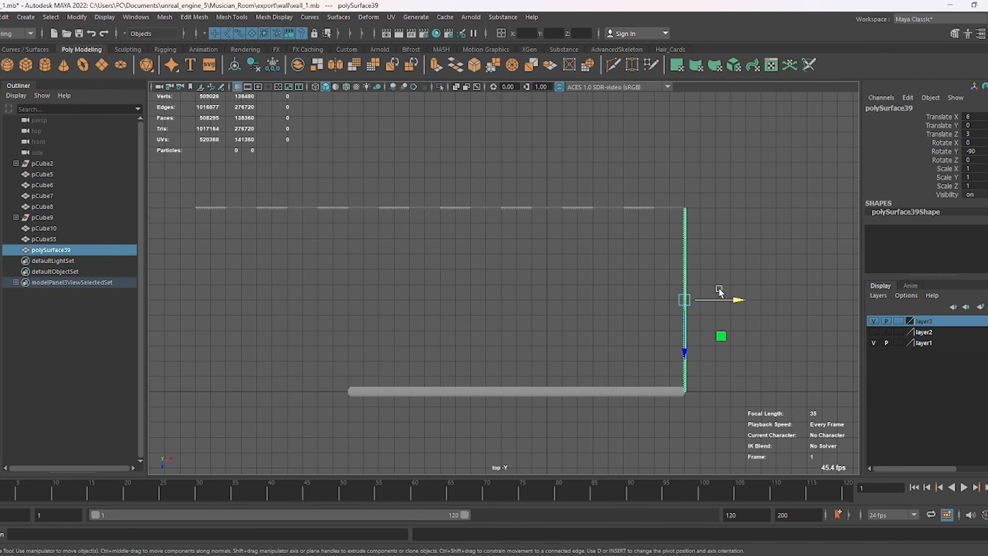
key("ctrl+d")
key("e")
left_click_drag(651, 334, 704, 352)
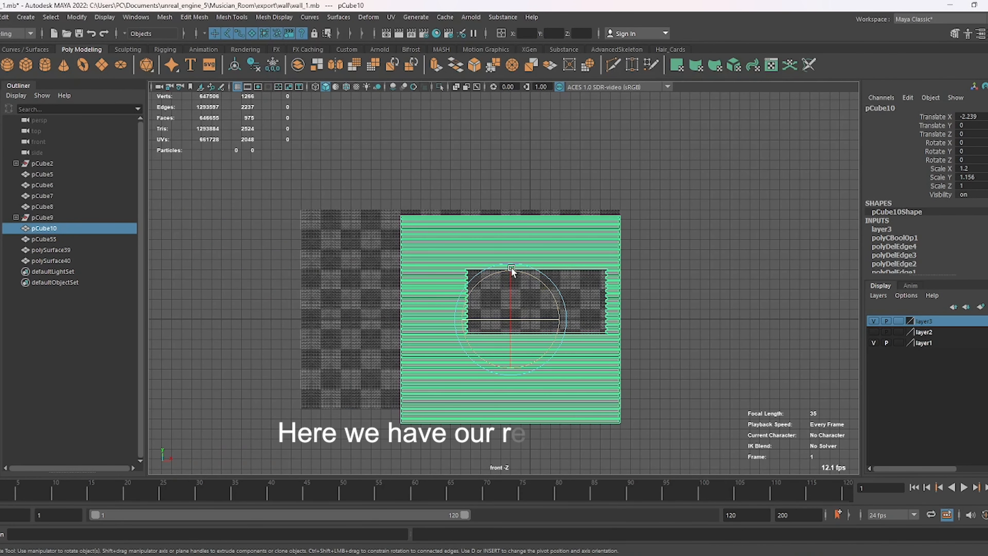
Move the slatted wall to Translate Y 1 and set its Scale Y to 1.117 to match the foam walls' height.
left_click_drag(506, 276, 503, 312)
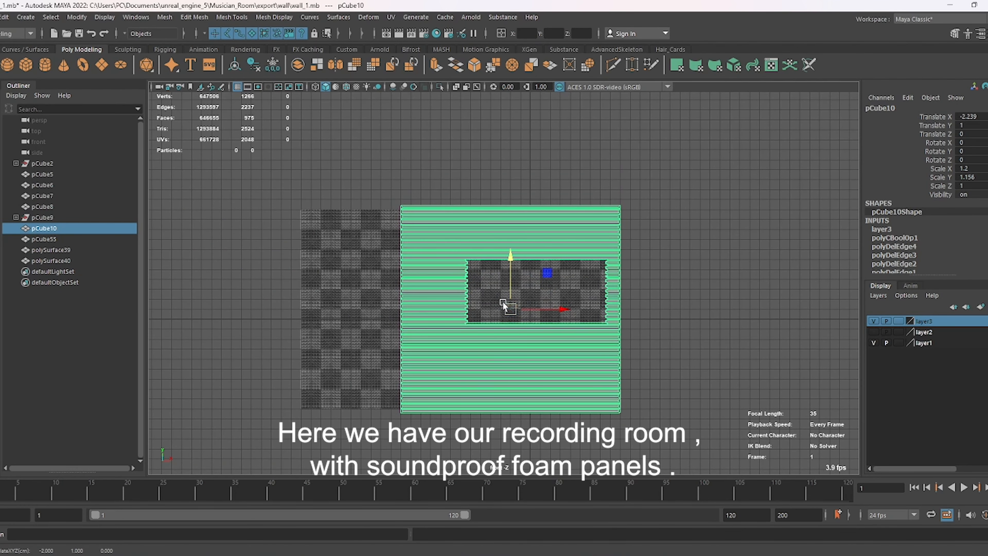
left_click_drag(512, 264, 512, 266)
key("space")
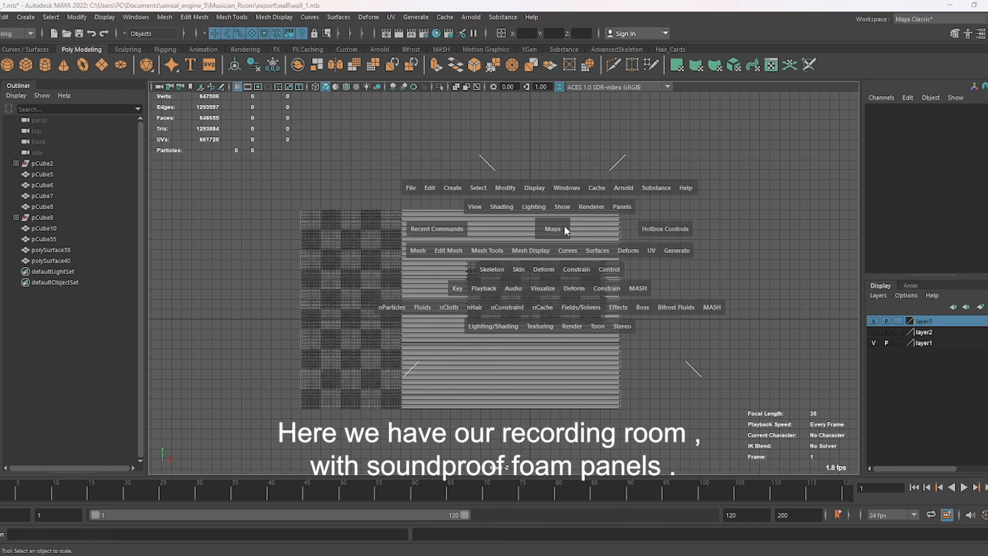
left_click(565, 225)
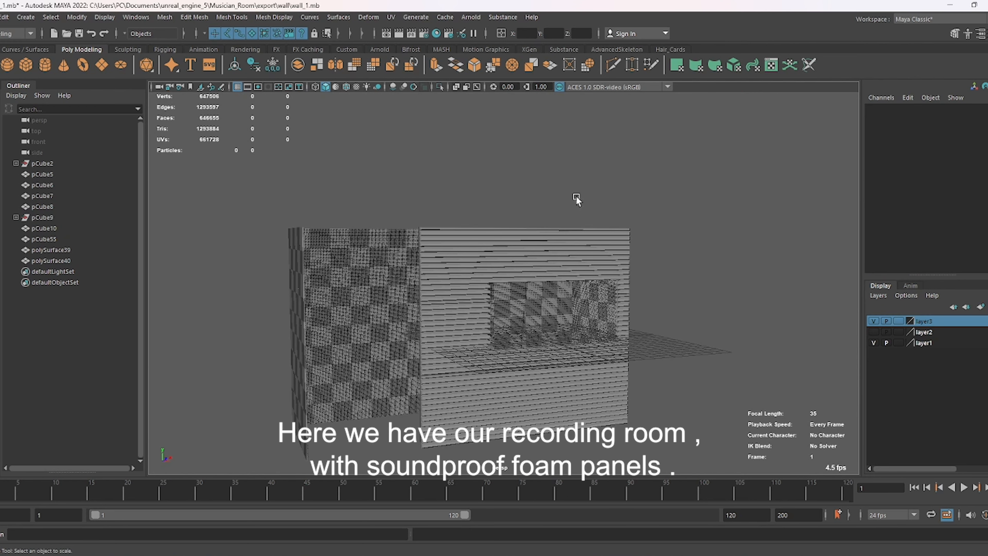
Assign a new Arnold aiStandardSurface material to the slatted front wall.
left_click(567, 234)
right_click_drag(707, 192, 704, 469)
left_click(371, 269)
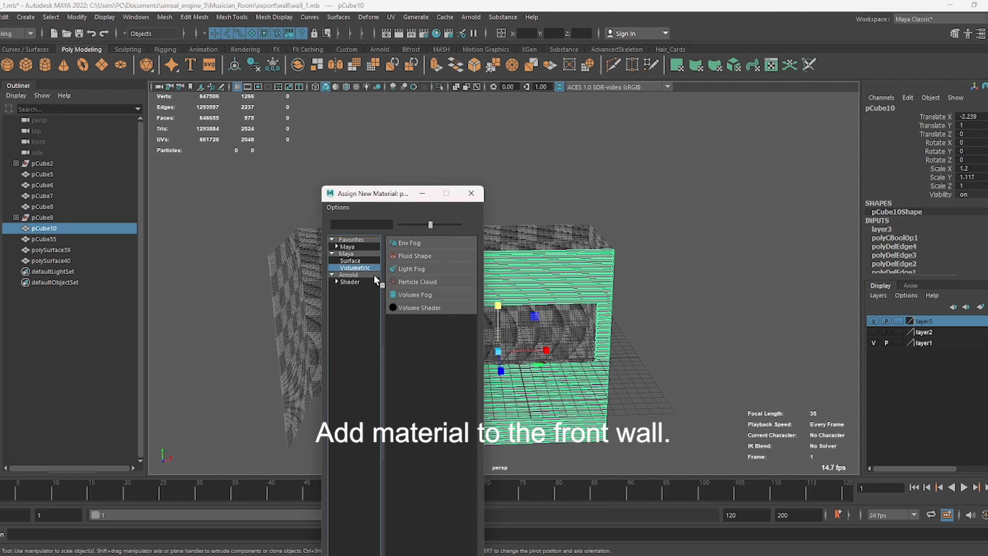
left_click(359, 274)
left_click(422, 419)
Open the attributes of the front wall's new aiStandardSurface material and its name for editing.
right_click(987, 105)
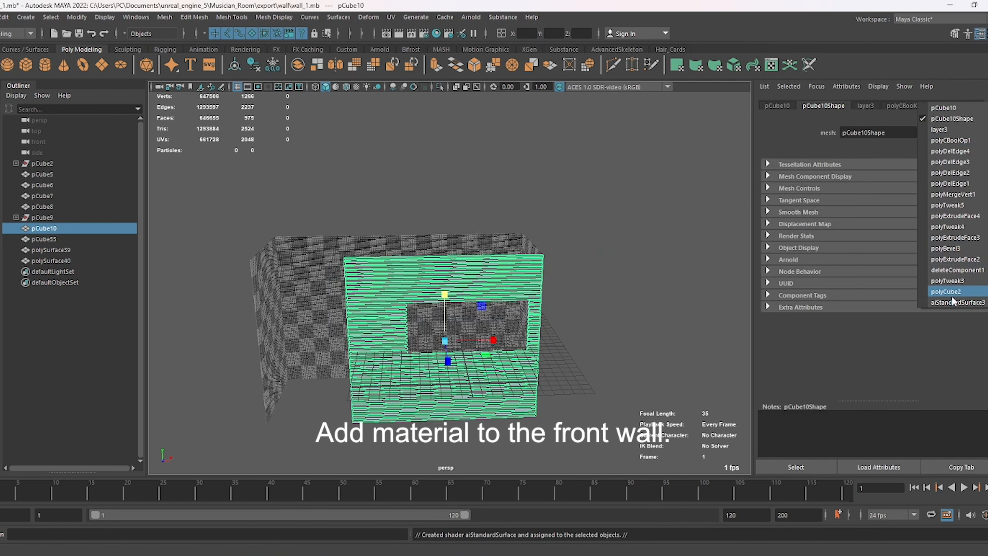
left_click(953, 303)
left_click(898, 132)
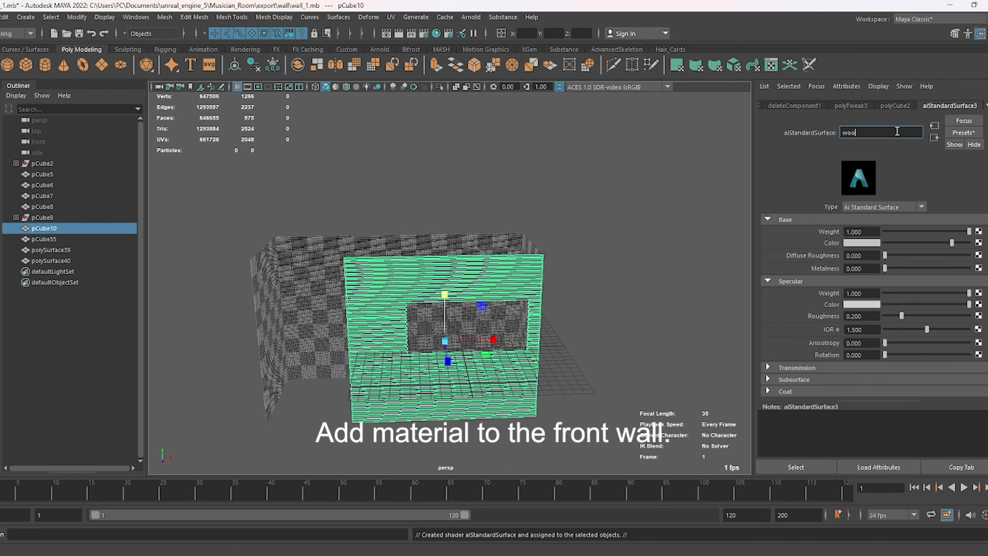